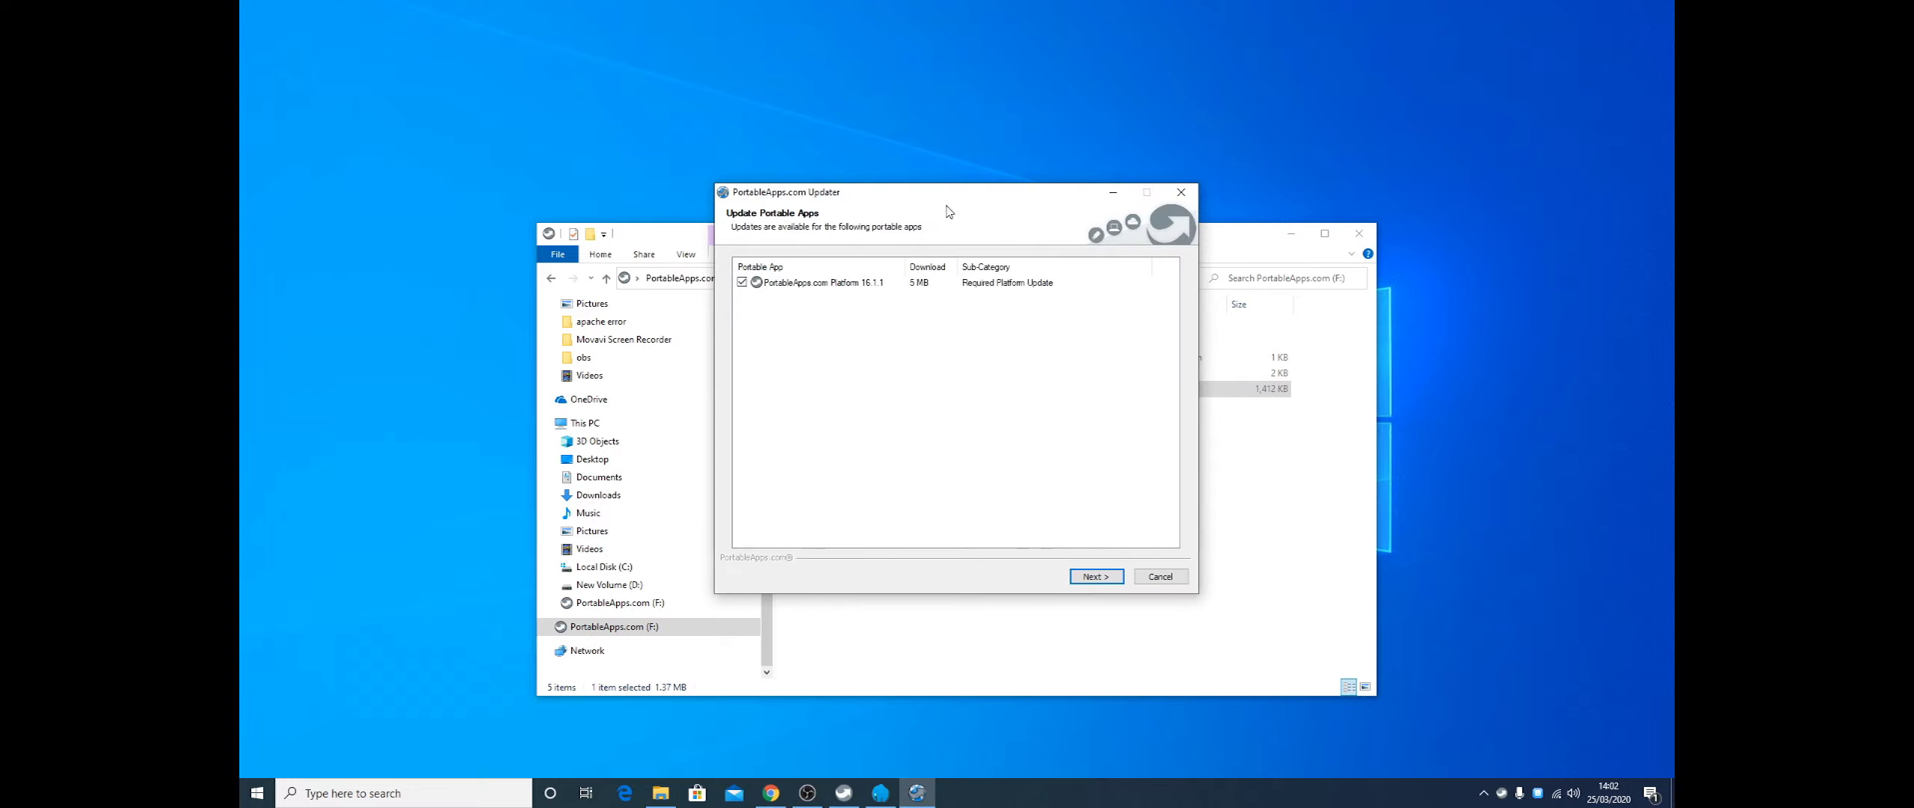
Move the updater and file windows aside to view Laragon's Apache error message
left_click_drag(949, 196, 462, 335)
left_click_drag(993, 247, 1177, 220)
left_click(1113, 281)
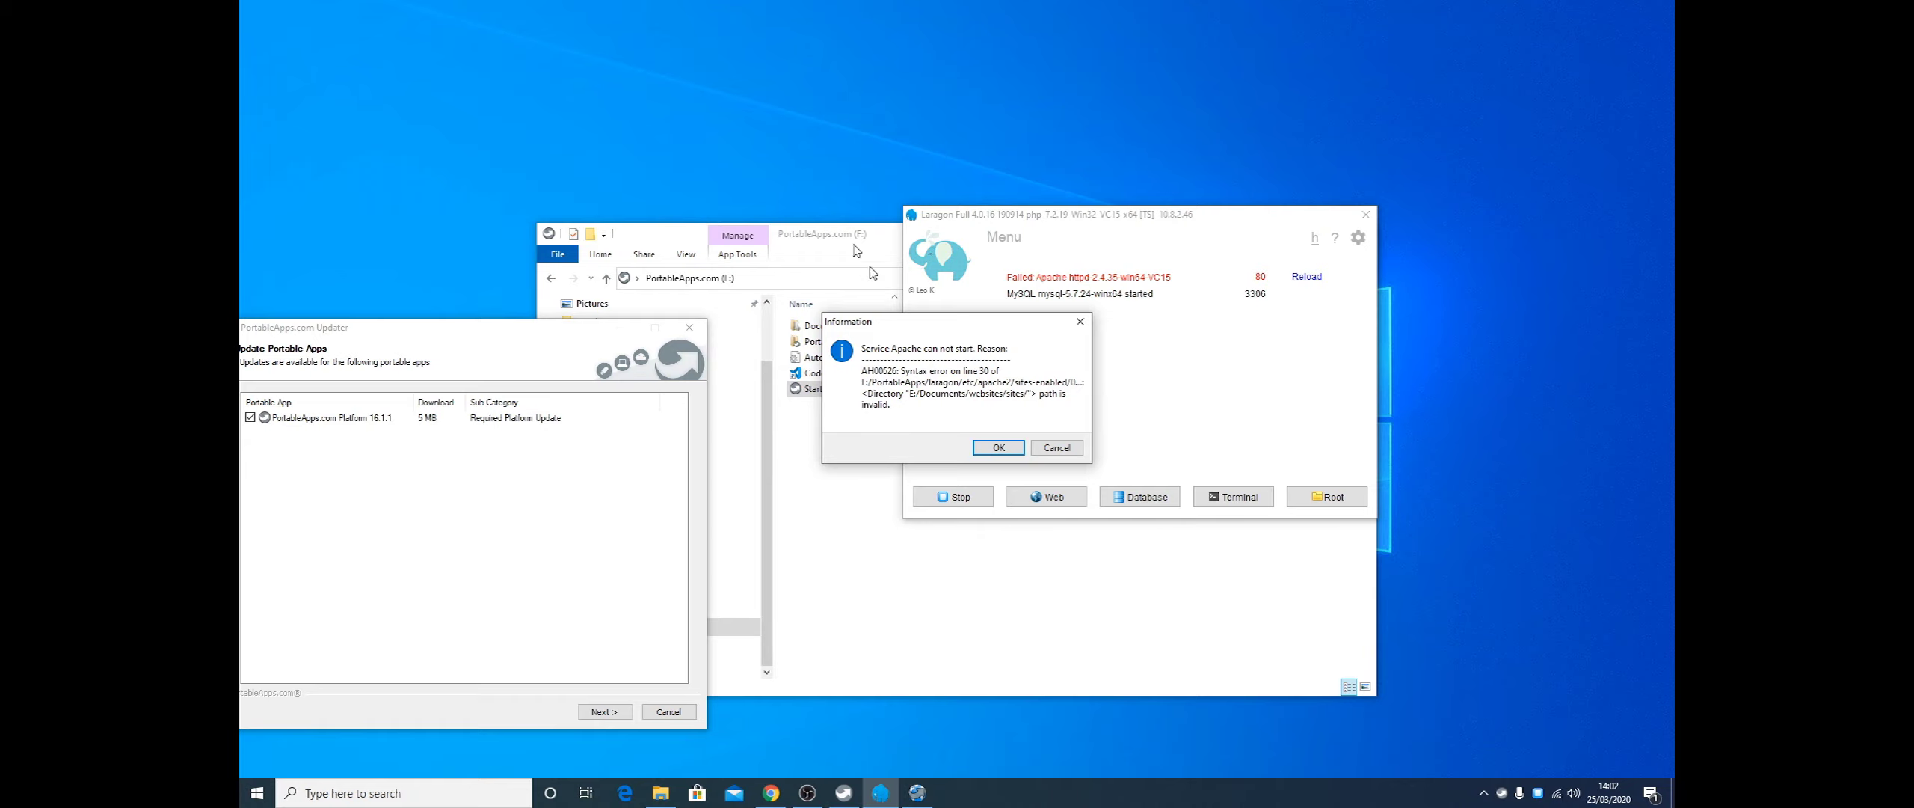
left_click(740, 389)
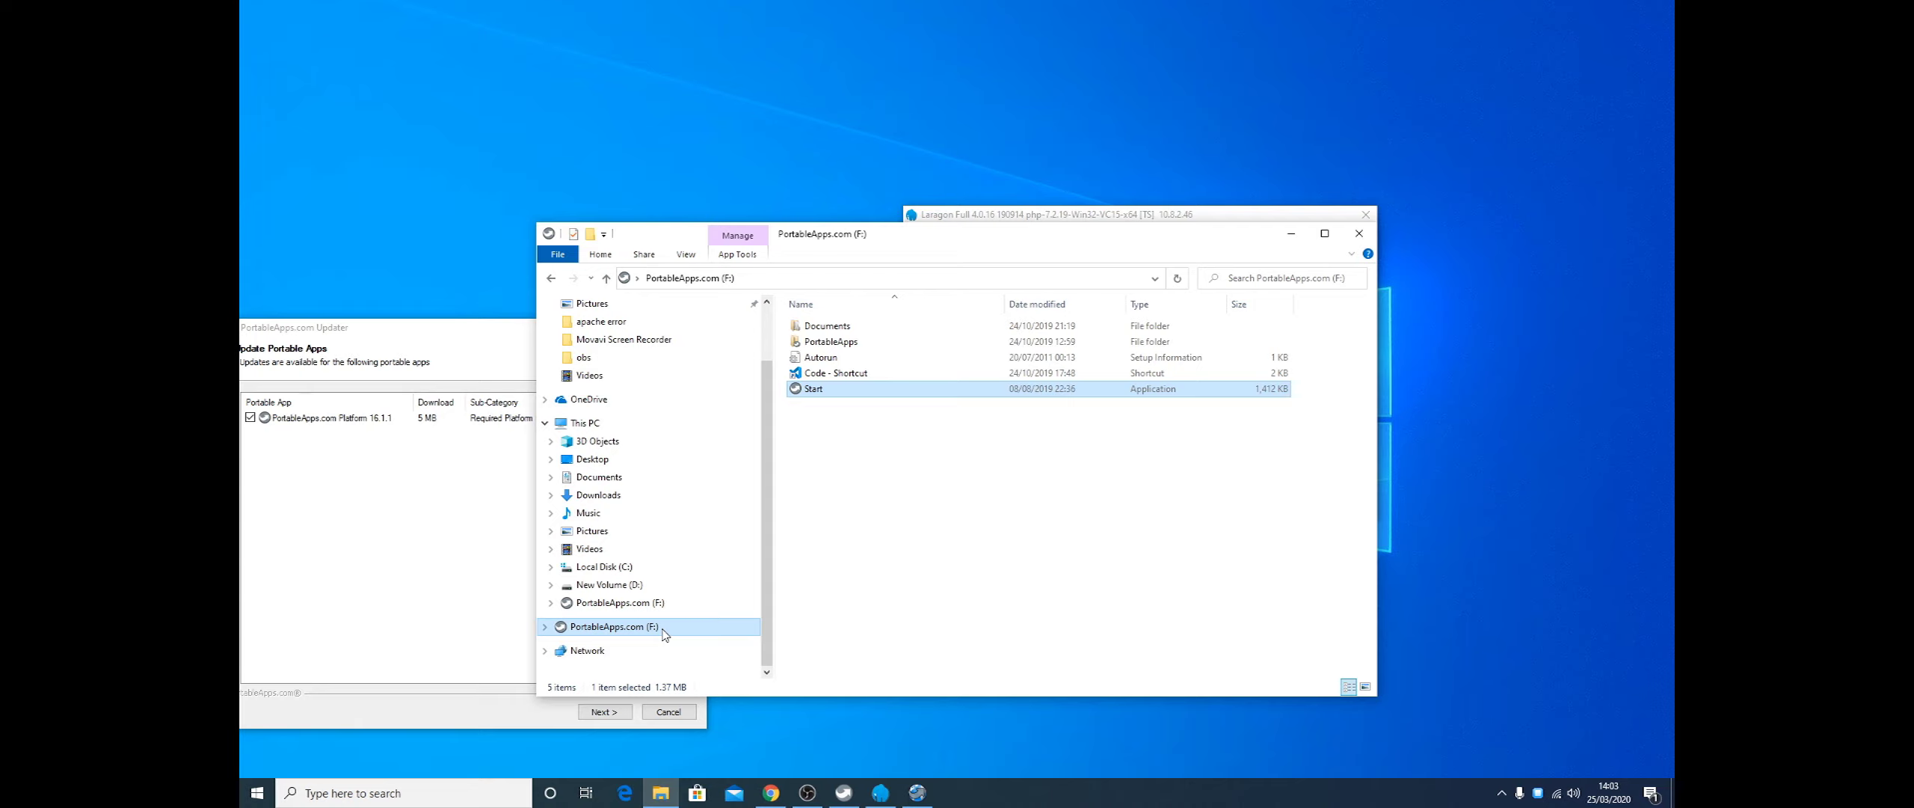
left_click_drag(1185, 244, 1118, 583)
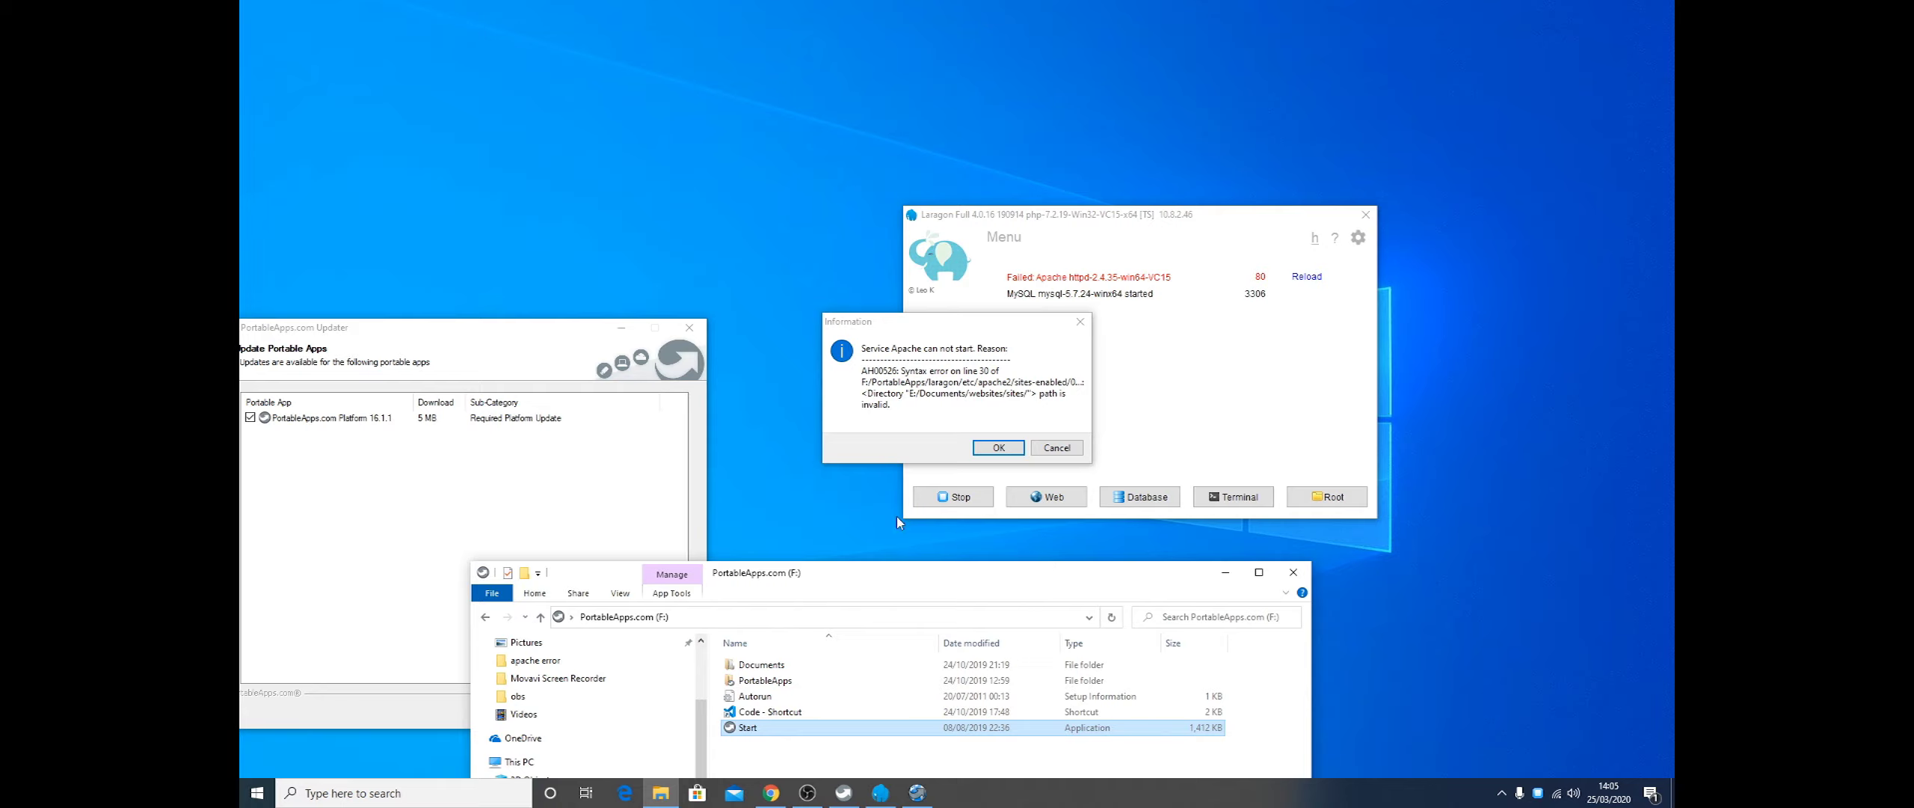
View the apache_error picture in the F: drive's Documents\run_error\apache error folder, and close it
left_click_drag(864, 565, 1066, 71)
double_click(961, 159)
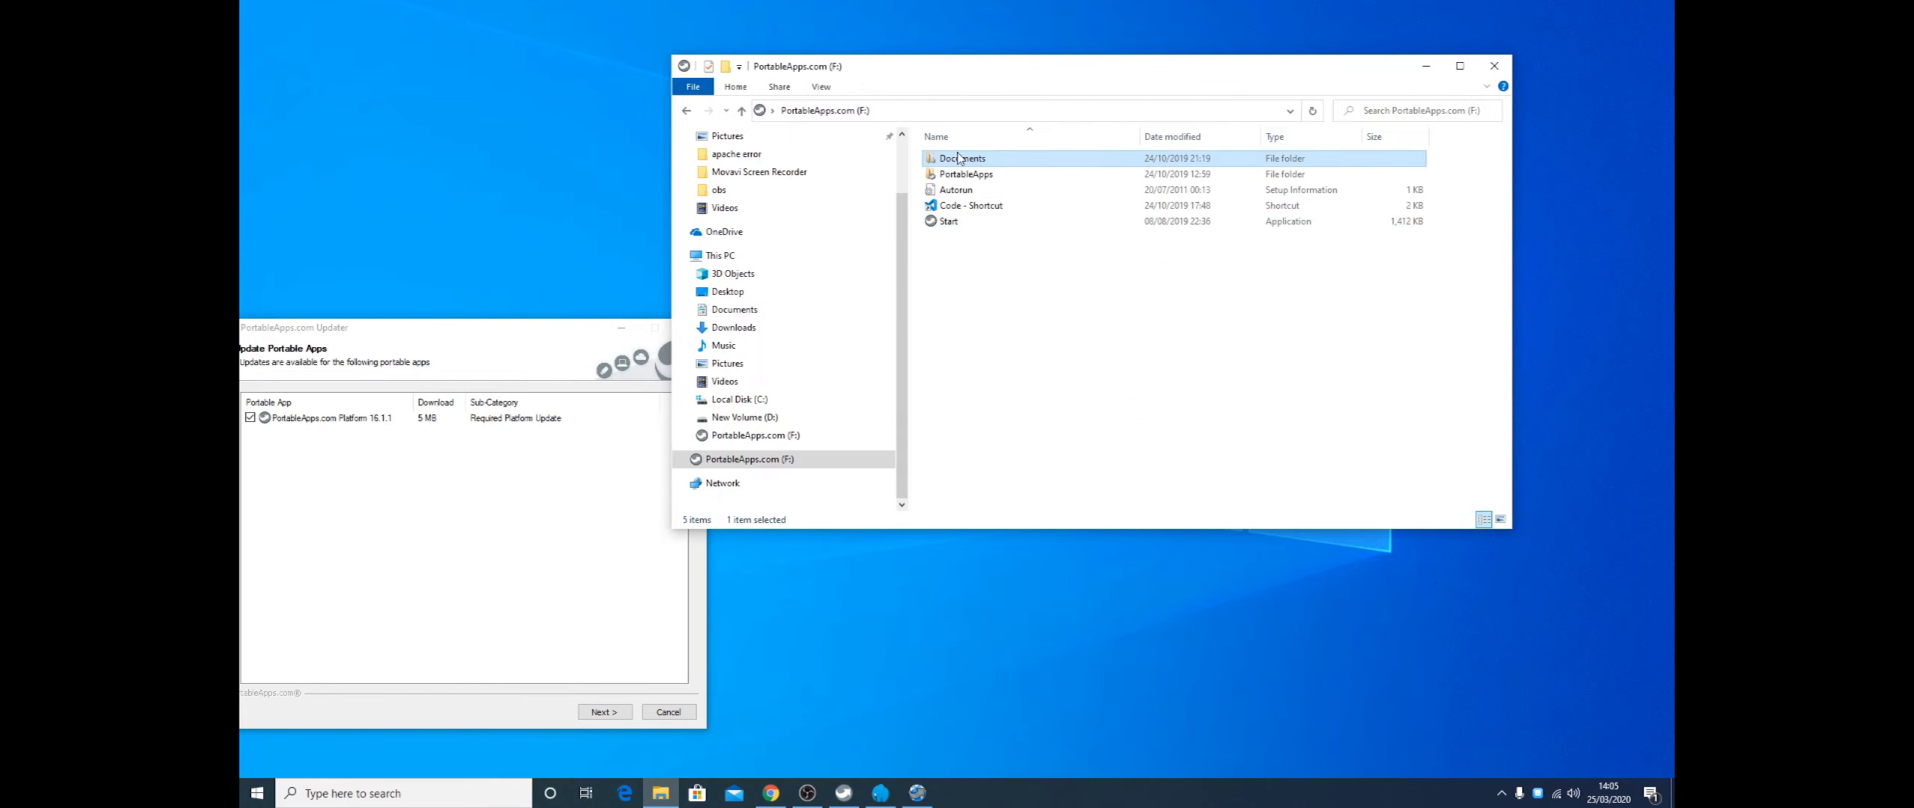
double_click(975, 194)
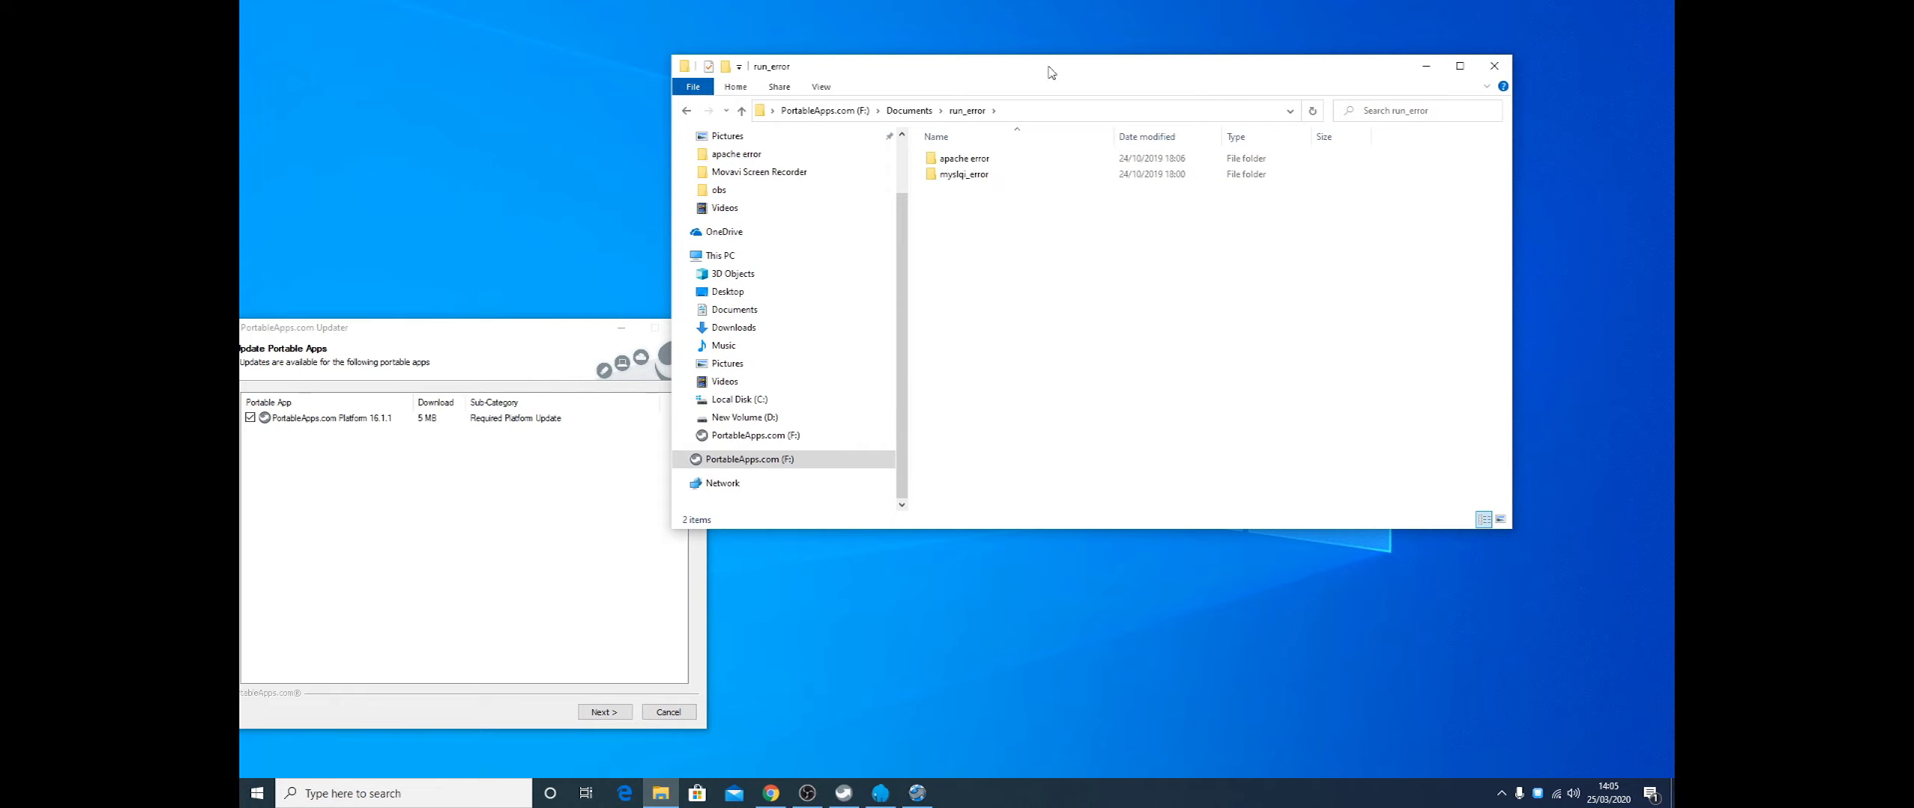
left_click_drag(1037, 75, 1044, 289)
left_click(995, 369)
double_click(994, 368)
left_click(999, 383)
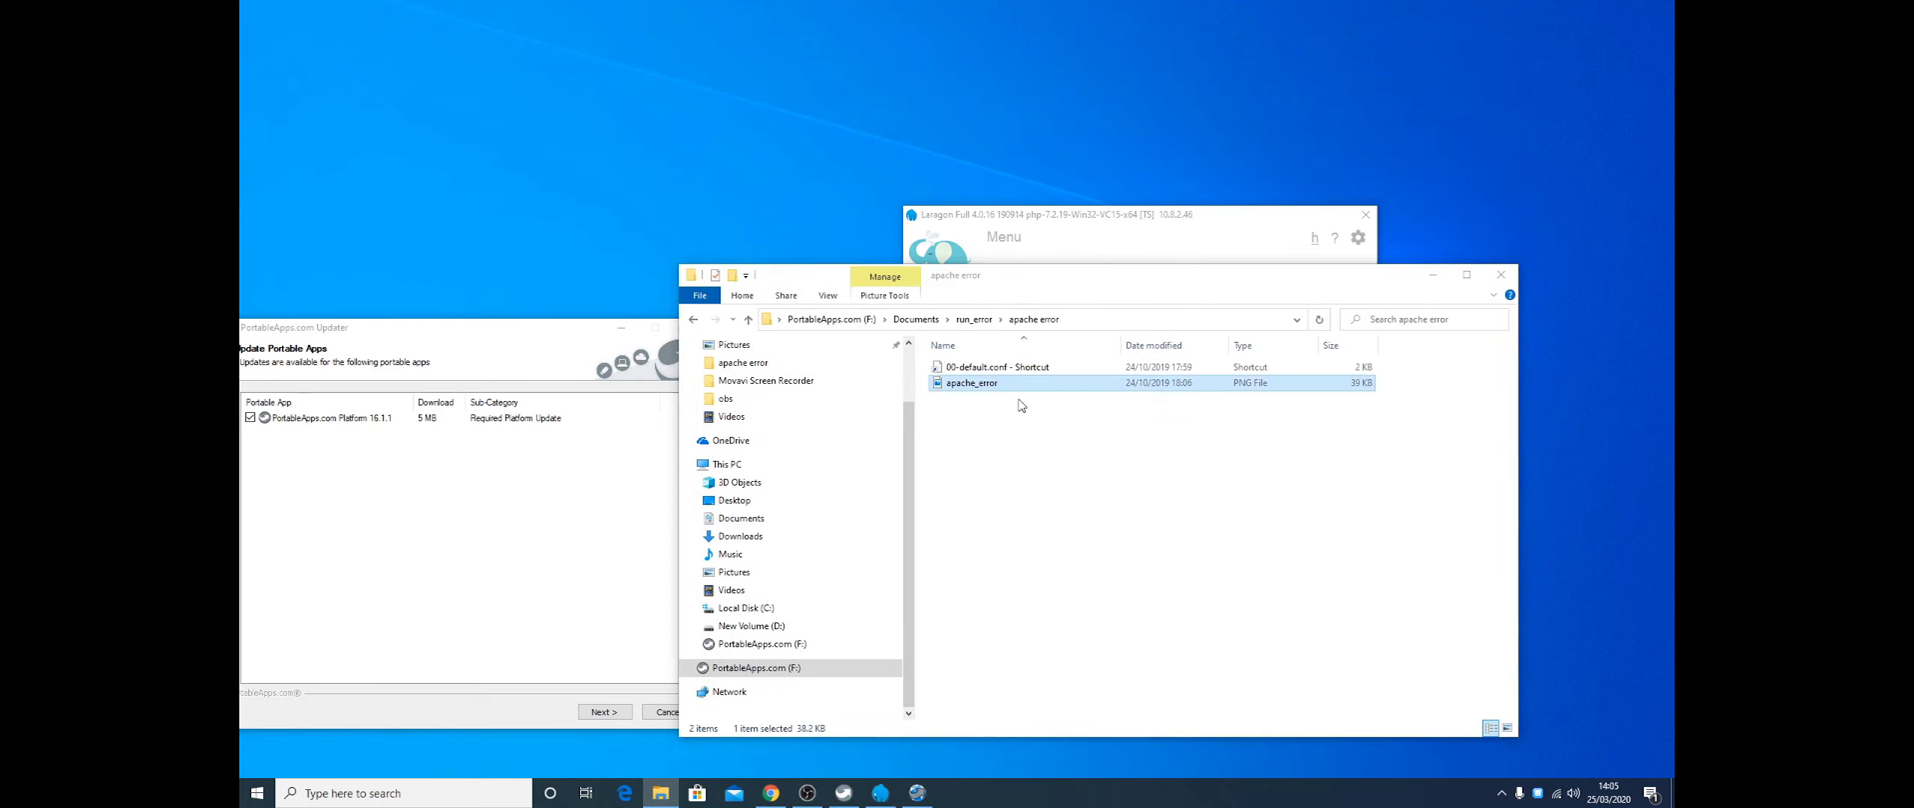
key("Return")
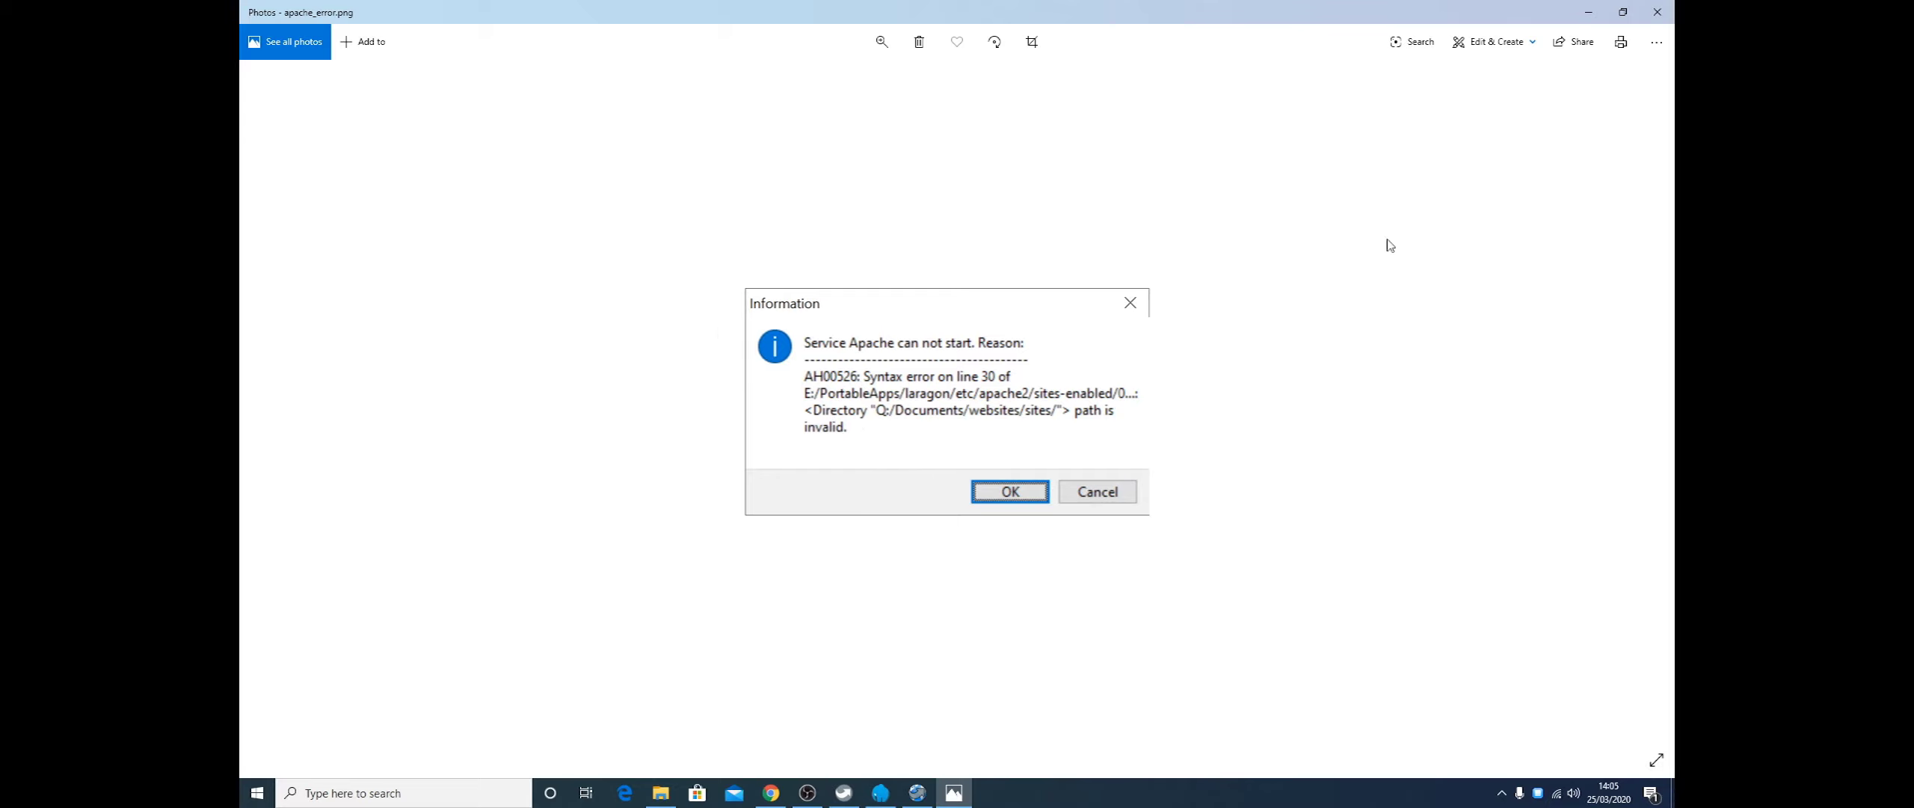
left_click(1657, 11)
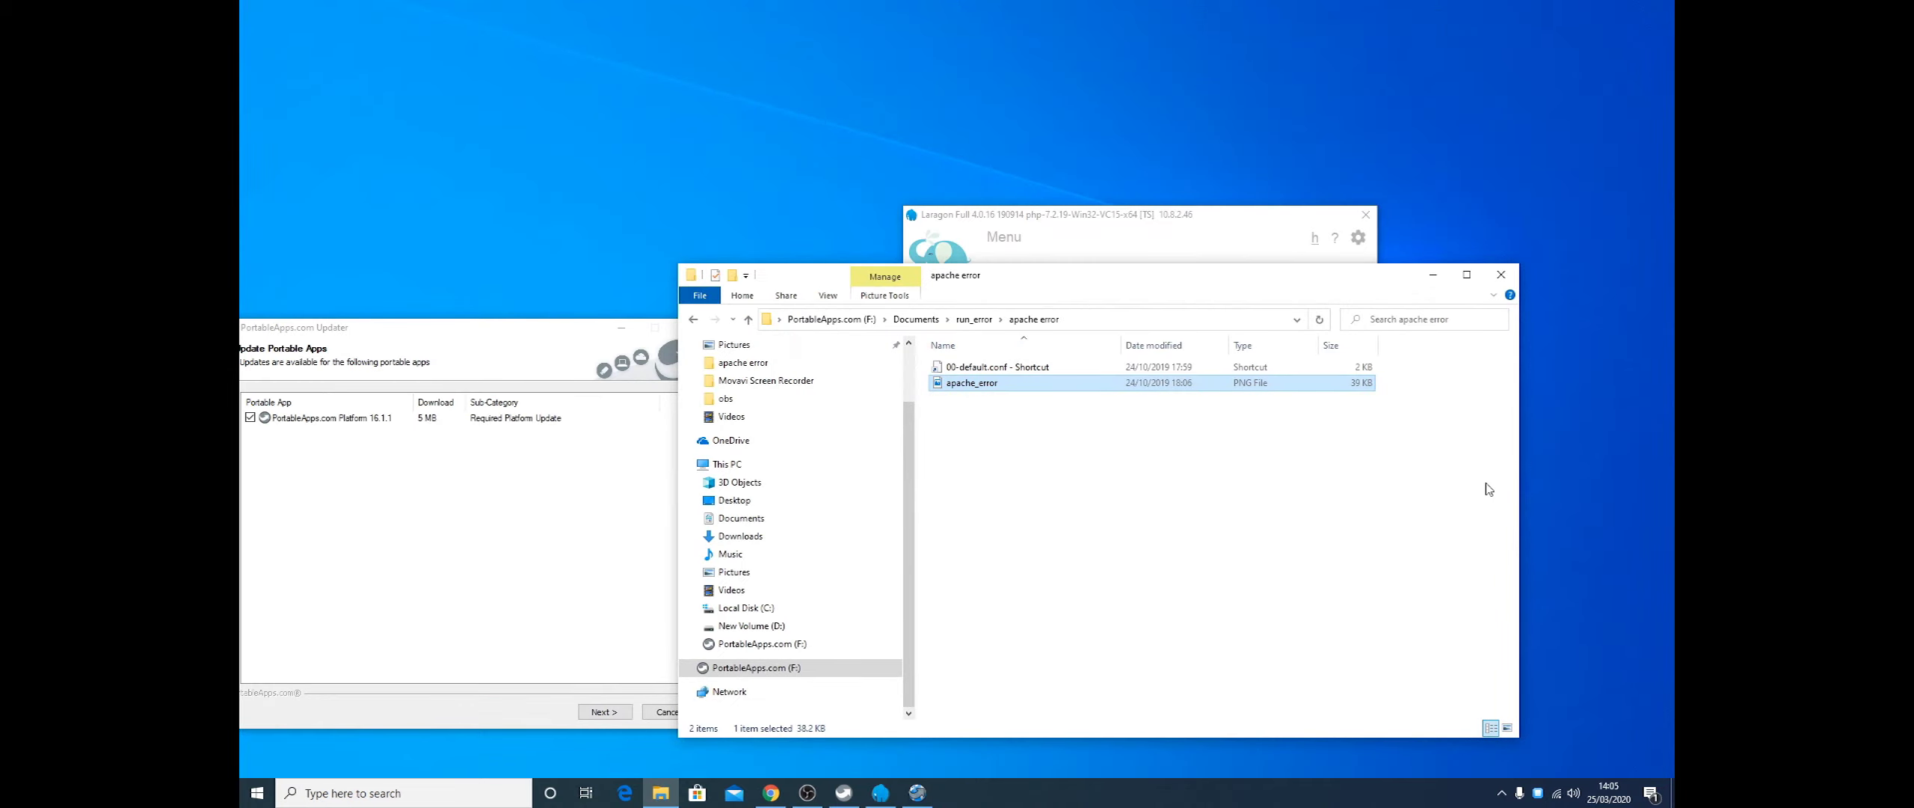
Bring the PortableApps.com Updater into view and cancel the platform update
left_click_drag(1077, 281, 1286, 249)
left_click_drag(525, 329, 1294, 258)
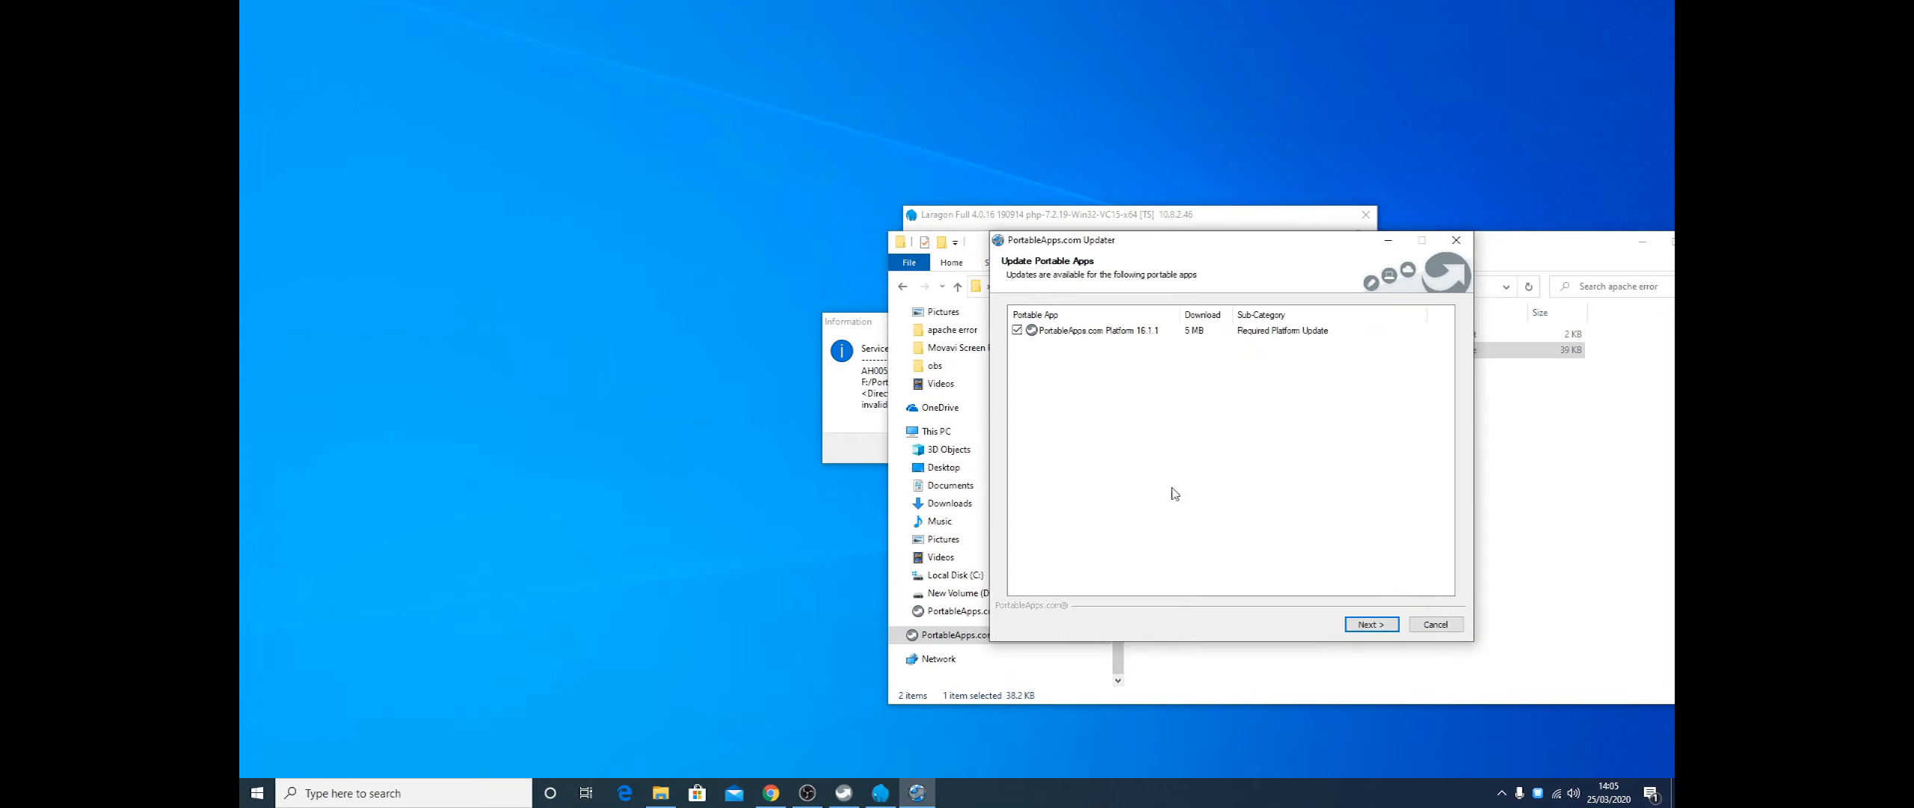
left_click(1435, 626)
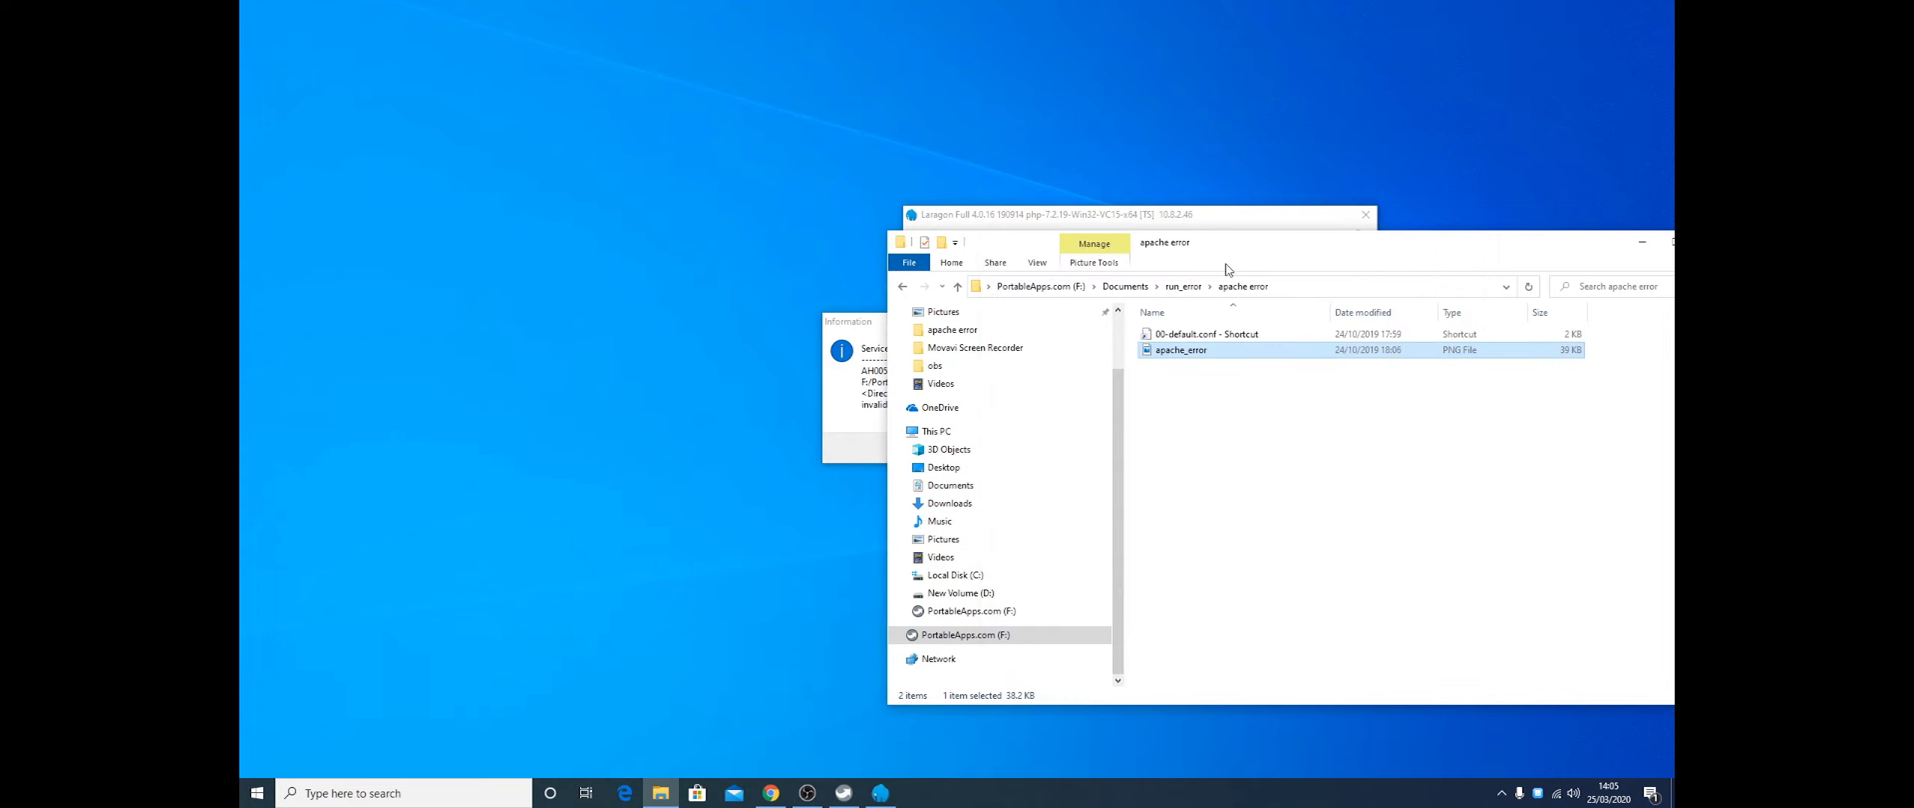
Dismiss the Apache error message and stop all Laragon services
left_click(852, 374)
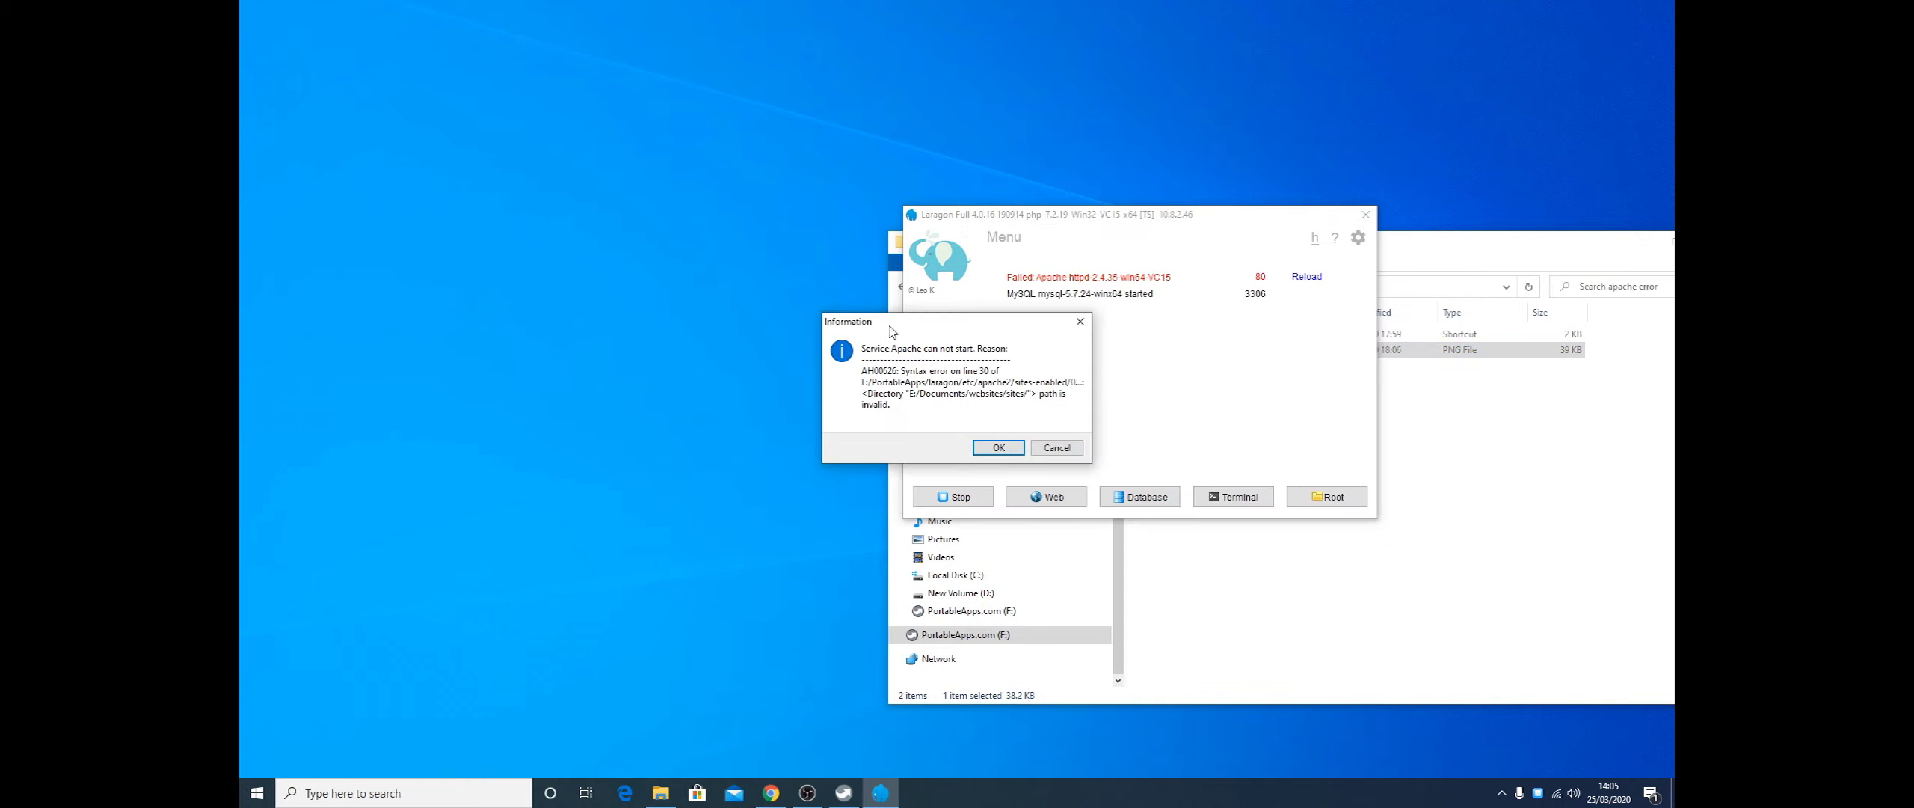
left_click(1002, 448)
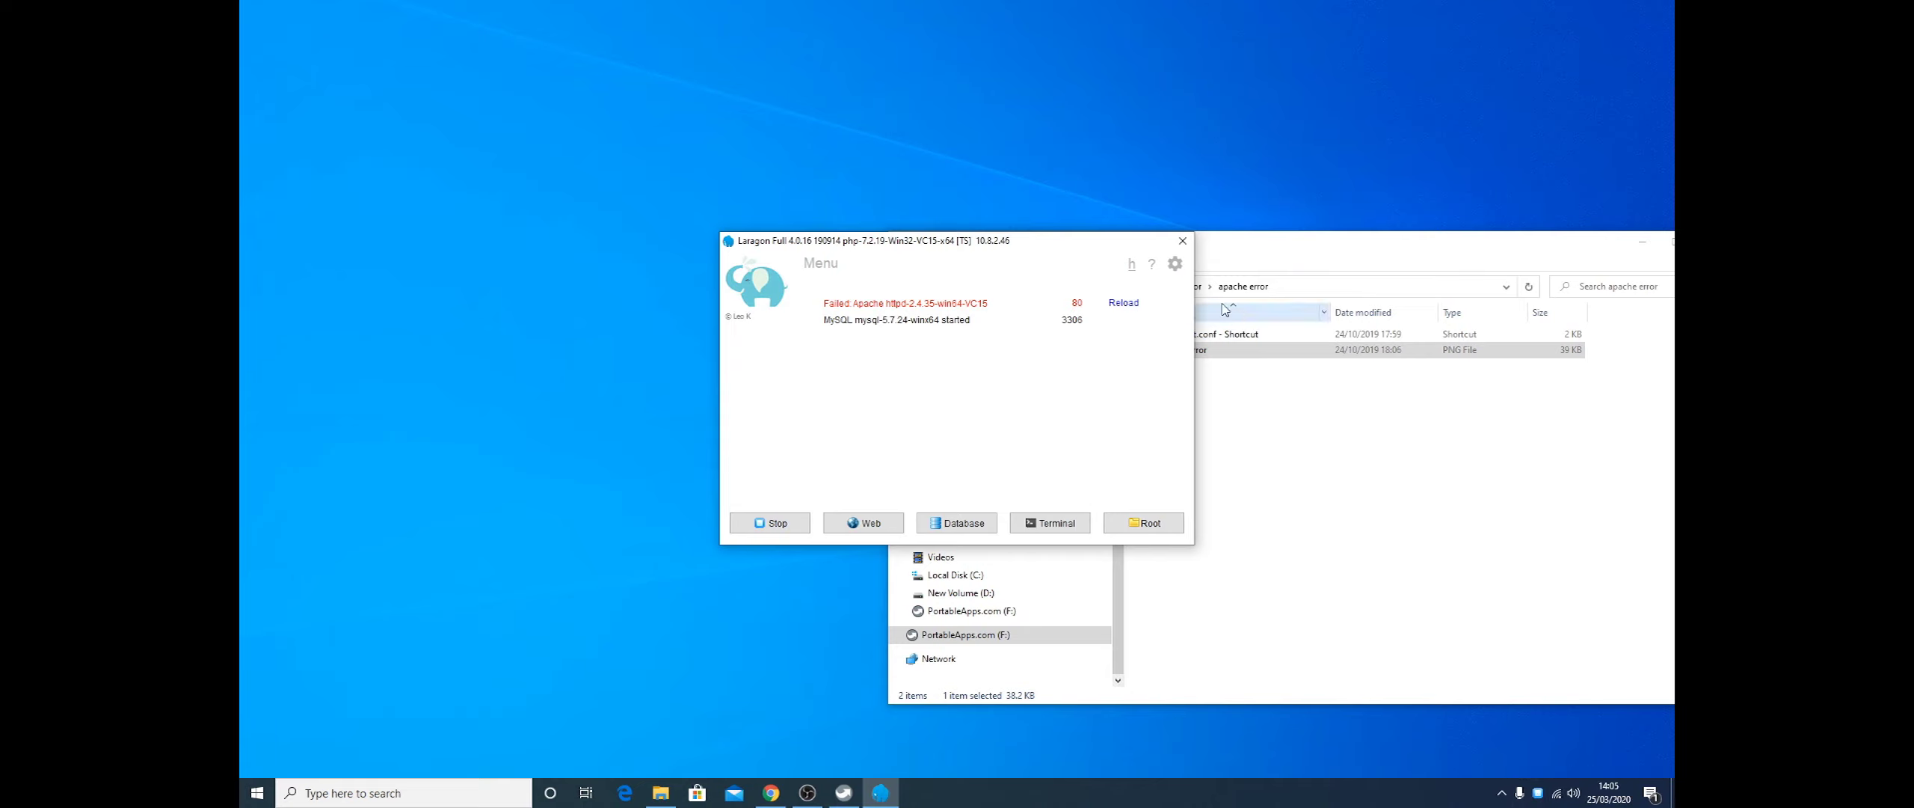
left_click(797, 521)
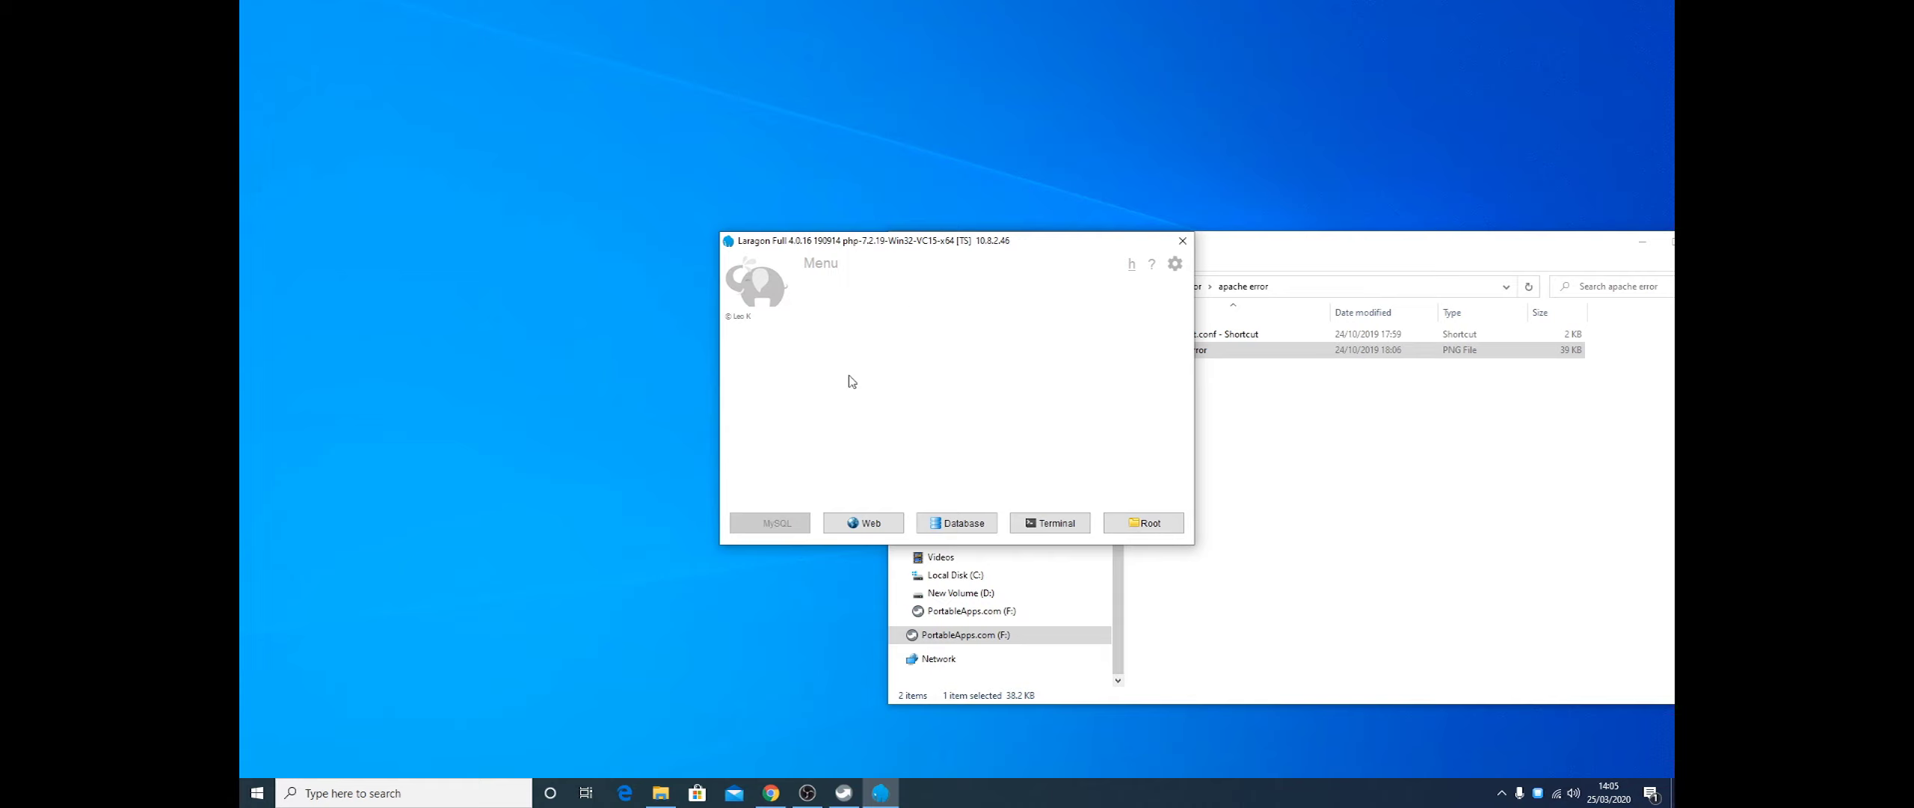
Exit Laragon completely, including its background process, and quit the PortableApps.com platform
left_click(1181, 243)
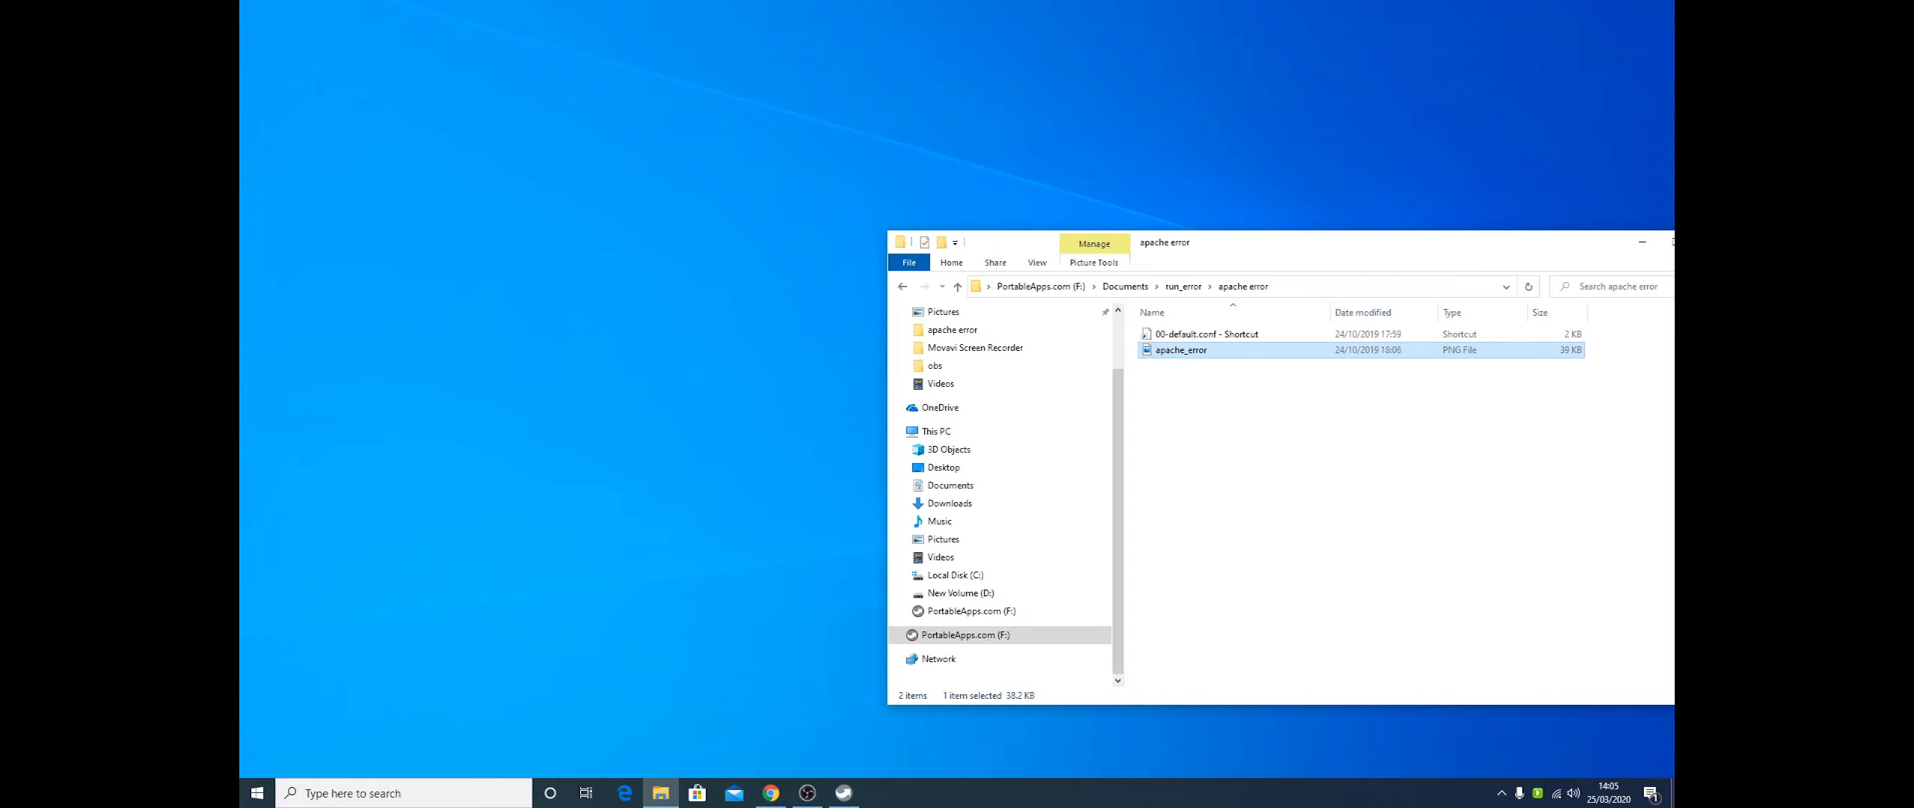
left_click(1502, 793)
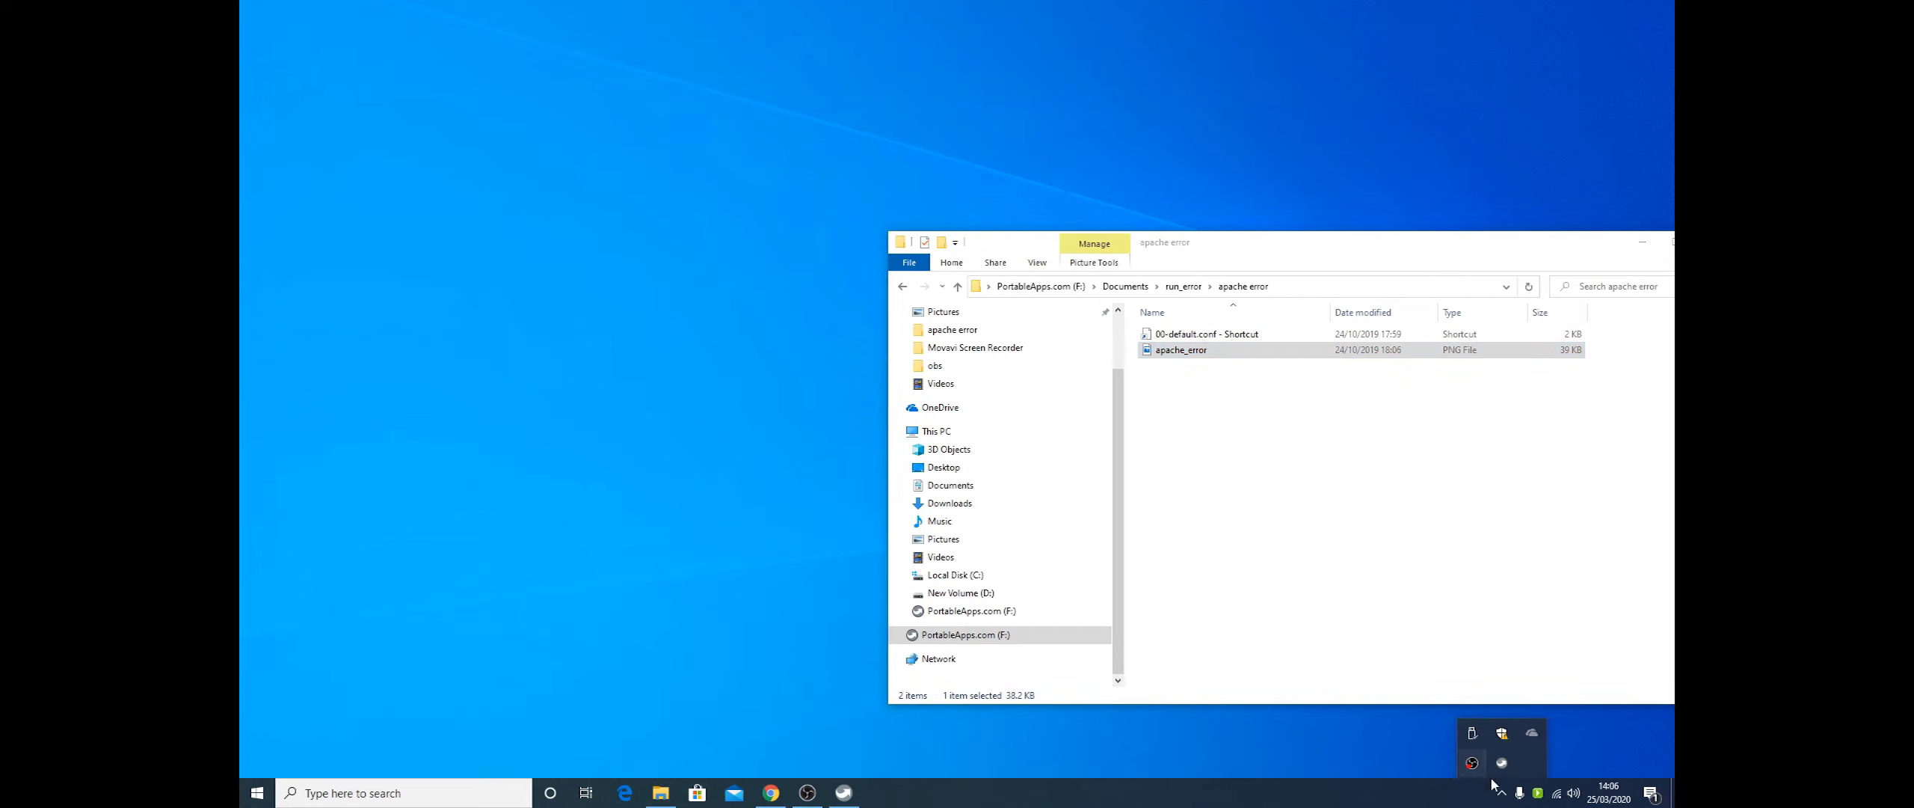
left_click(1437, 800)
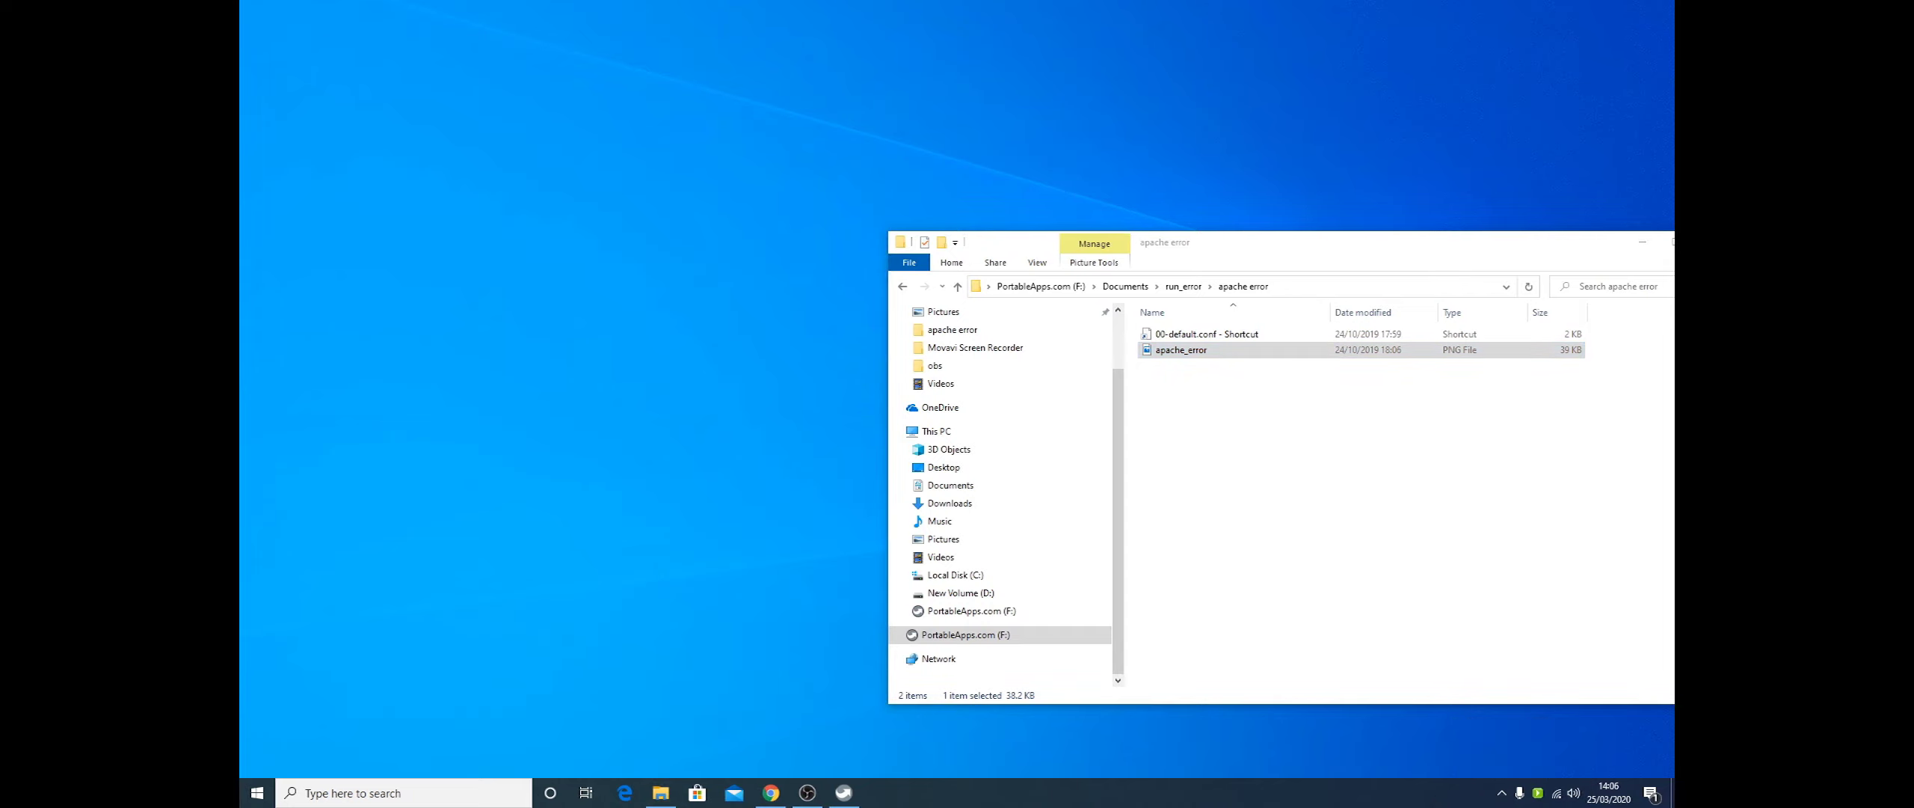
right_click(1539, 800)
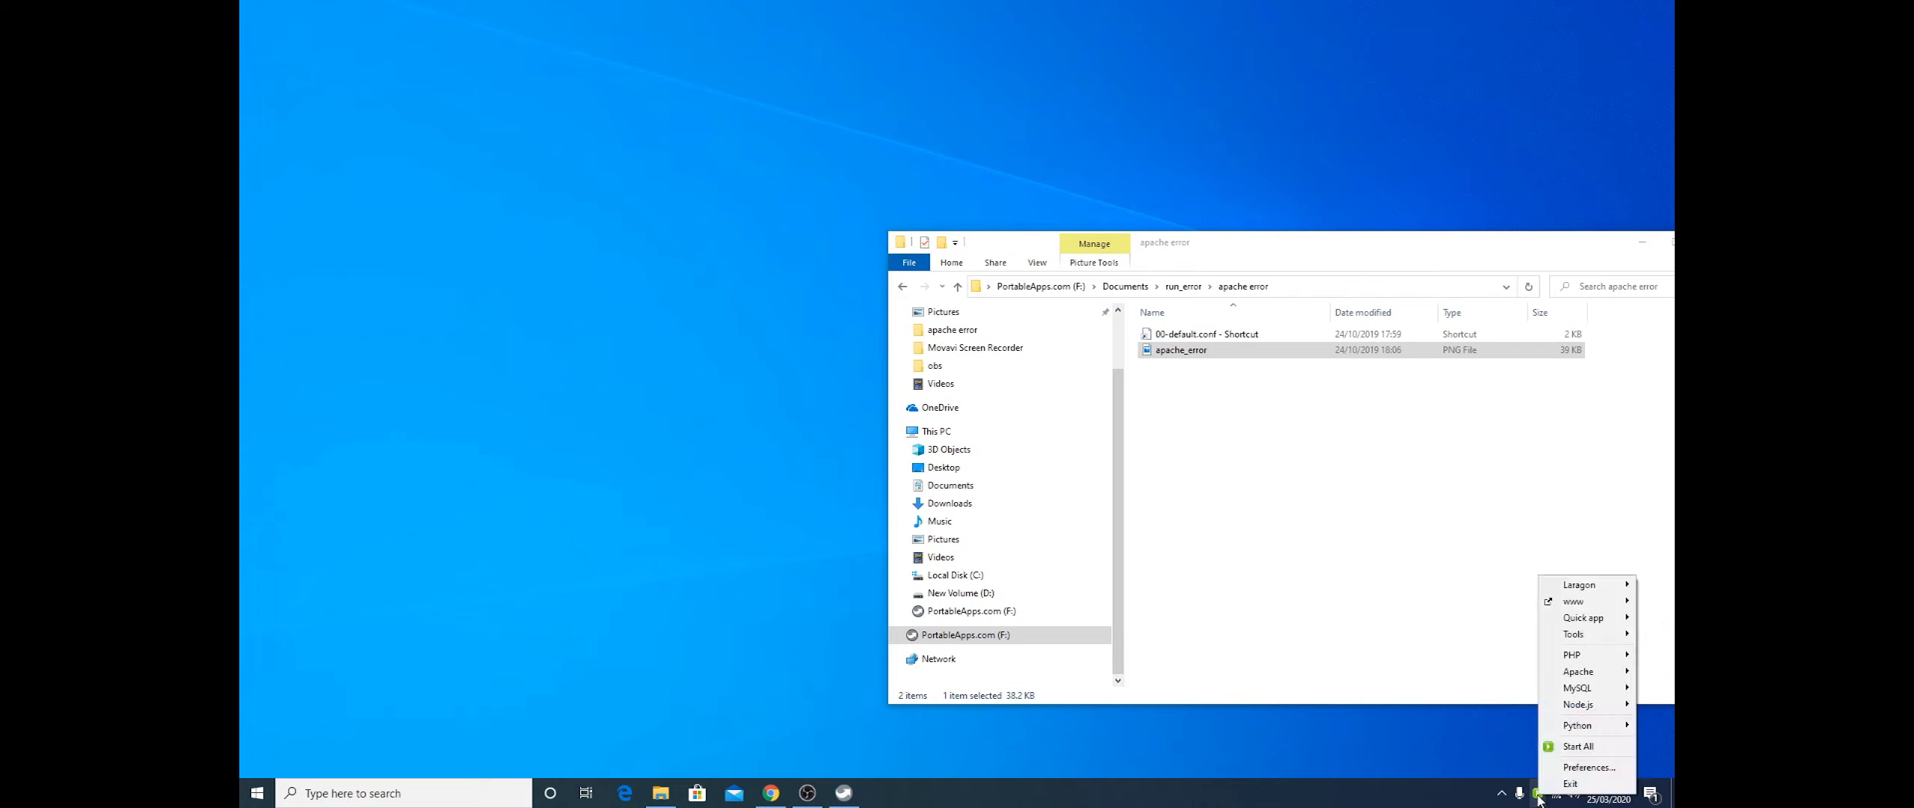
left_click(1582, 784)
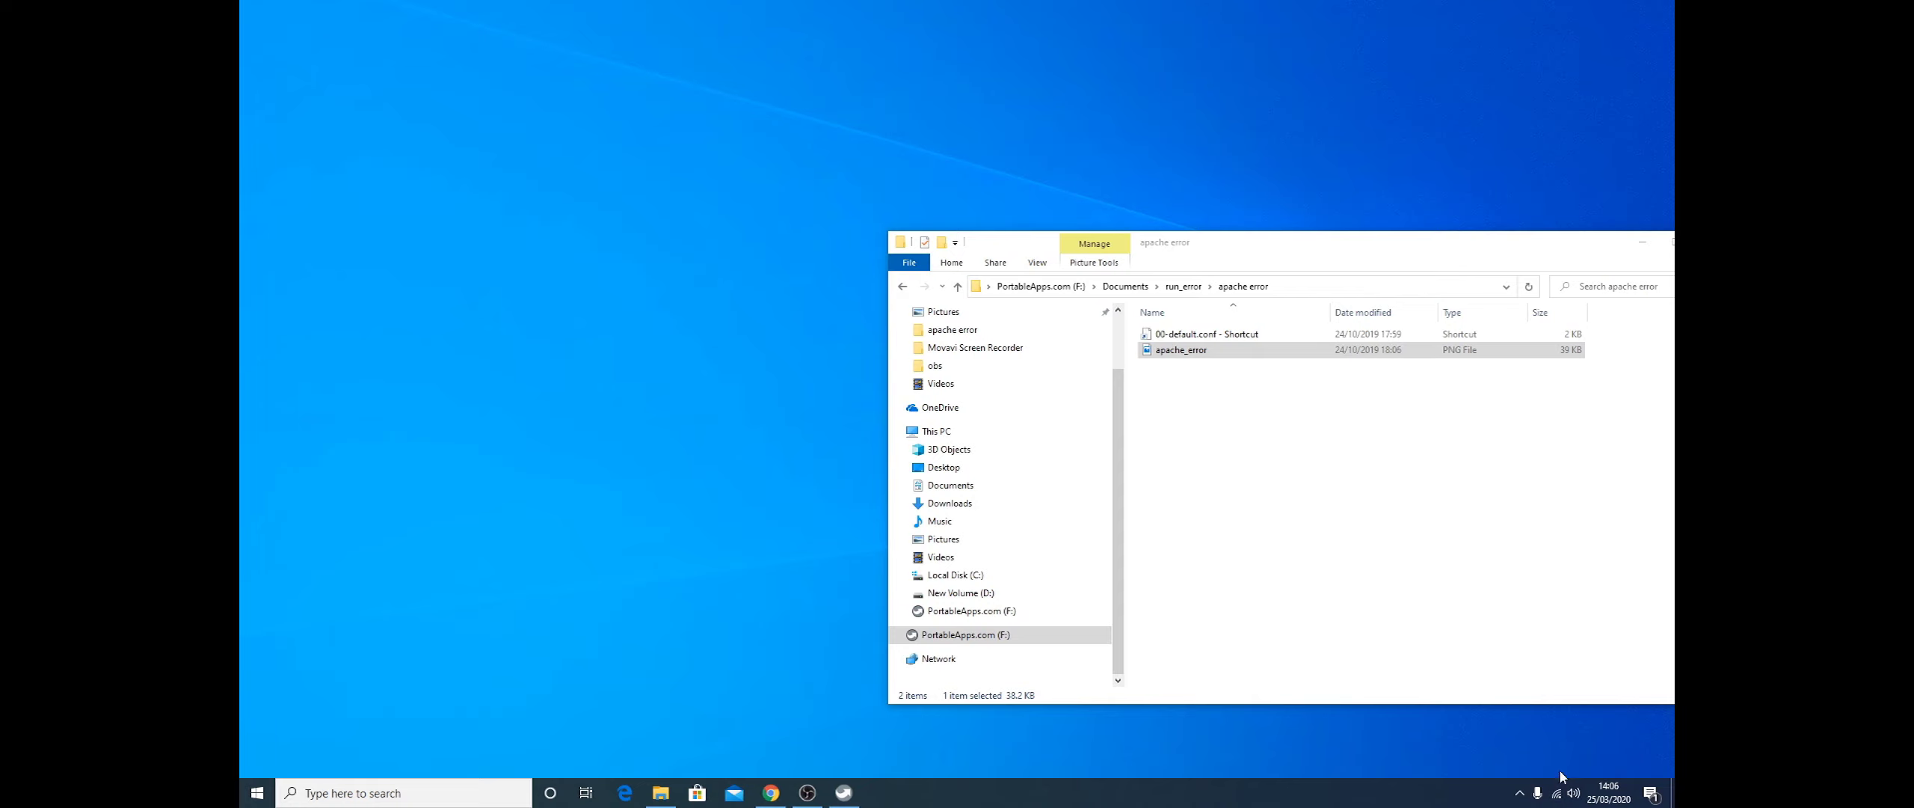
left_click(844, 793)
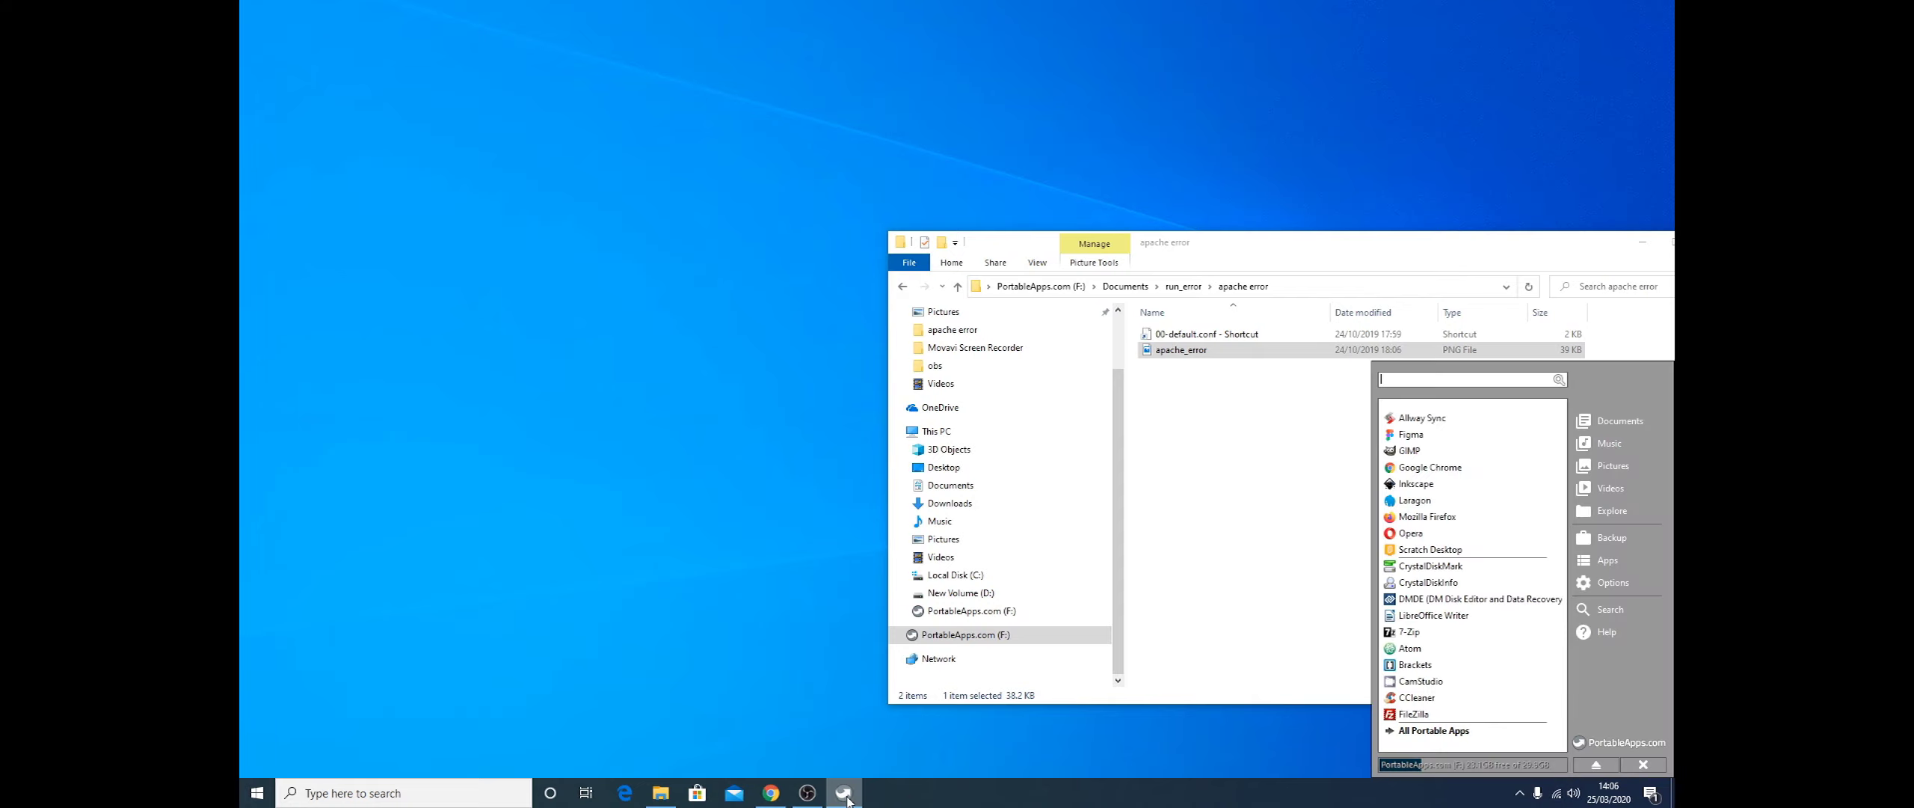
left_click(1643, 764)
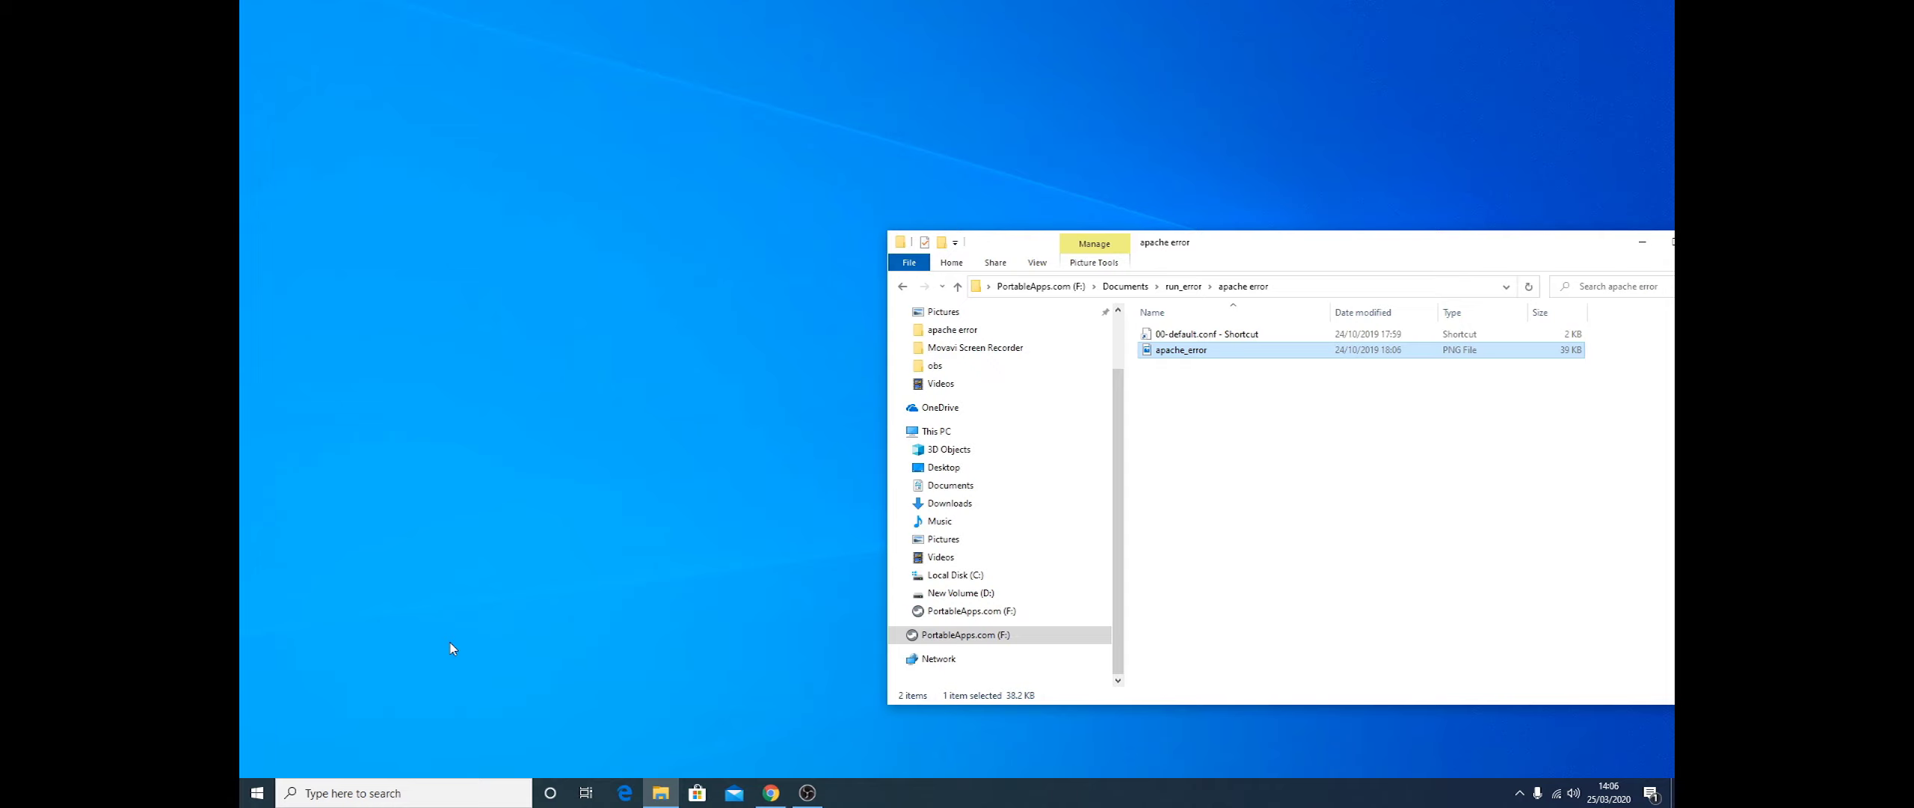
Open Disk Management and enlarge its window to show all connected disks
right_click(262, 798)
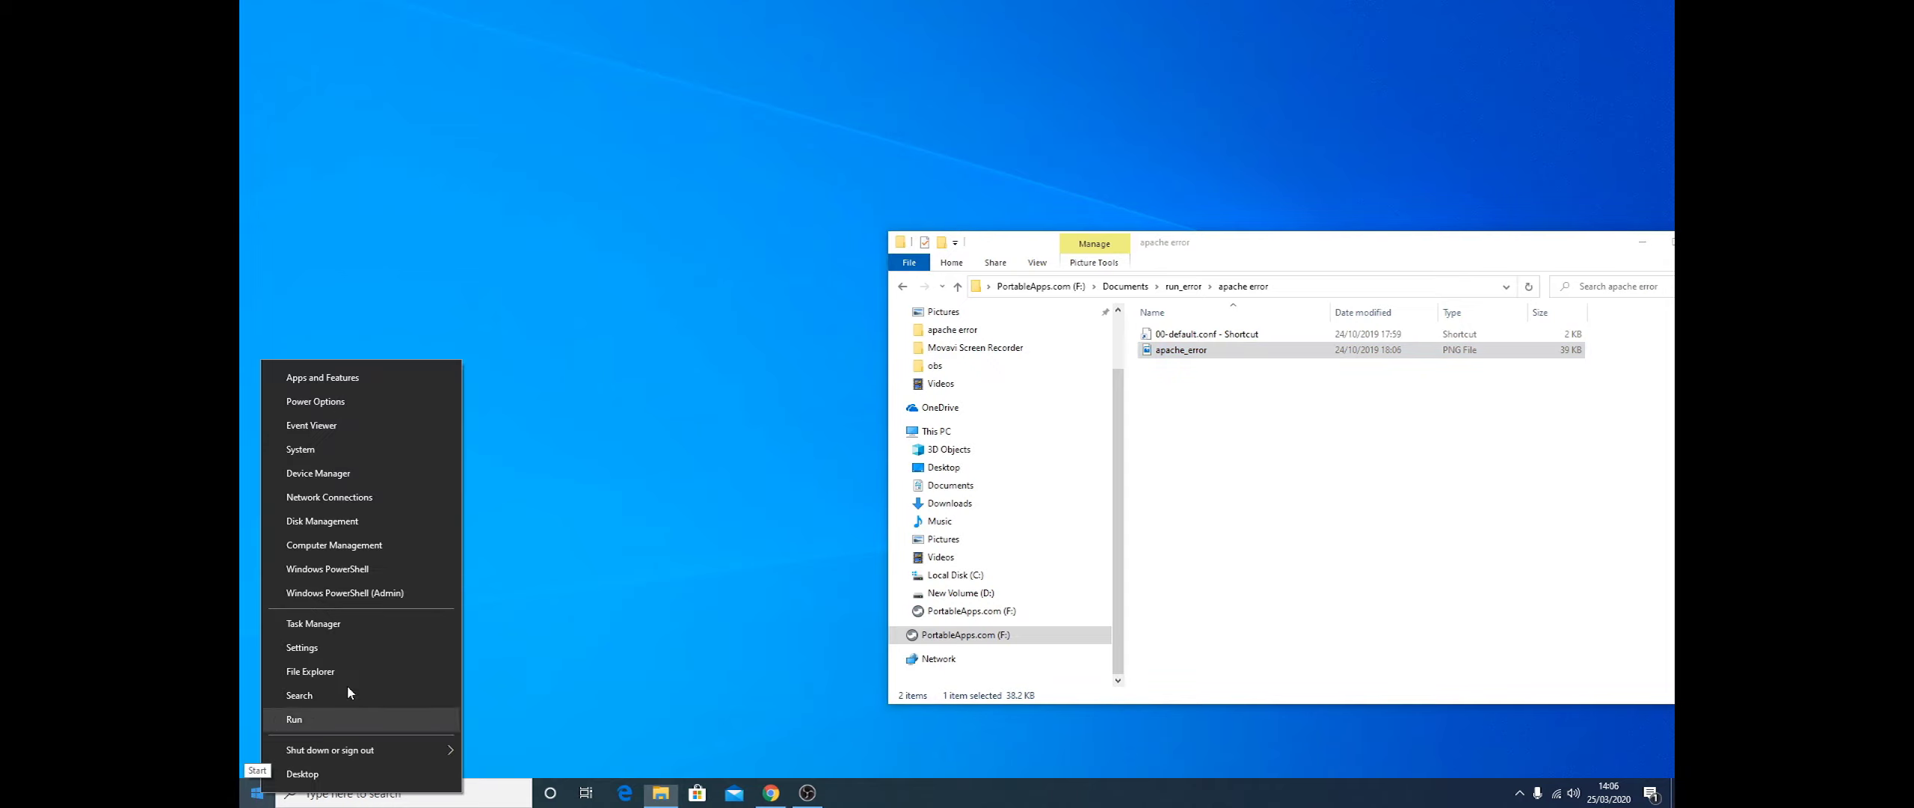
left_click(329, 521)
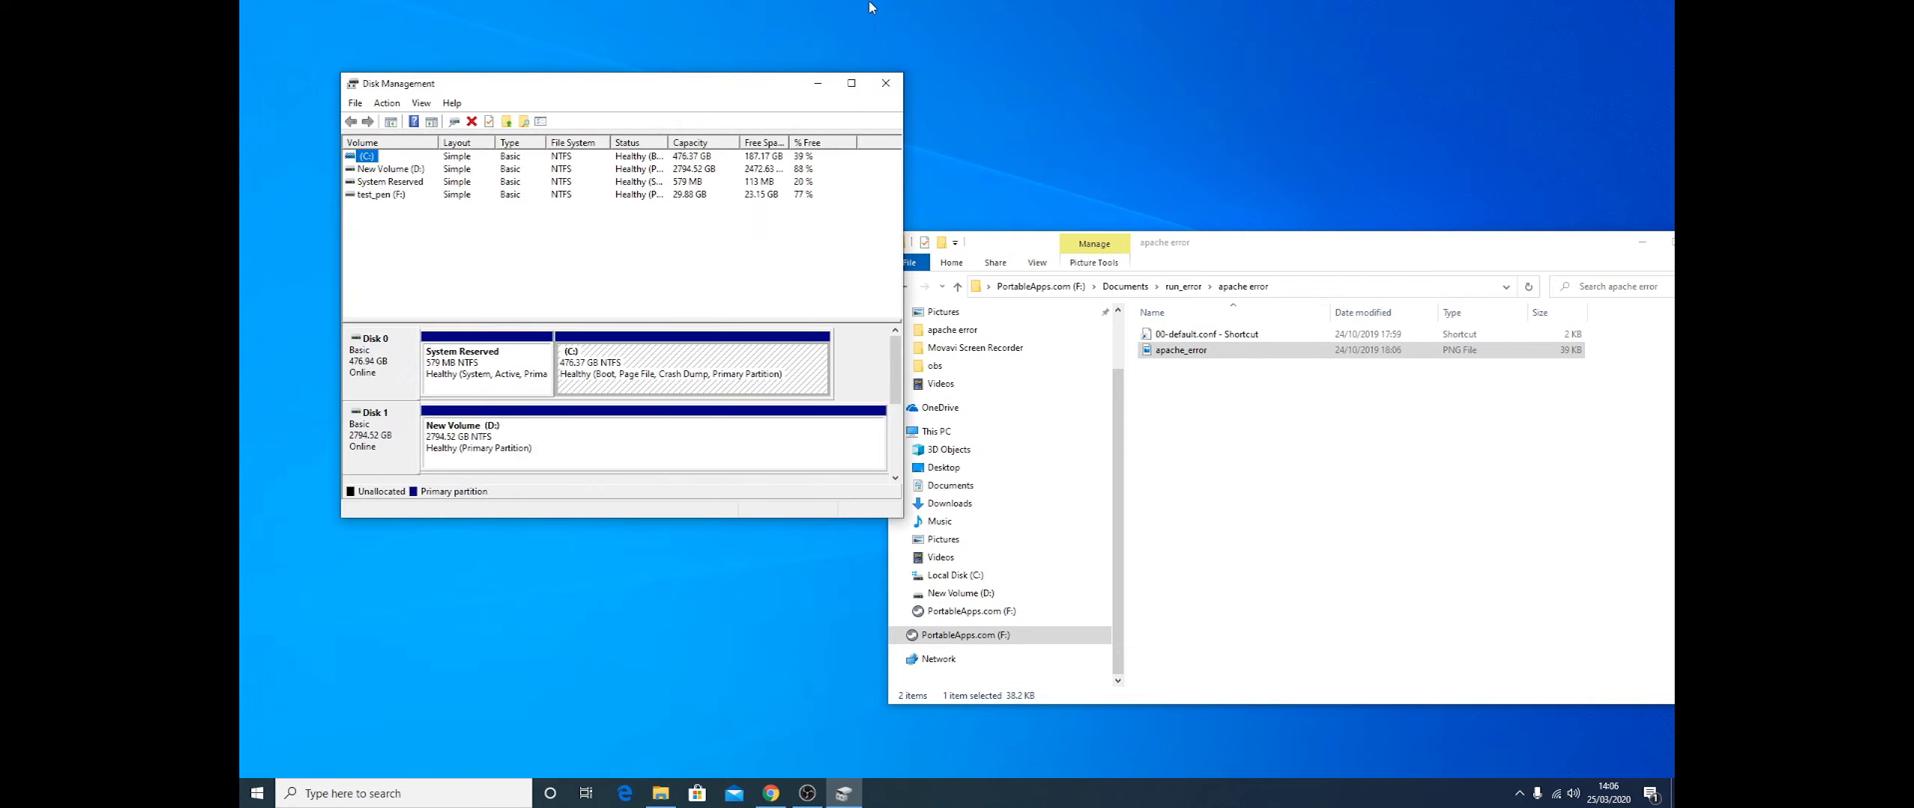
left_click_drag(902, 505, 1123, 696)
left_click_drag(887, 84, 1077, 24)
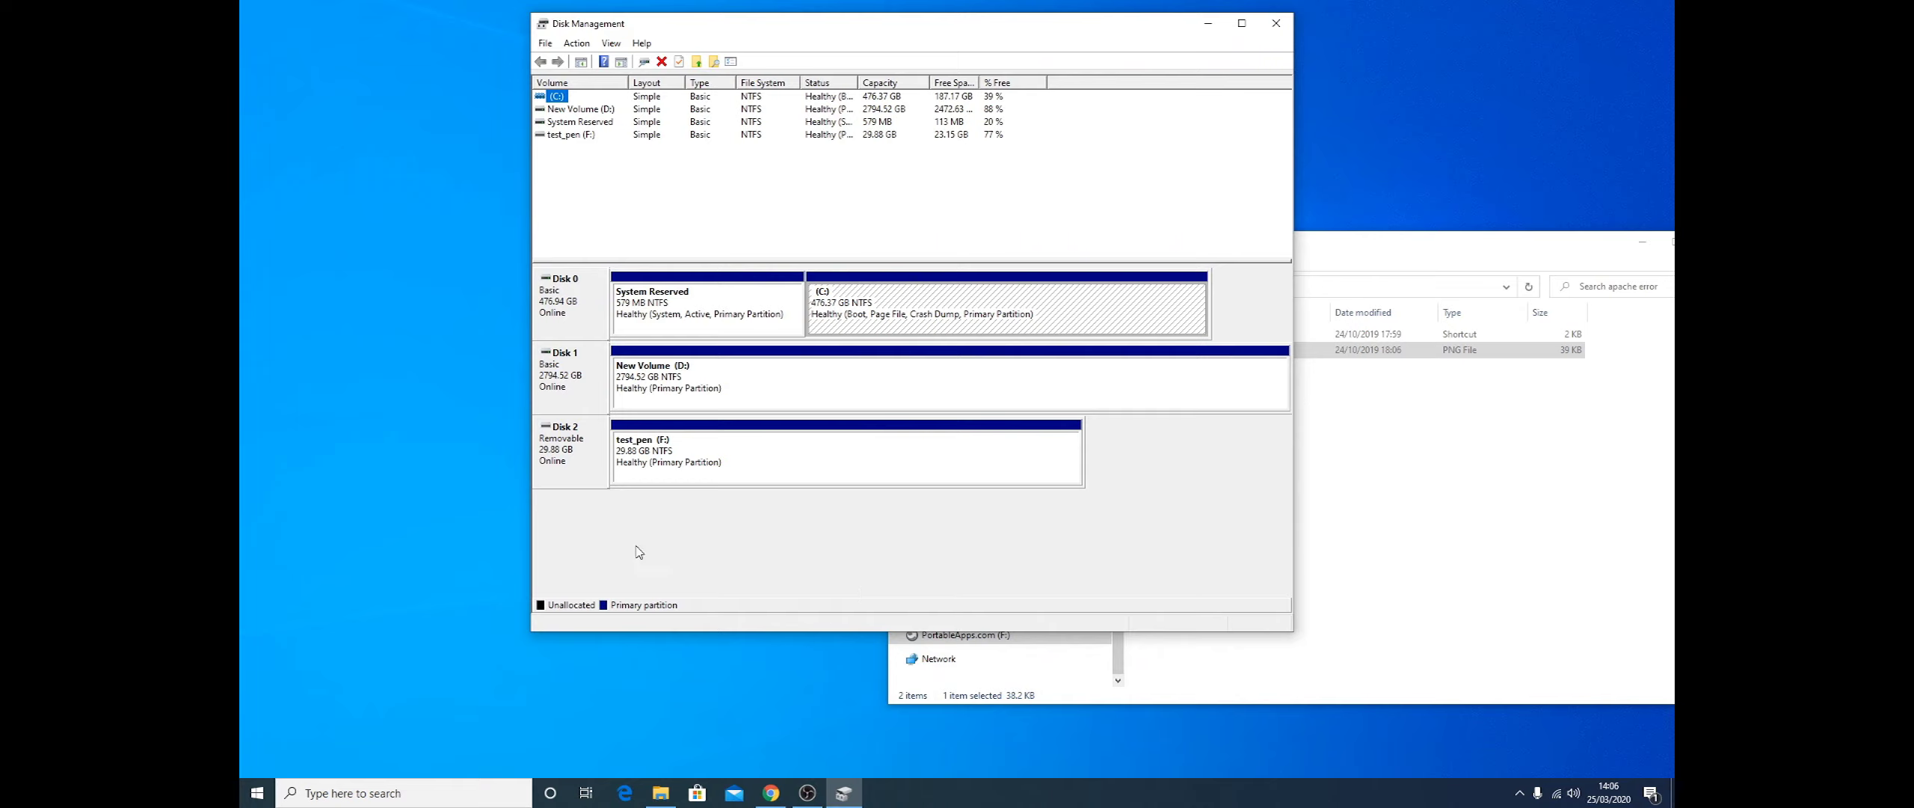
left_click(763, 475)
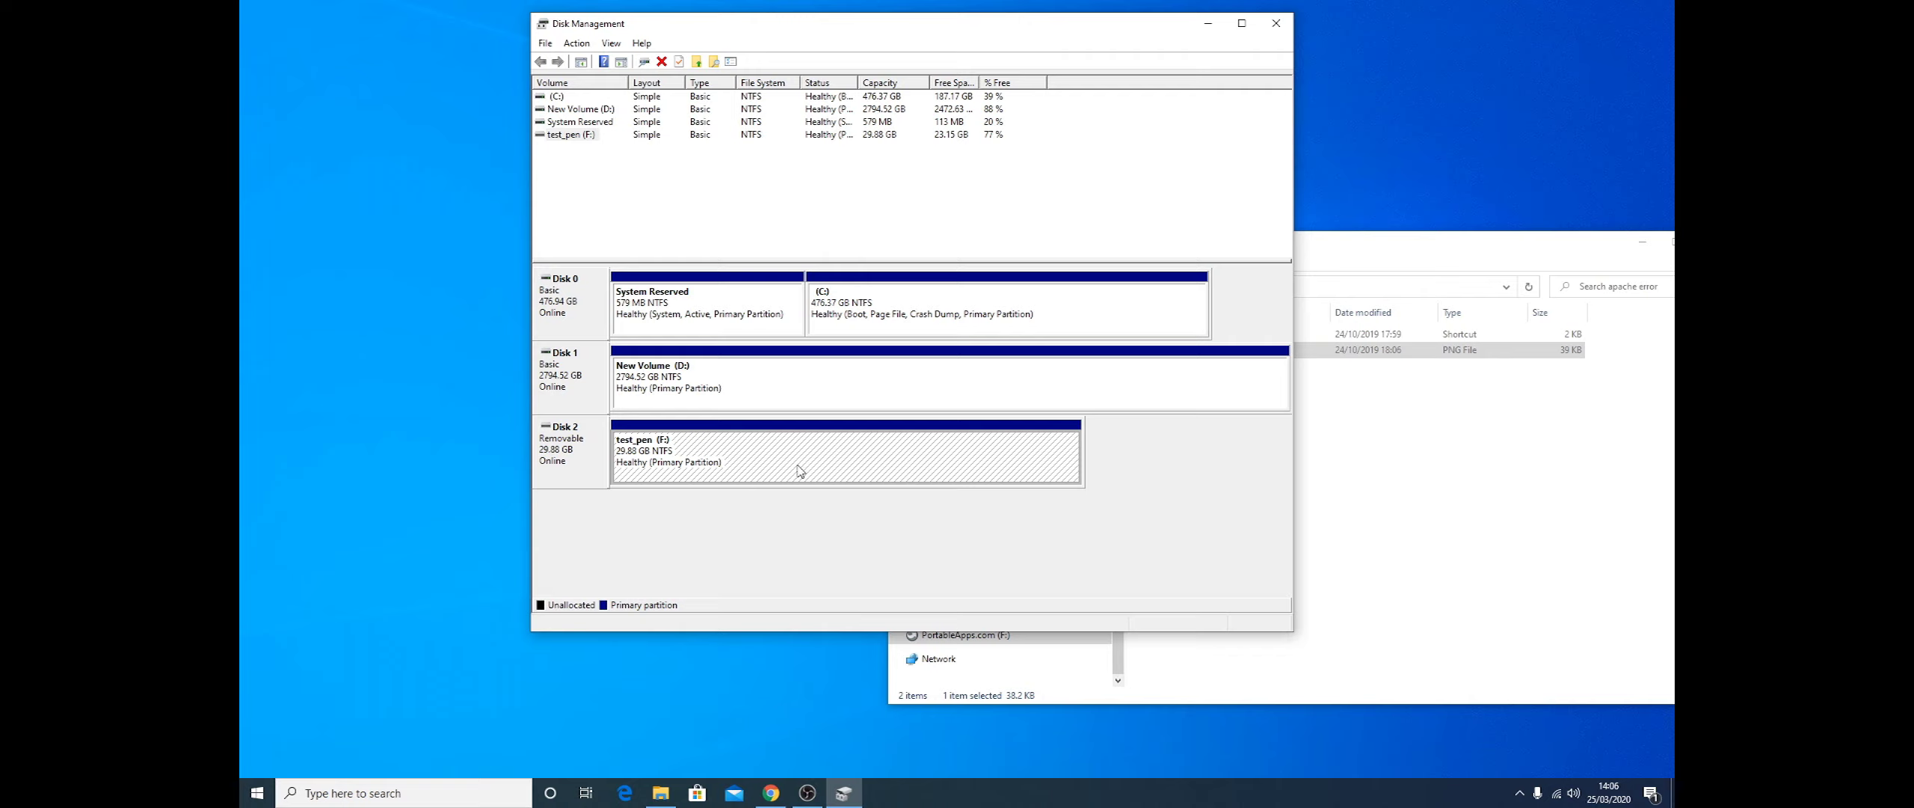
left_click(797, 392)
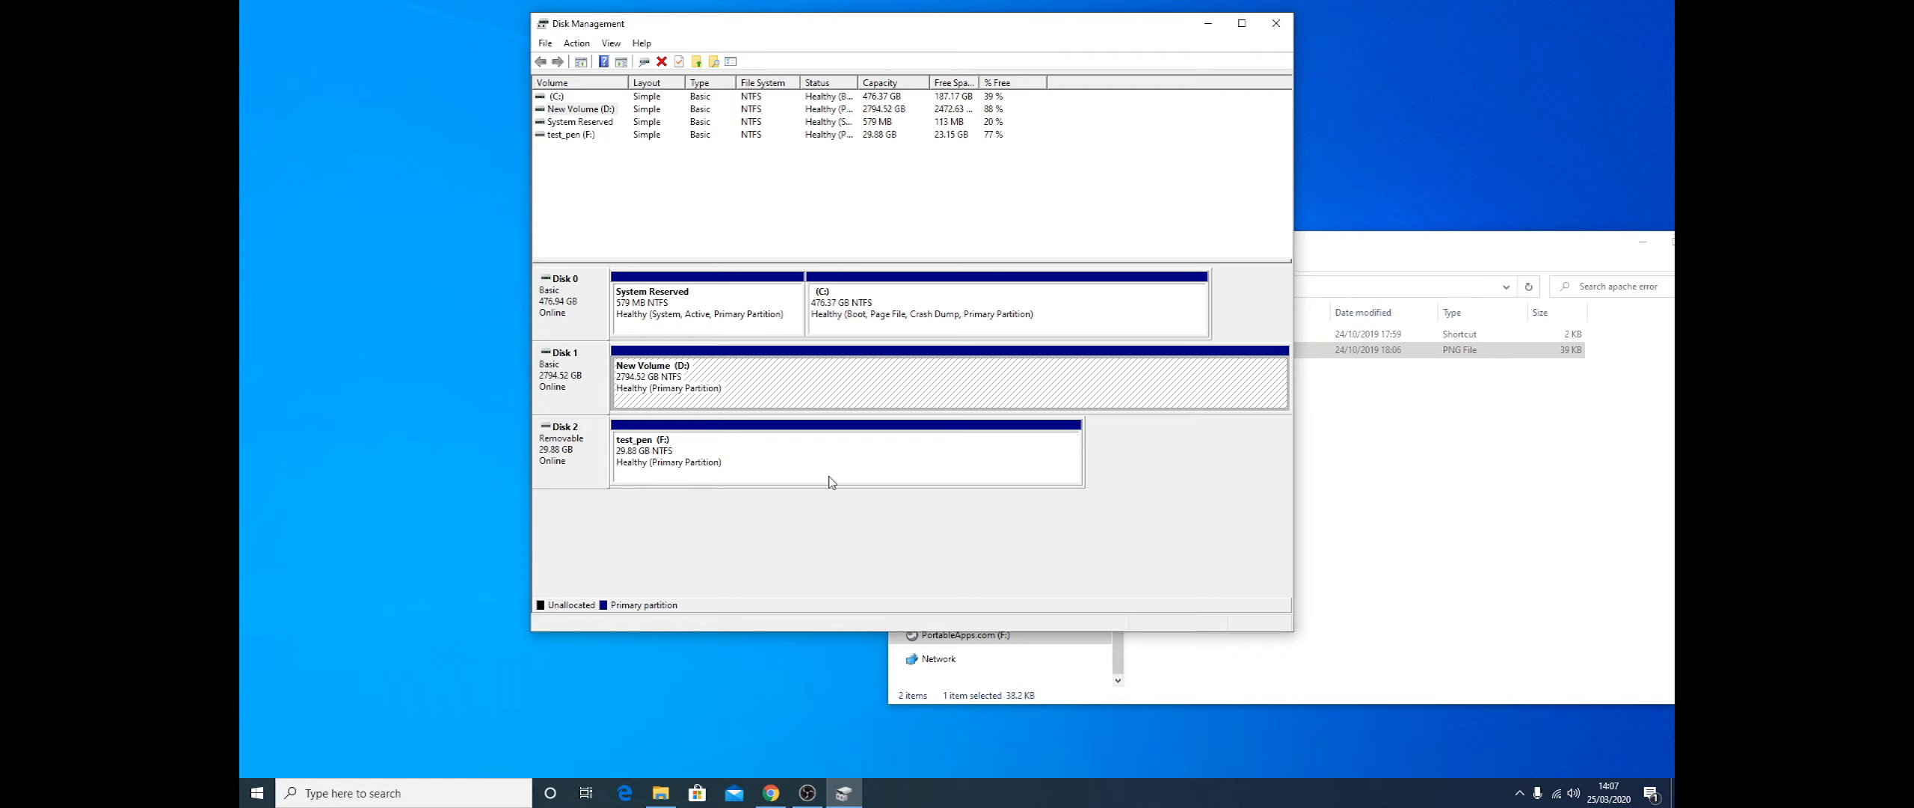
Change the drive letter of the removable test_pen volume to E and accept the warning
left_click(733, 476)
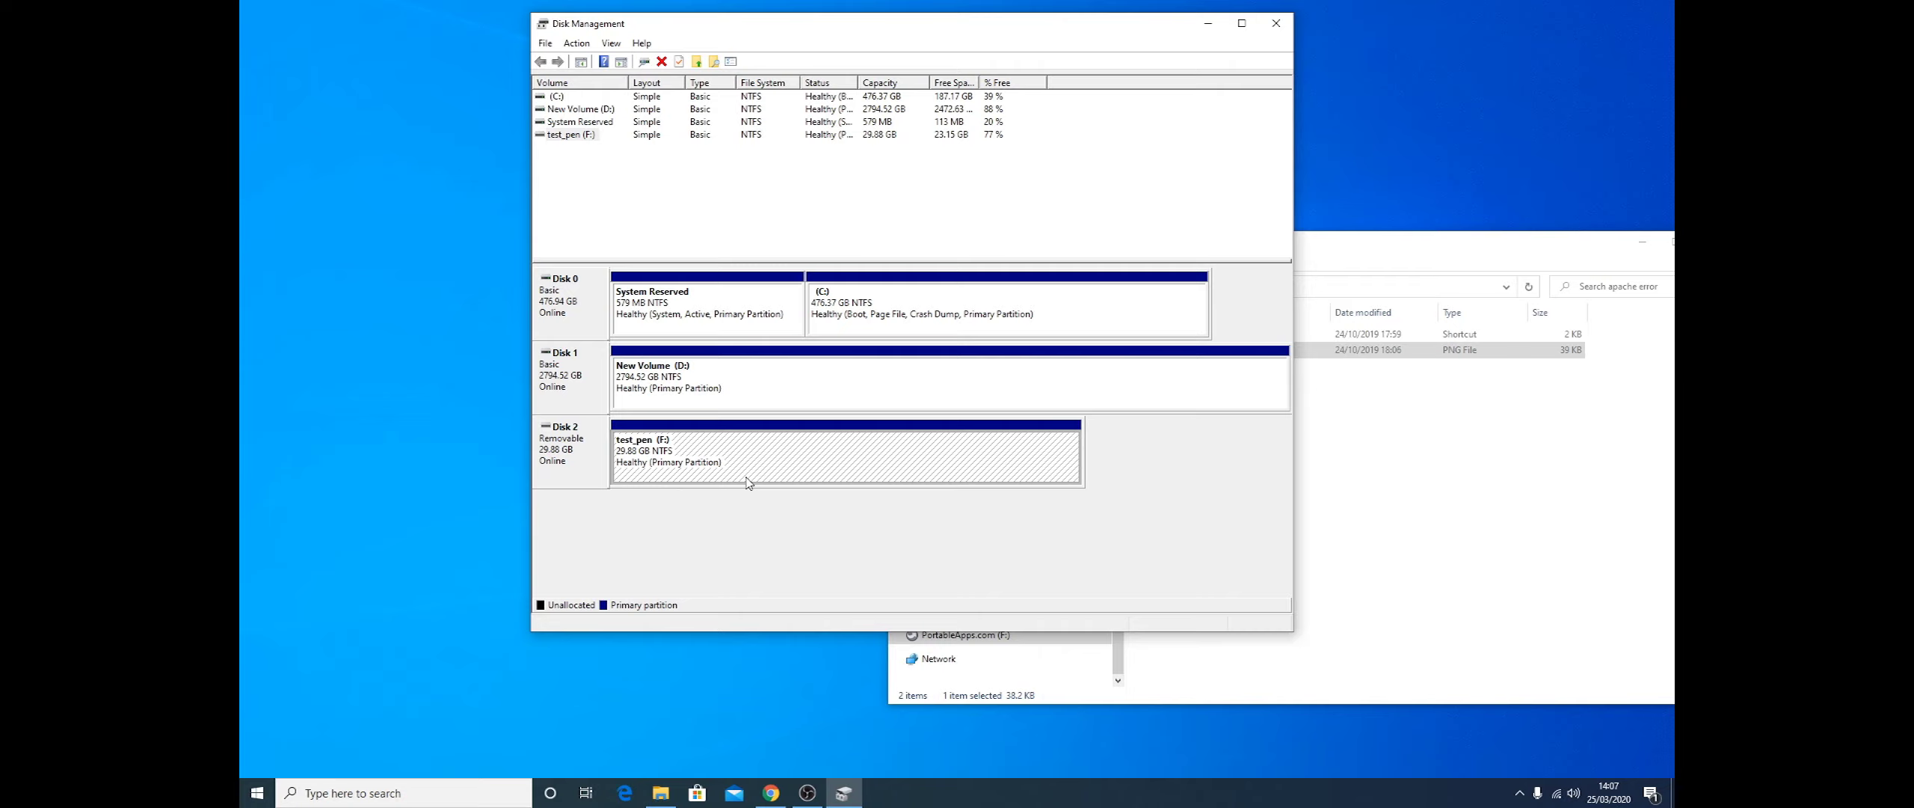
right_click(746, 474)
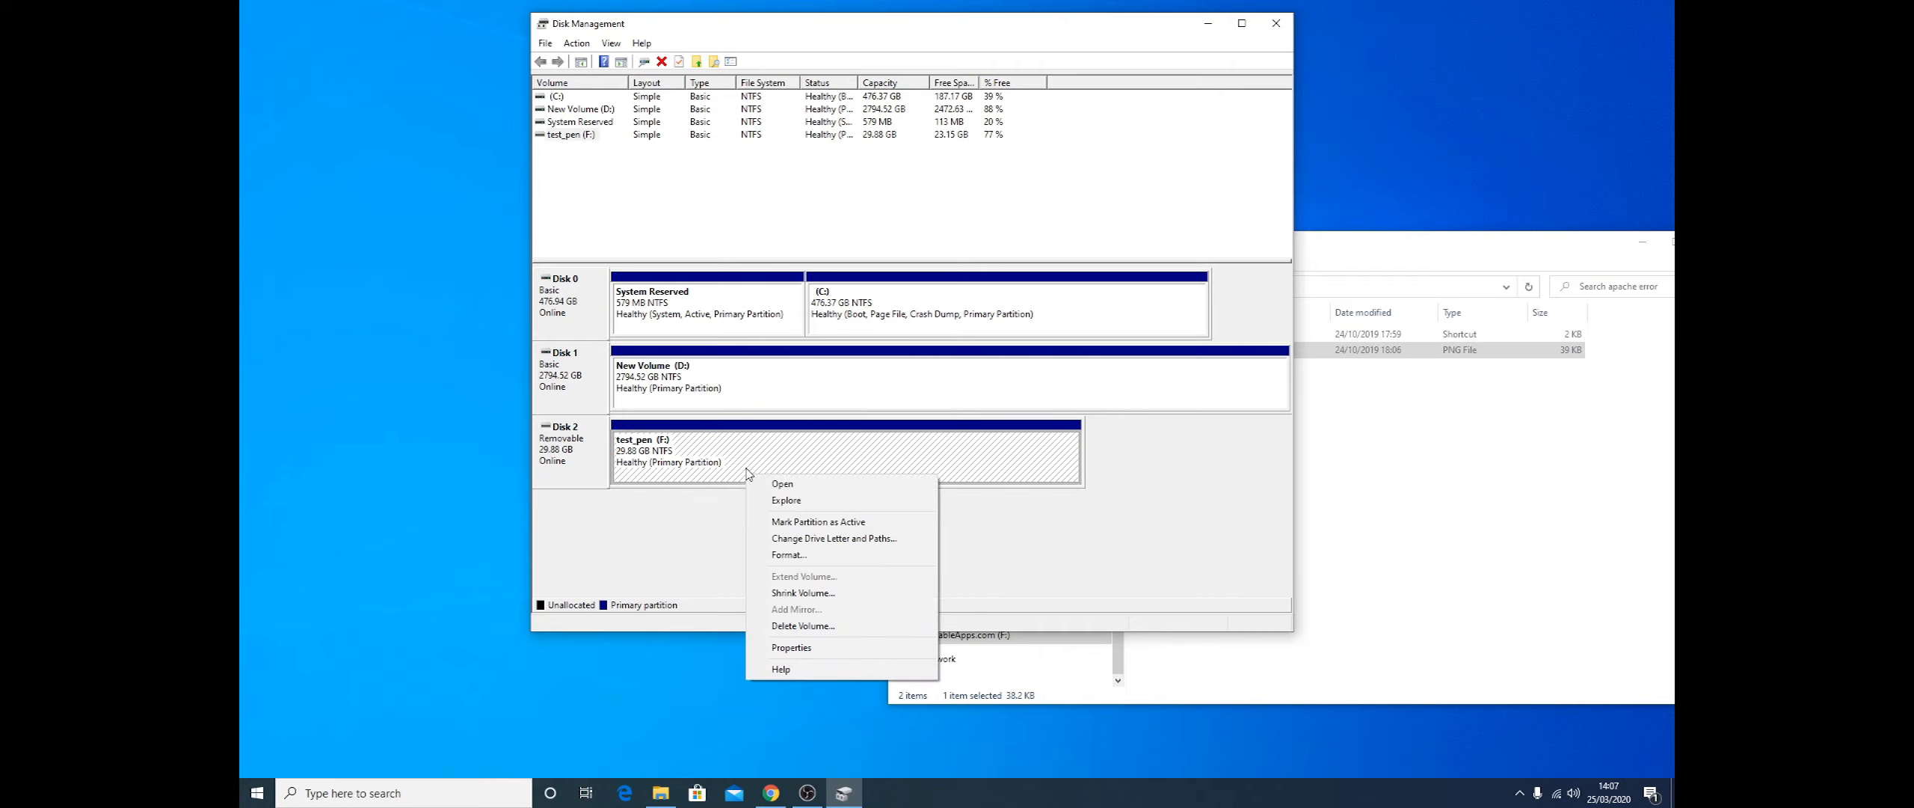
left_click(857, 539)
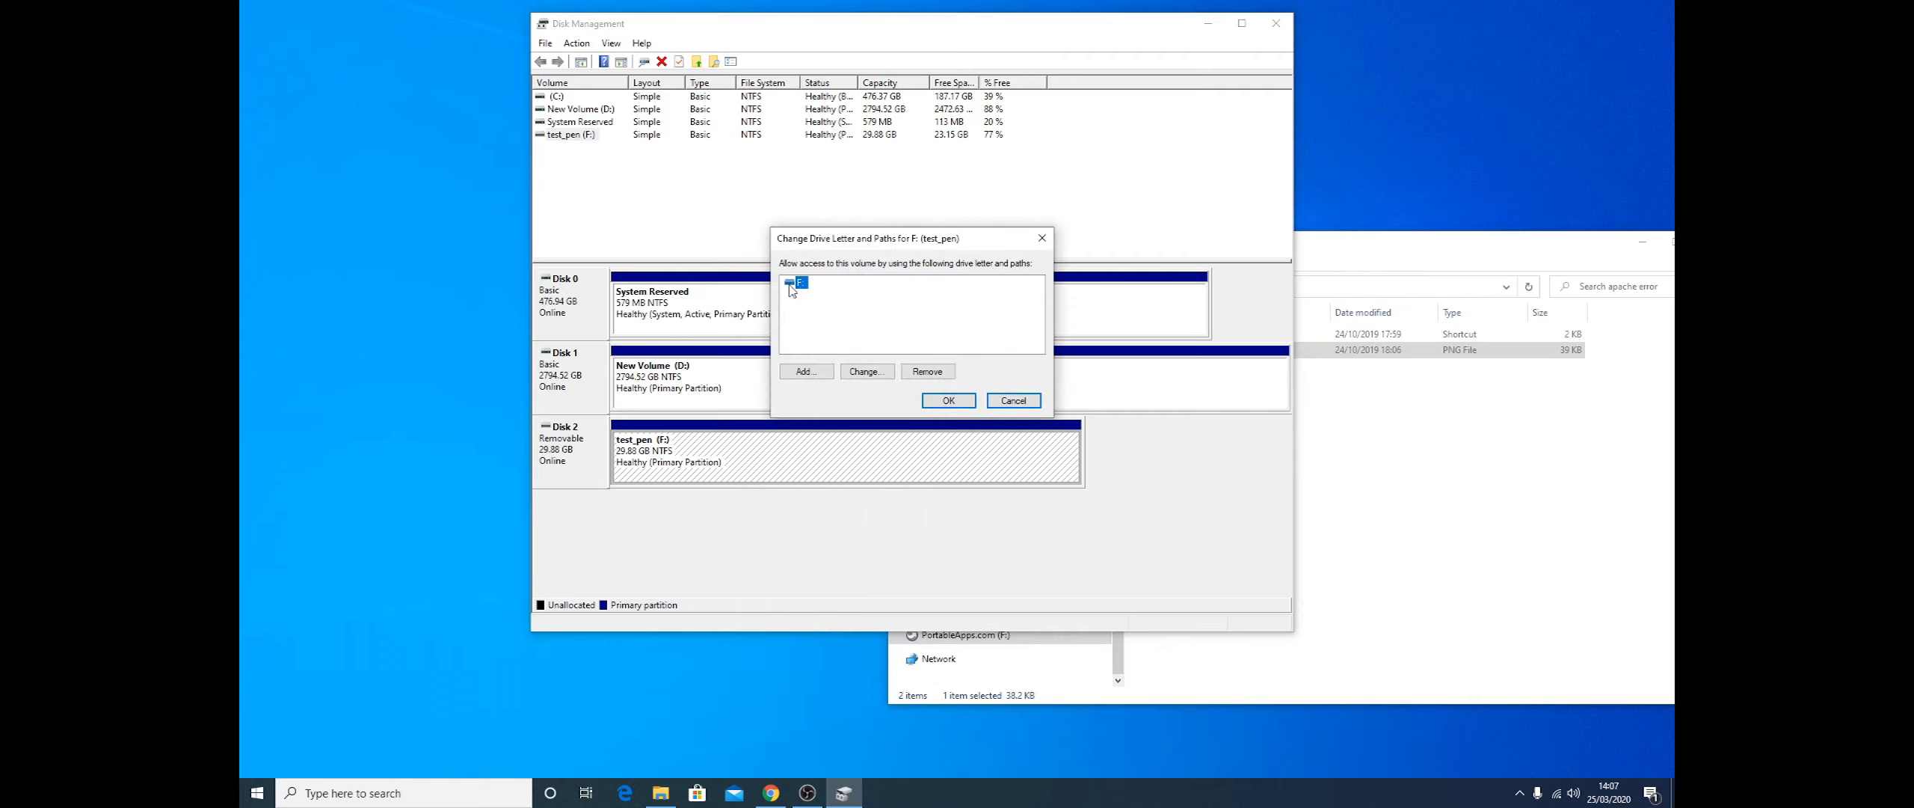
left_click(868, 372)
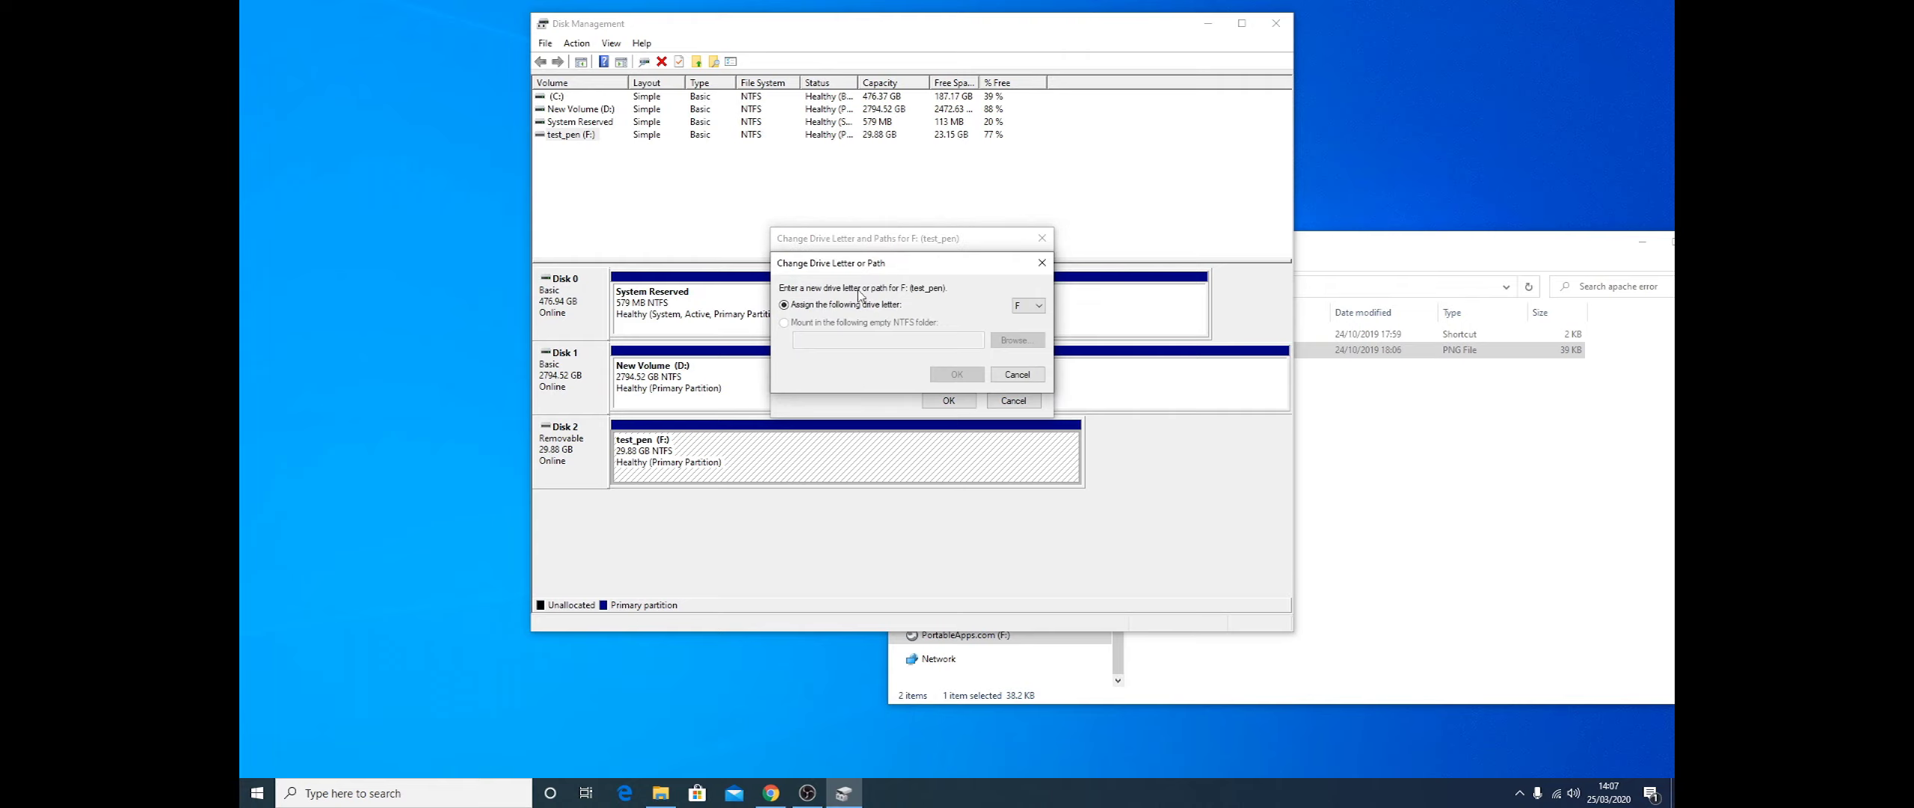
left_click(1032, 305)
left_click(1029, 341)
left_click(972, 376)
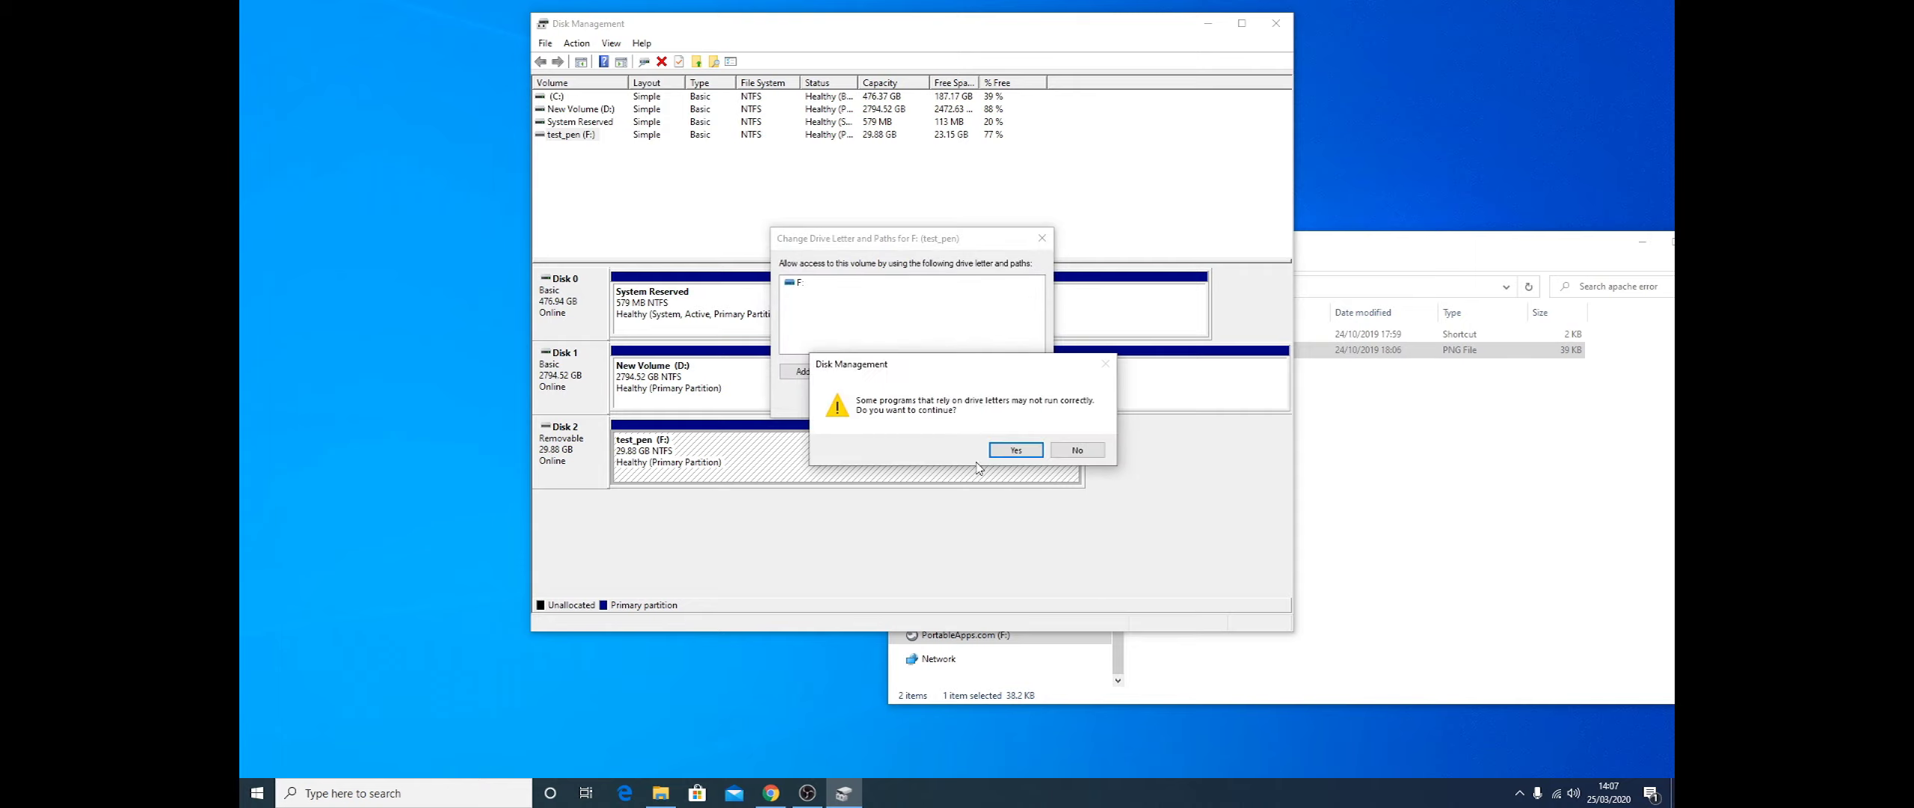
left_click(1017, 450)
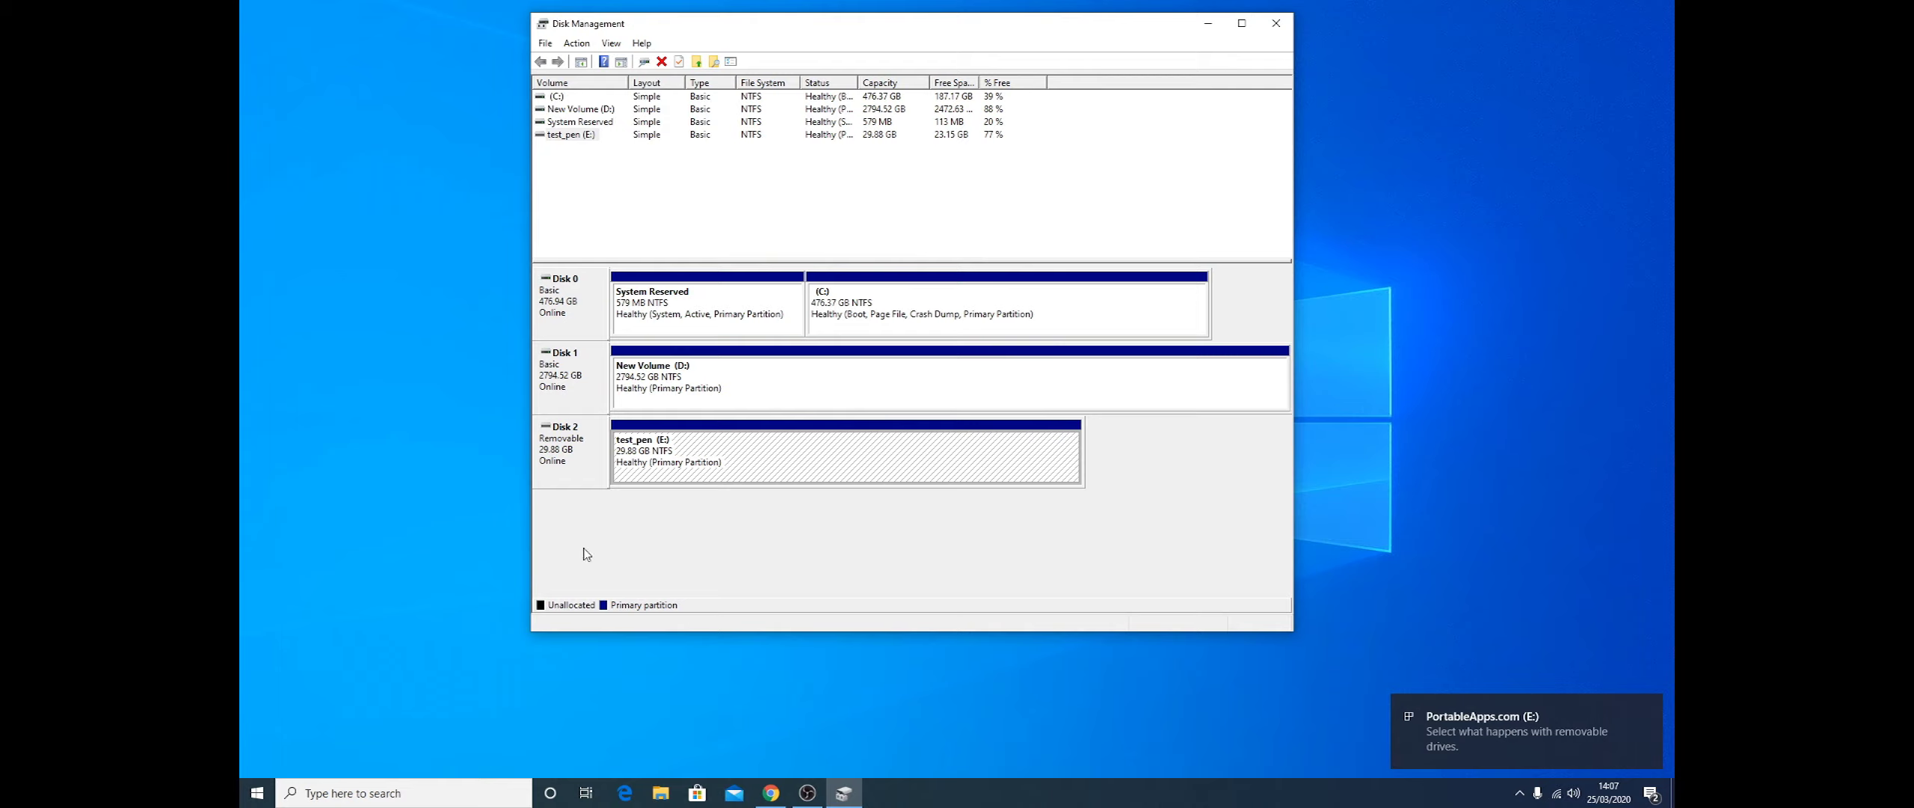
Open the PortableApps.com (E:) drive in File Explorer and launch its Start application
left_click(835, 725)
left_click(676, 799)
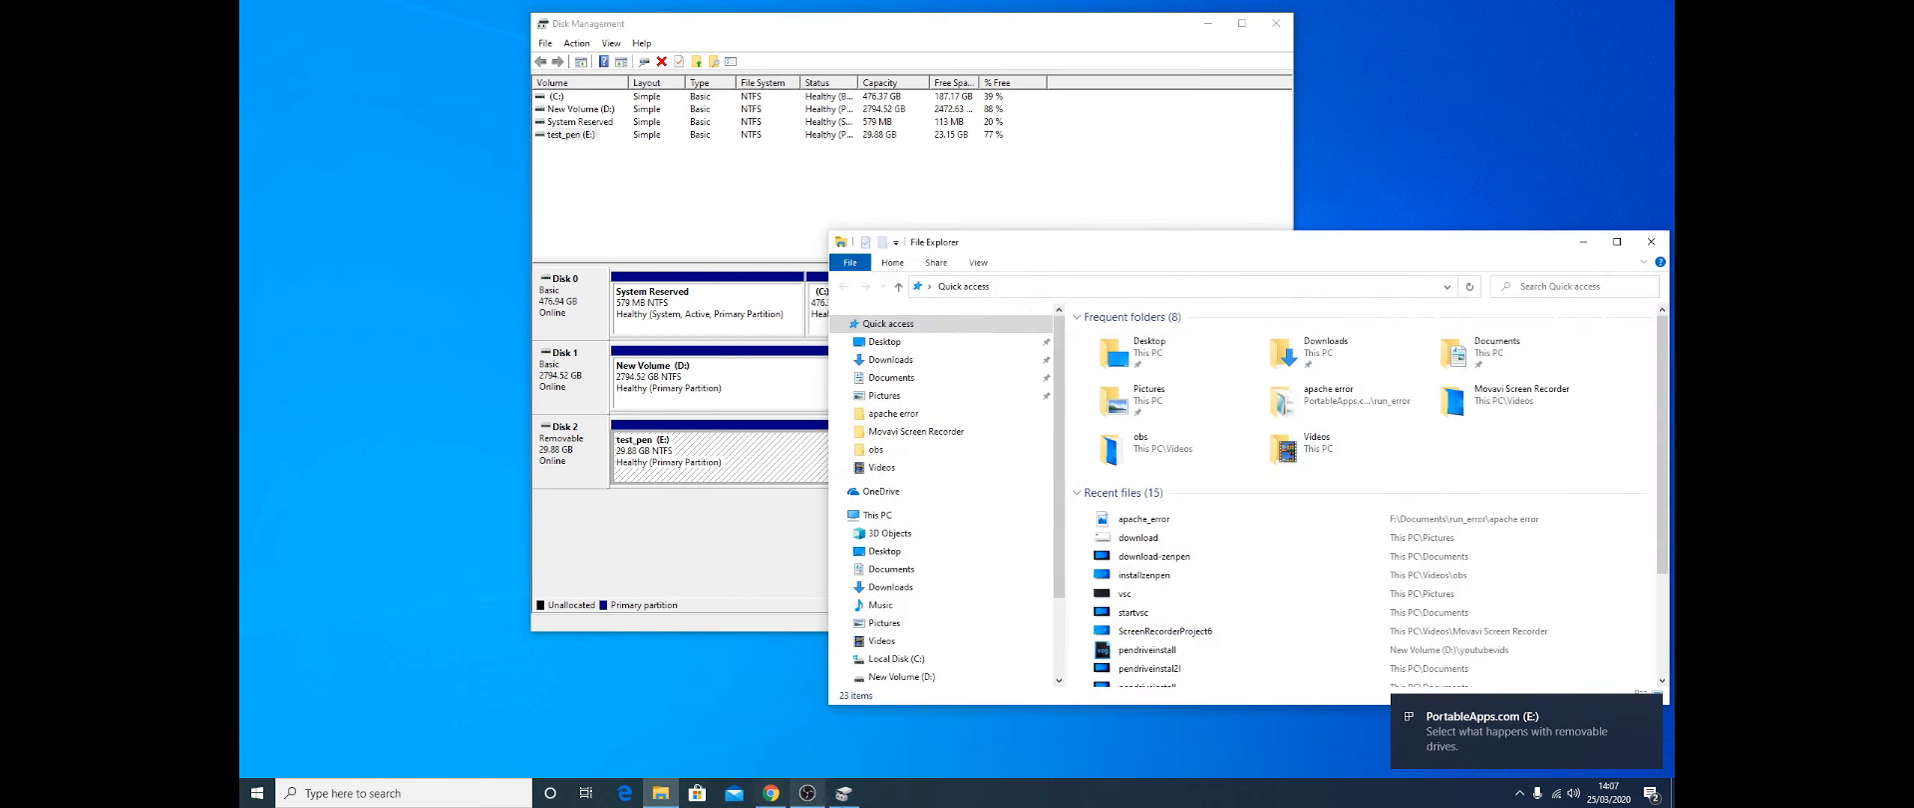
left_click_drag(1107, 247, 833, 137)
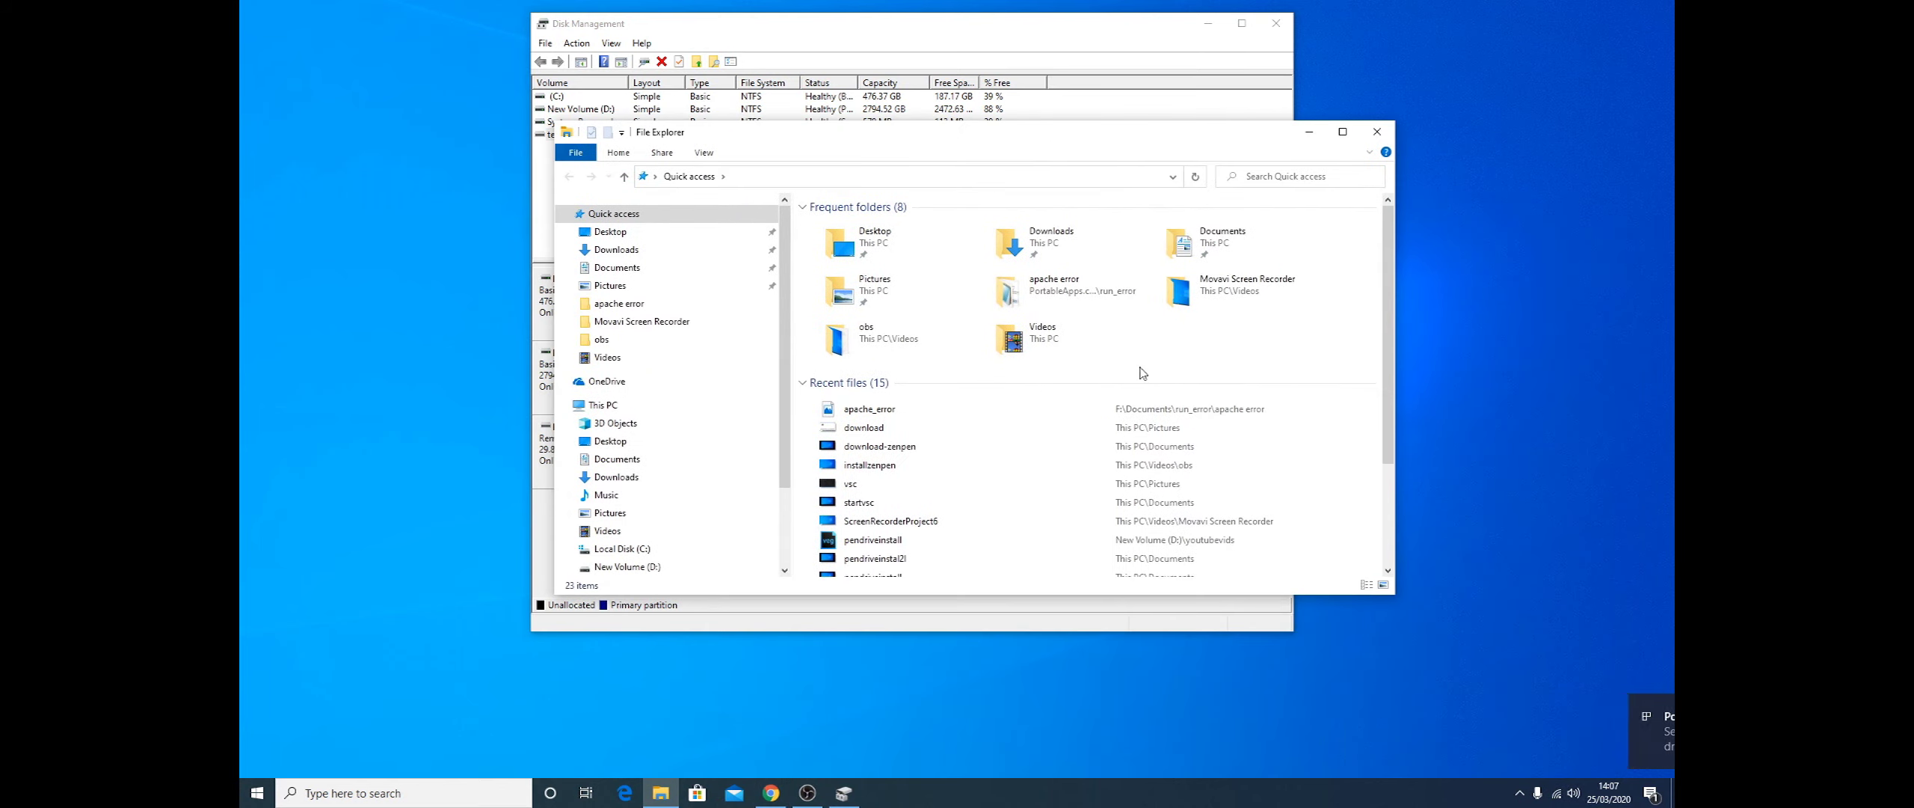
scroll(718, 516, "down", 1)
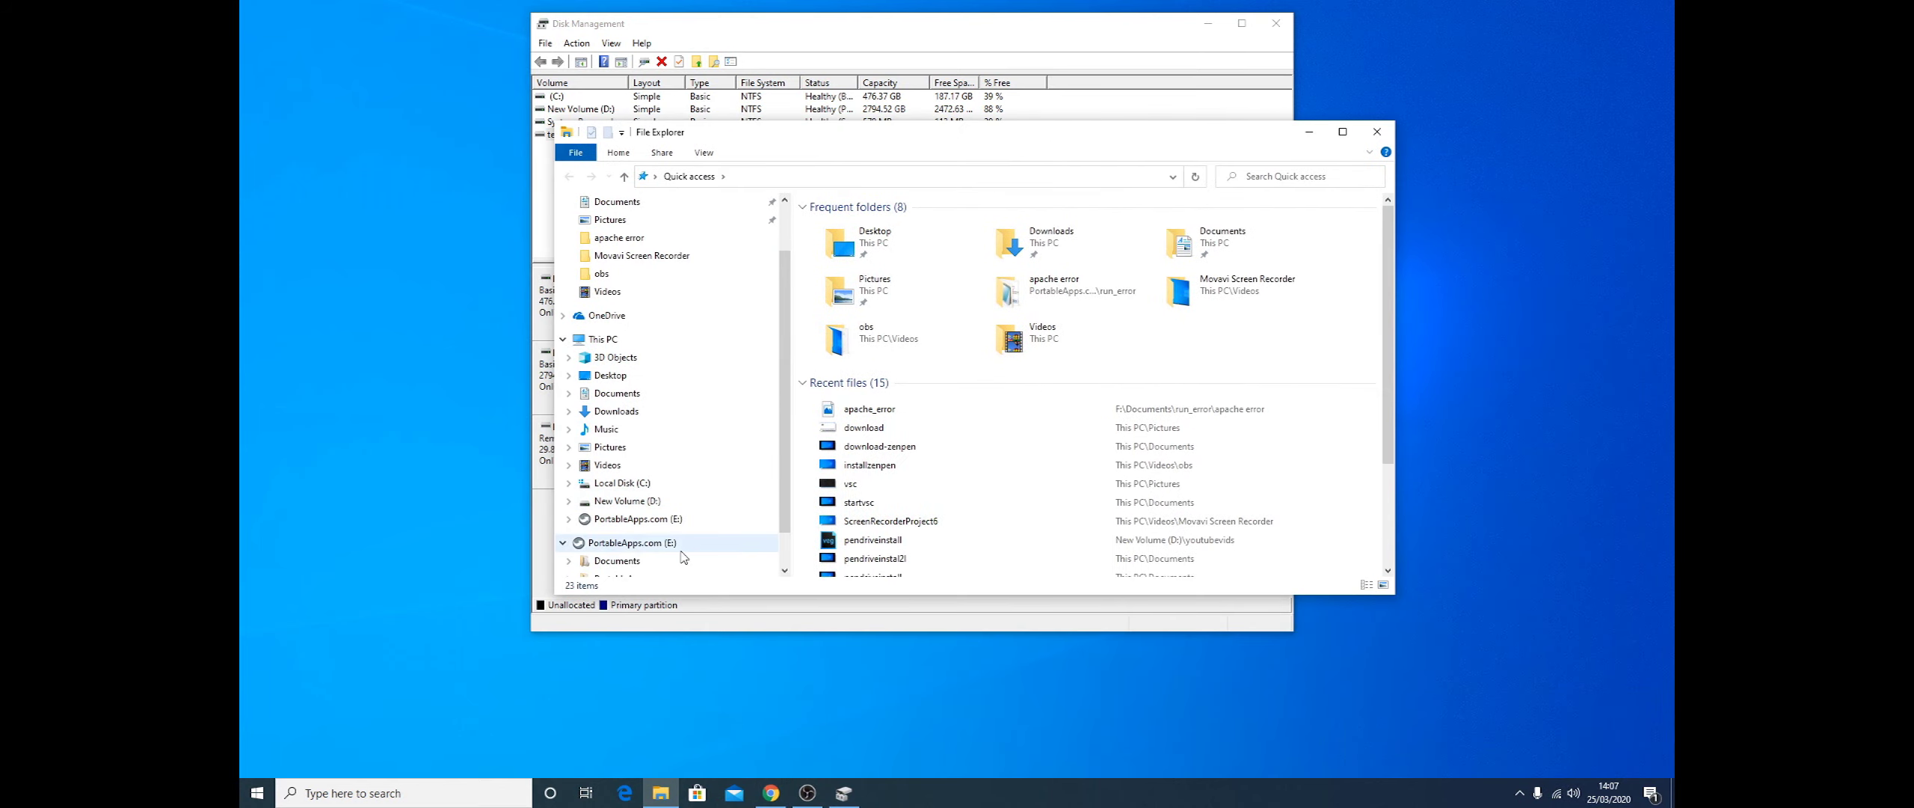
left_click(639, 519)
double_click(830, 291)
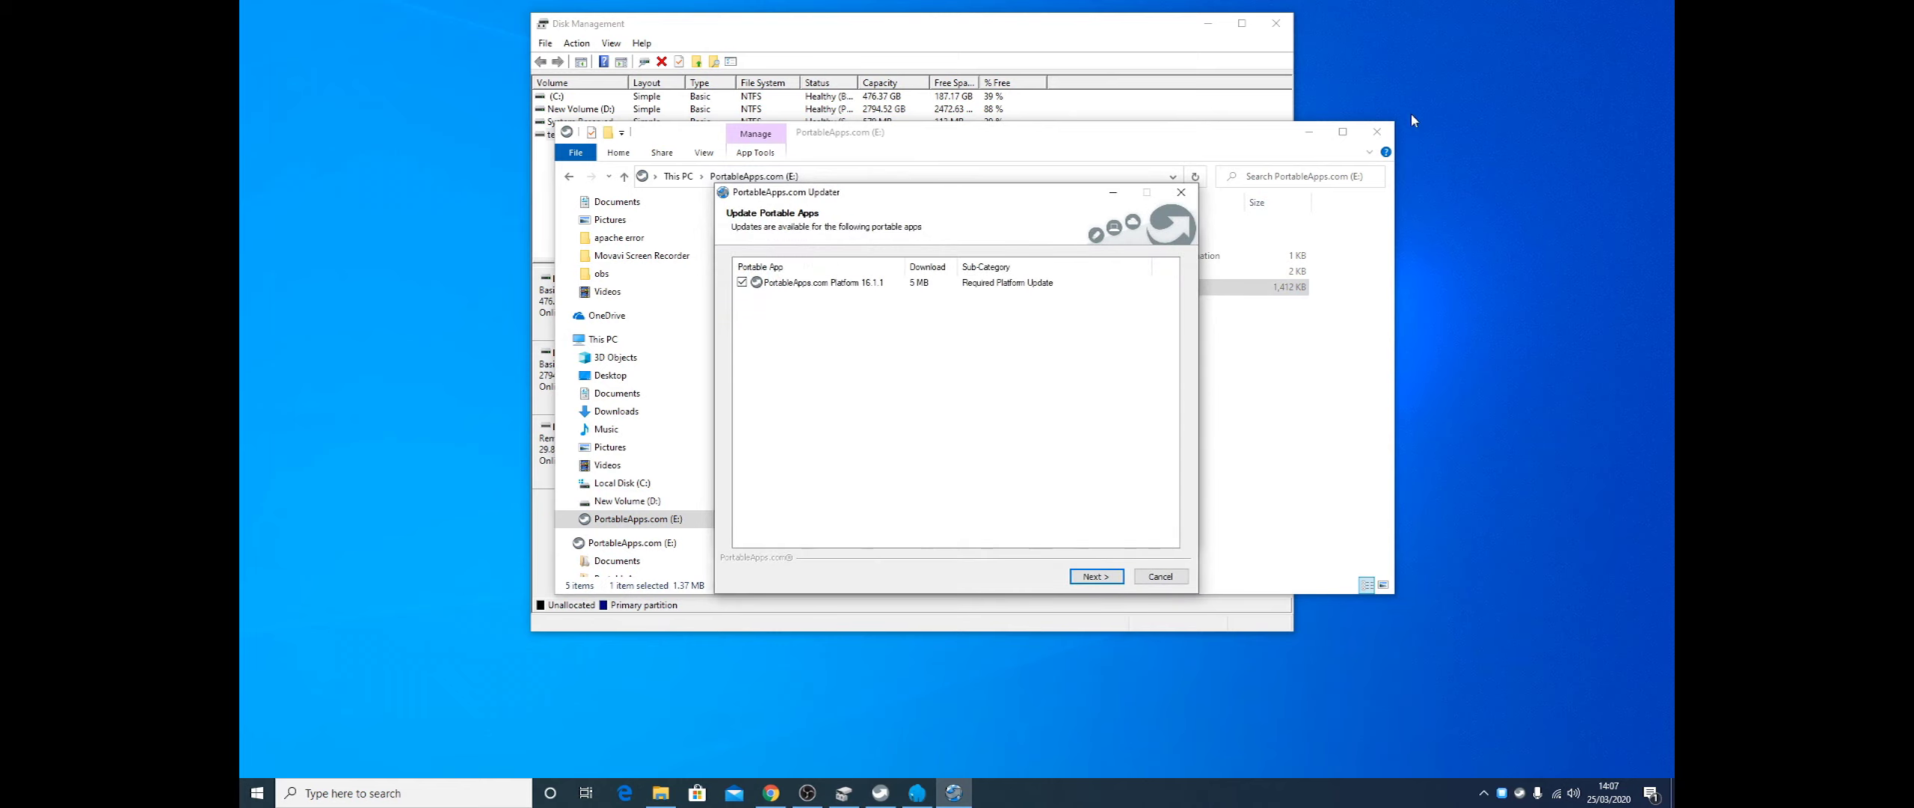
Close the File Explorer and Disk Management windows and move the PortableApps.com Updater aside to uncover Laragon
left_click(1382, 132)
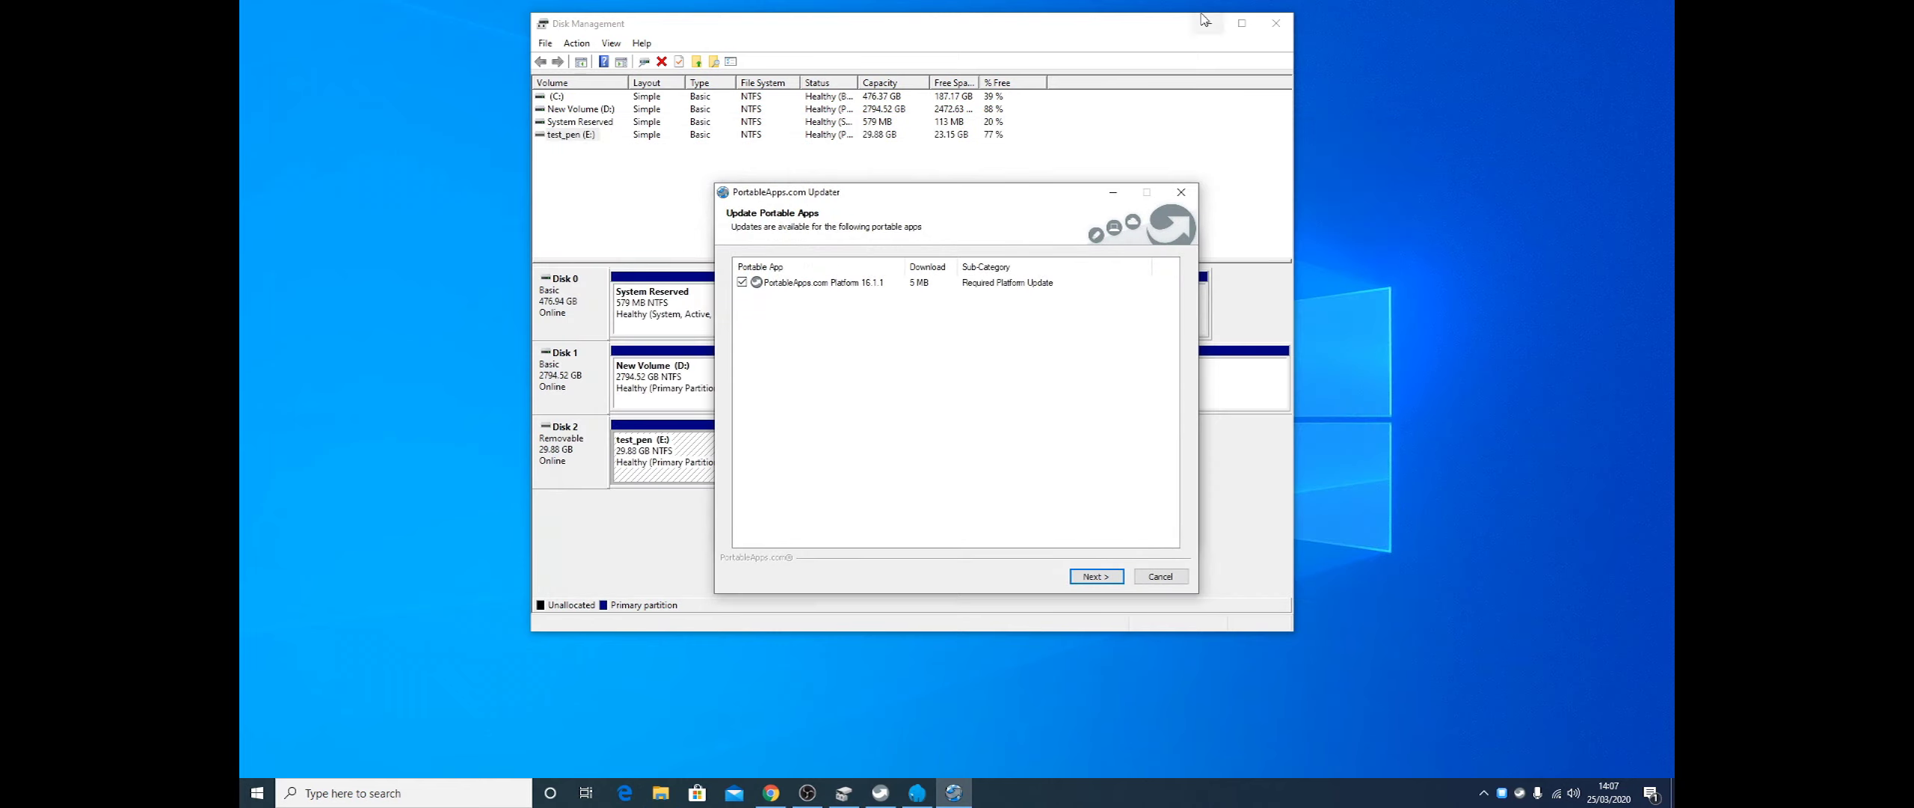
left_click(1275, 23)
left_click_drag(1002, 196, 570, 296)
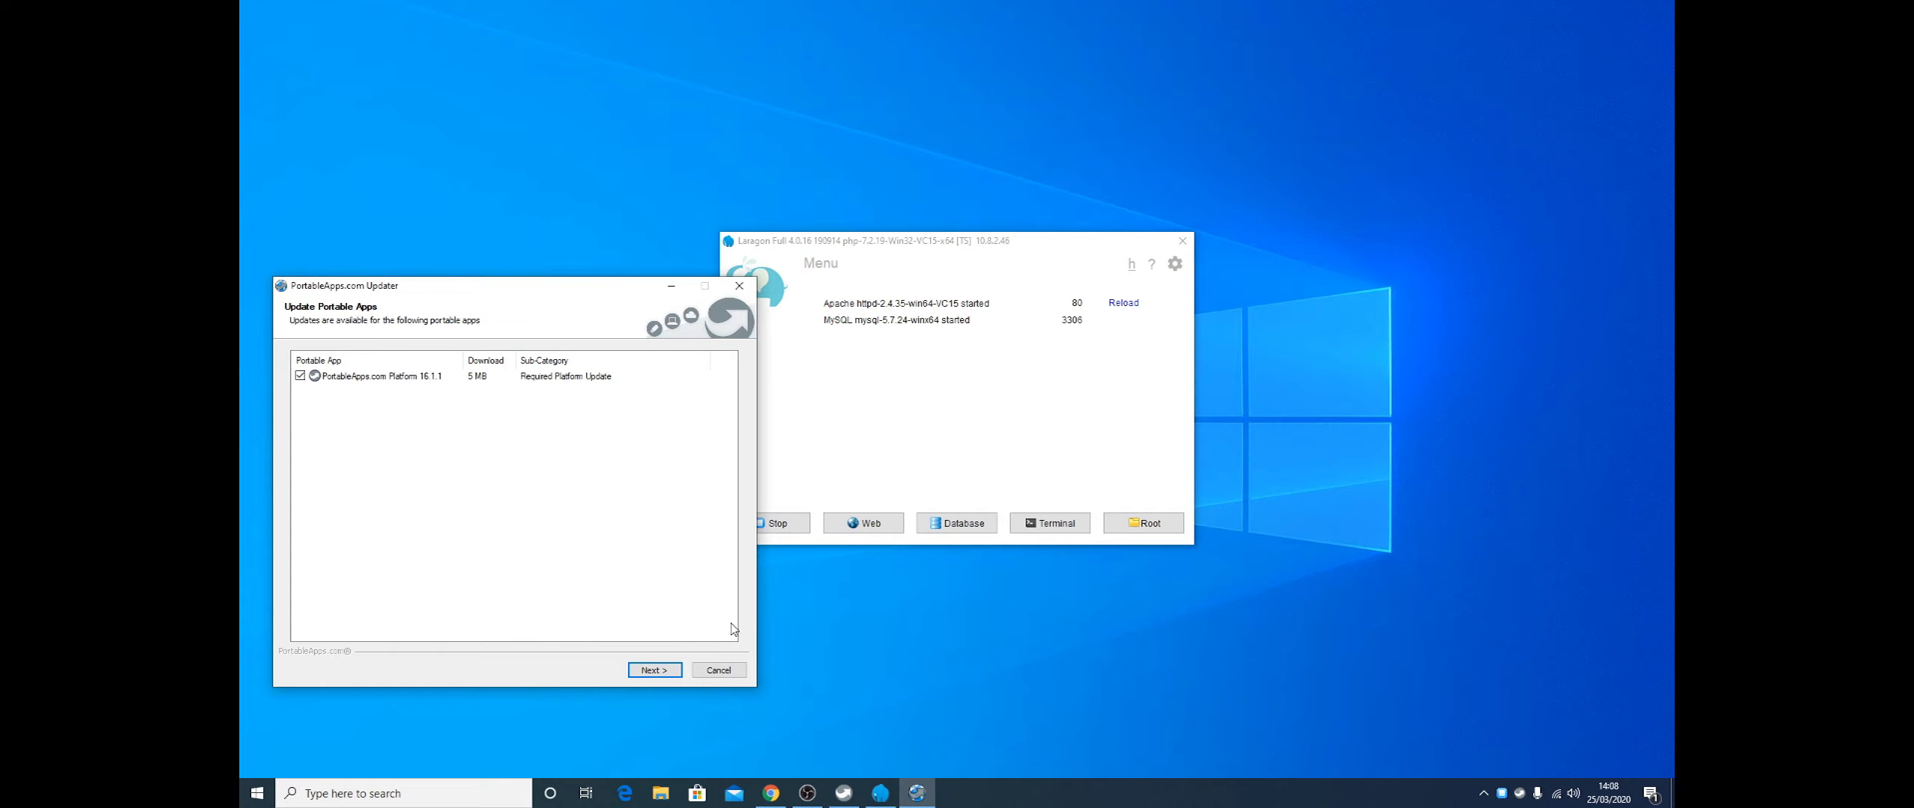
Browse in File Explorer to the Documents\run_error\apache error folder on the PortableApps.com (E:) drive
left_click(661, 793)
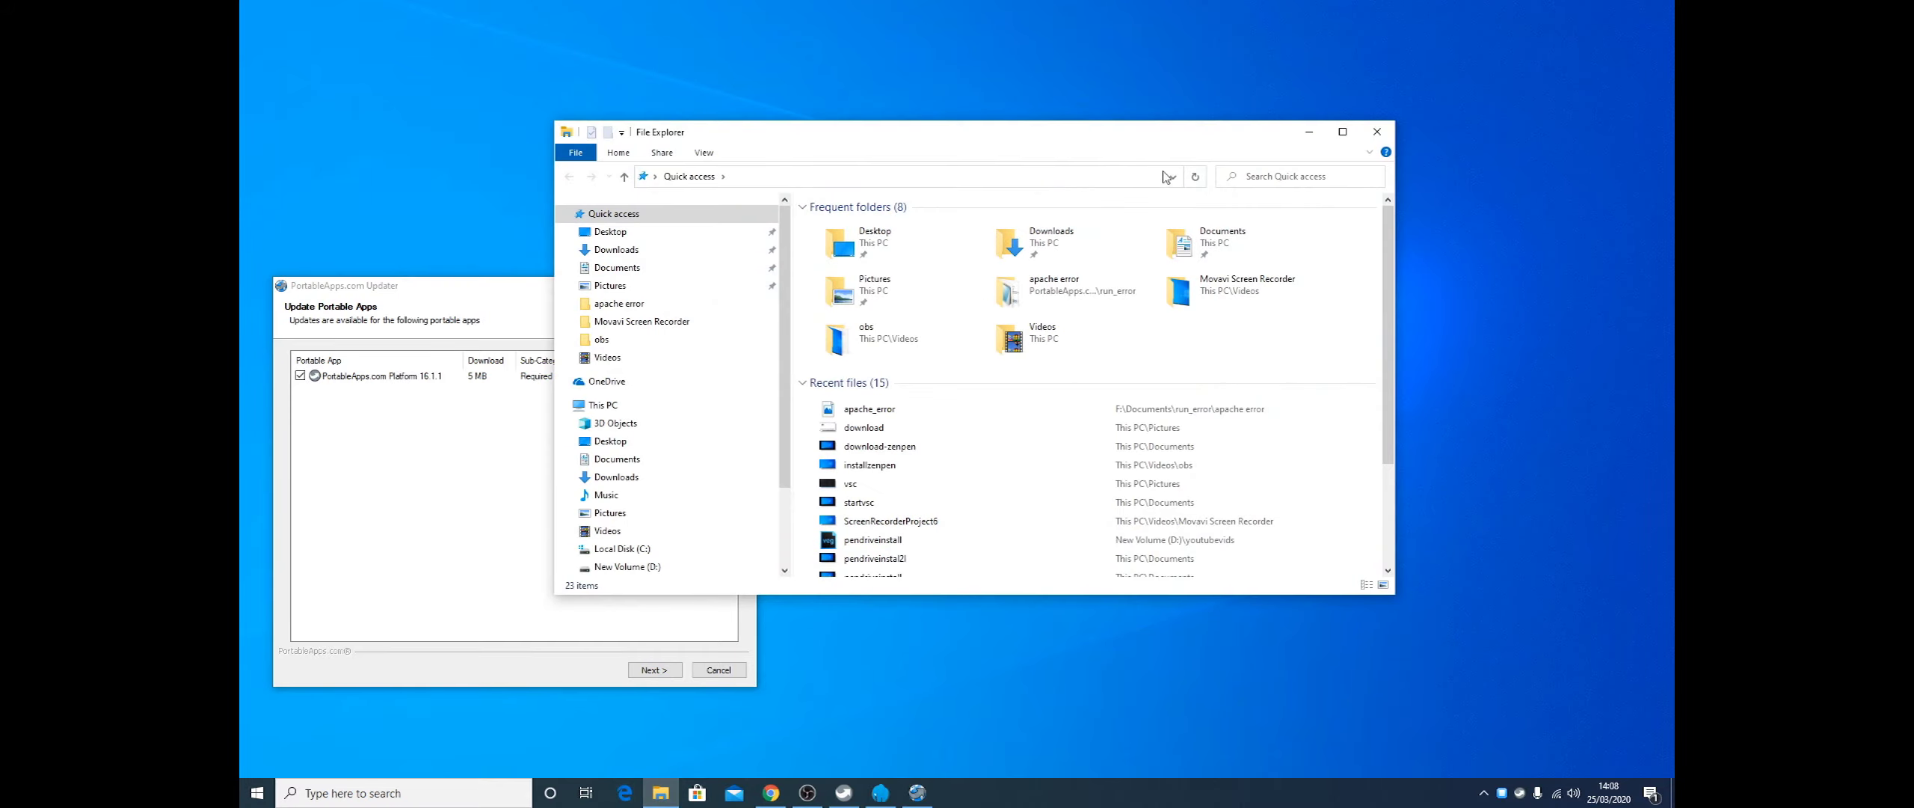
left_click_drag(1326, 212, 1305, 142)
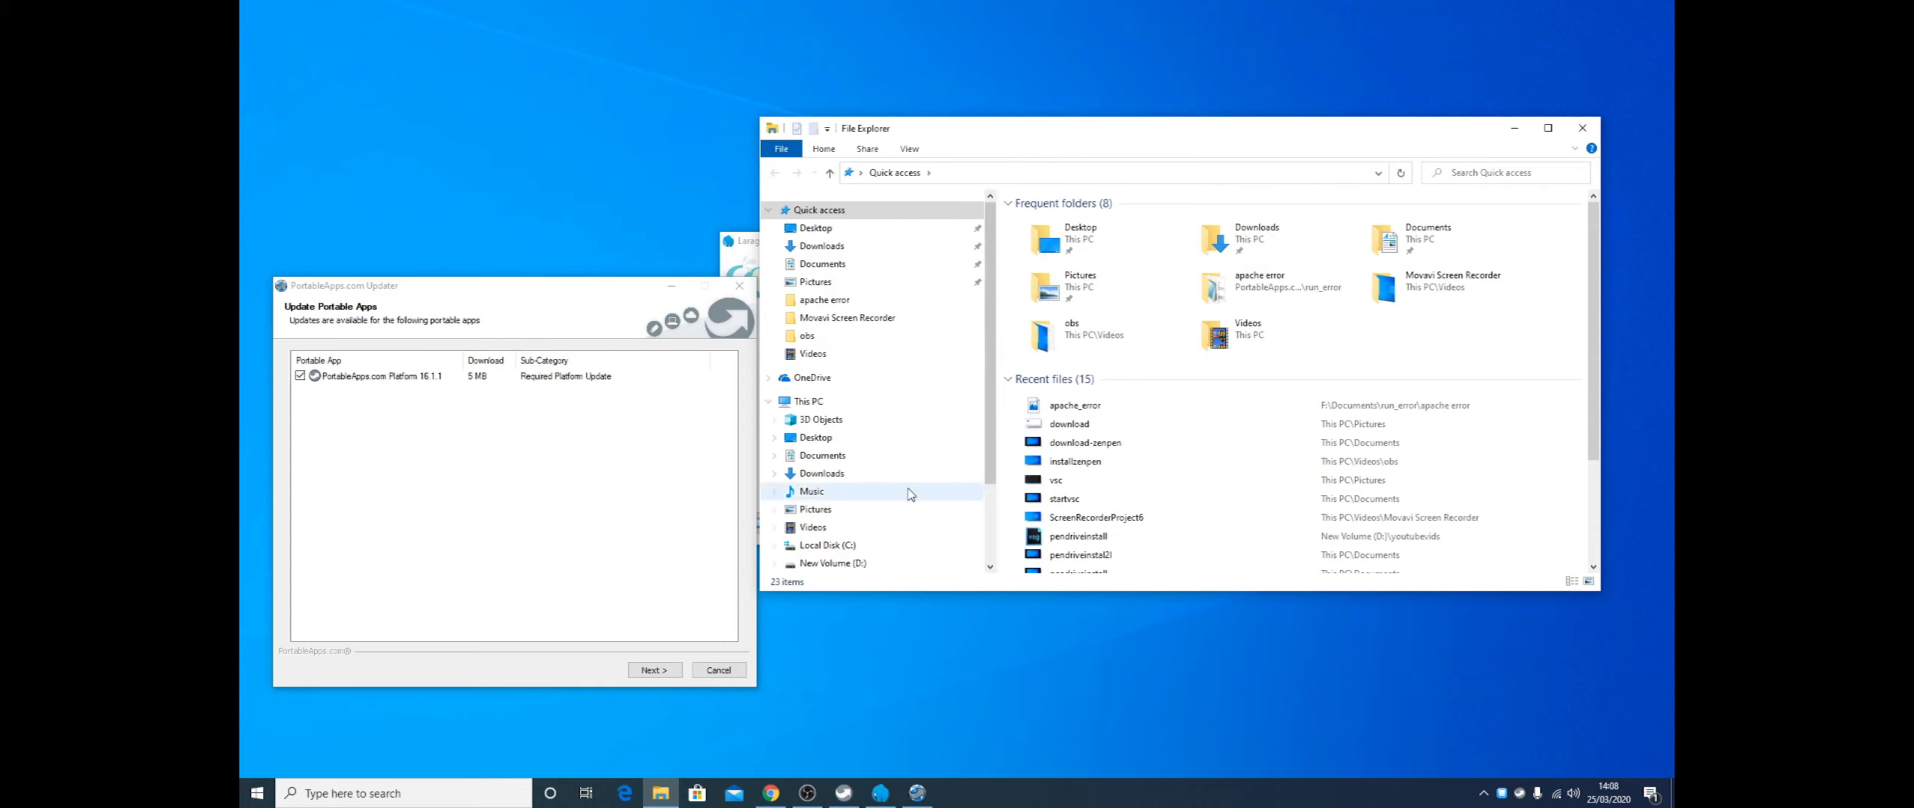
scroll(889, 516, "down", 3)
left_click(851, 485)
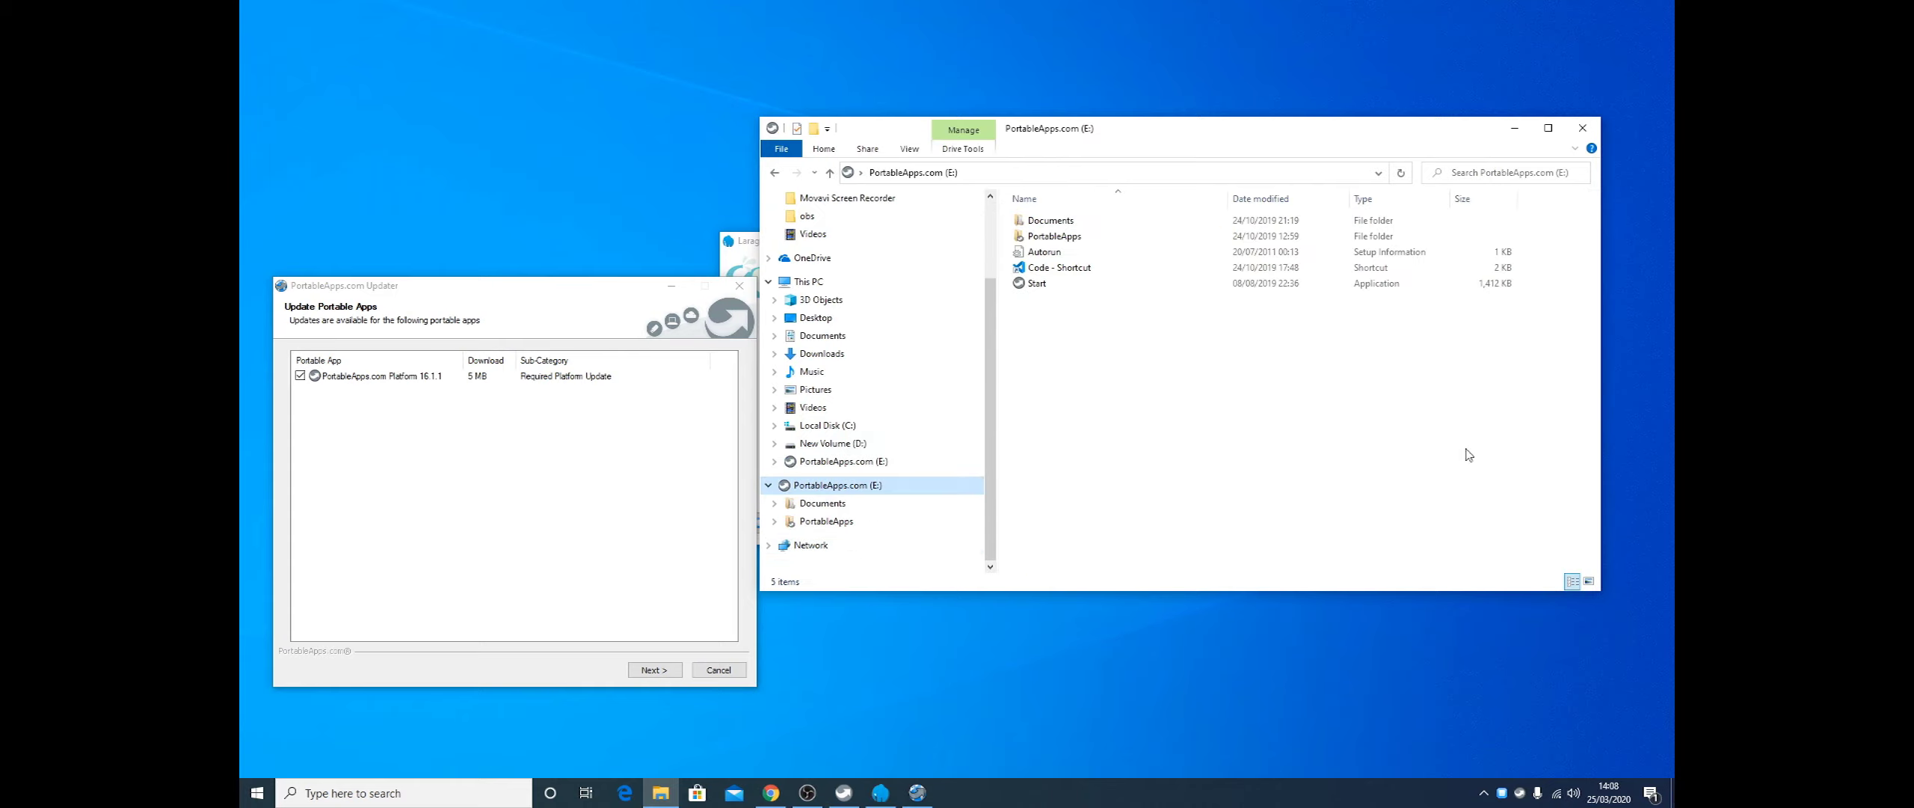
double_click(1052, 223)
double_click(1051, 251)
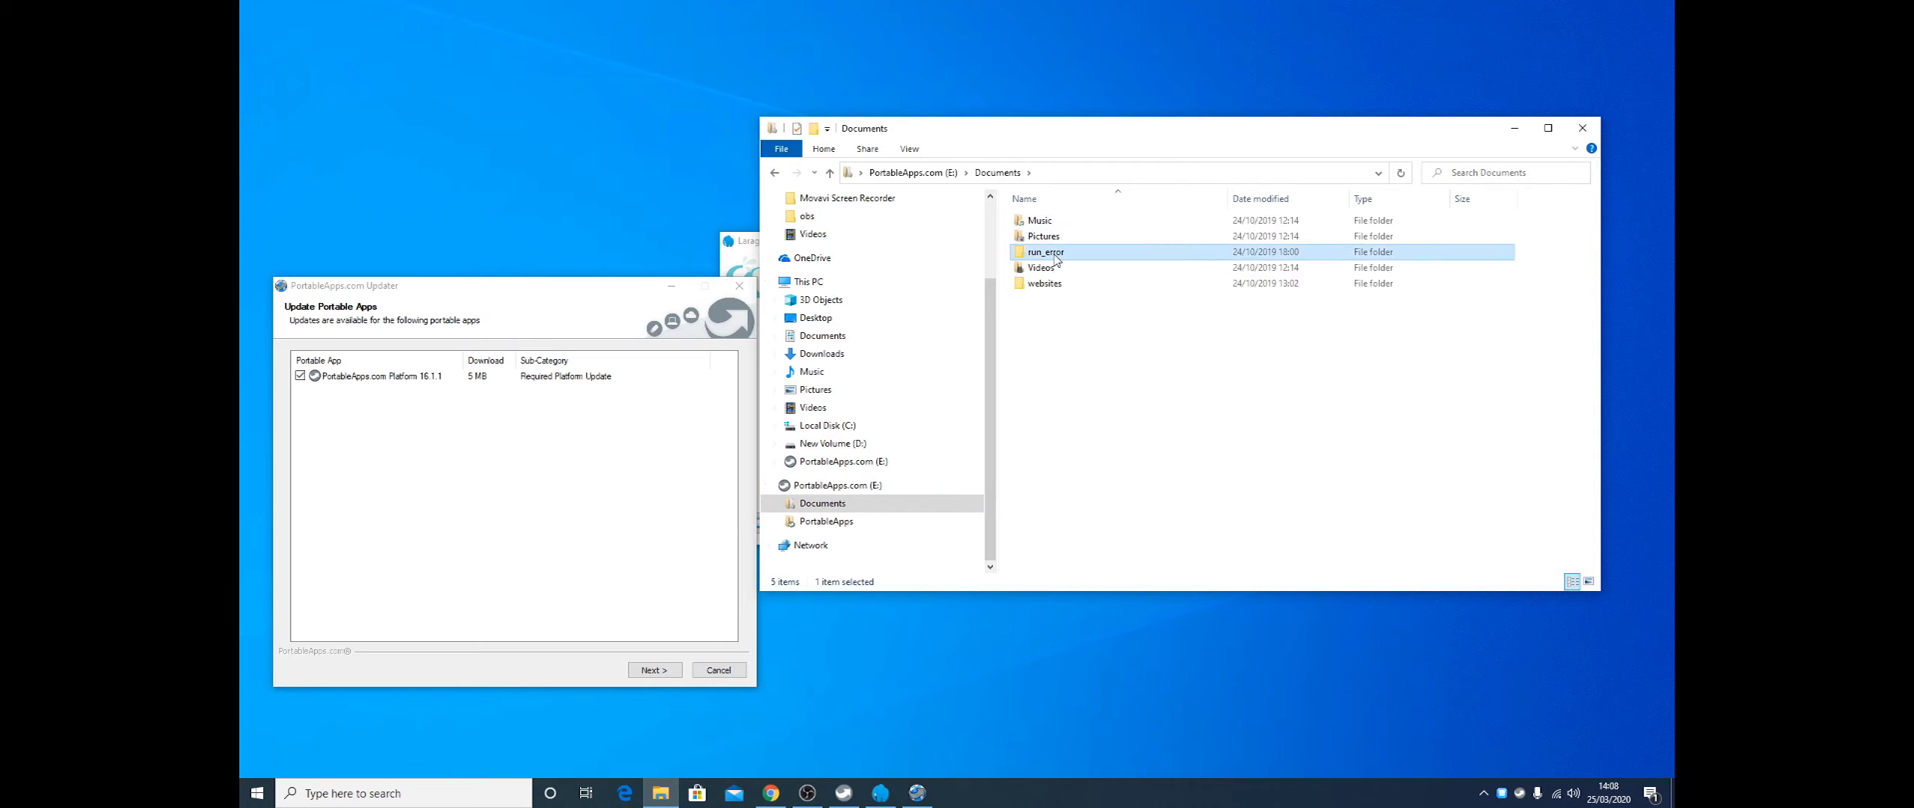
double_click(1062, 220)
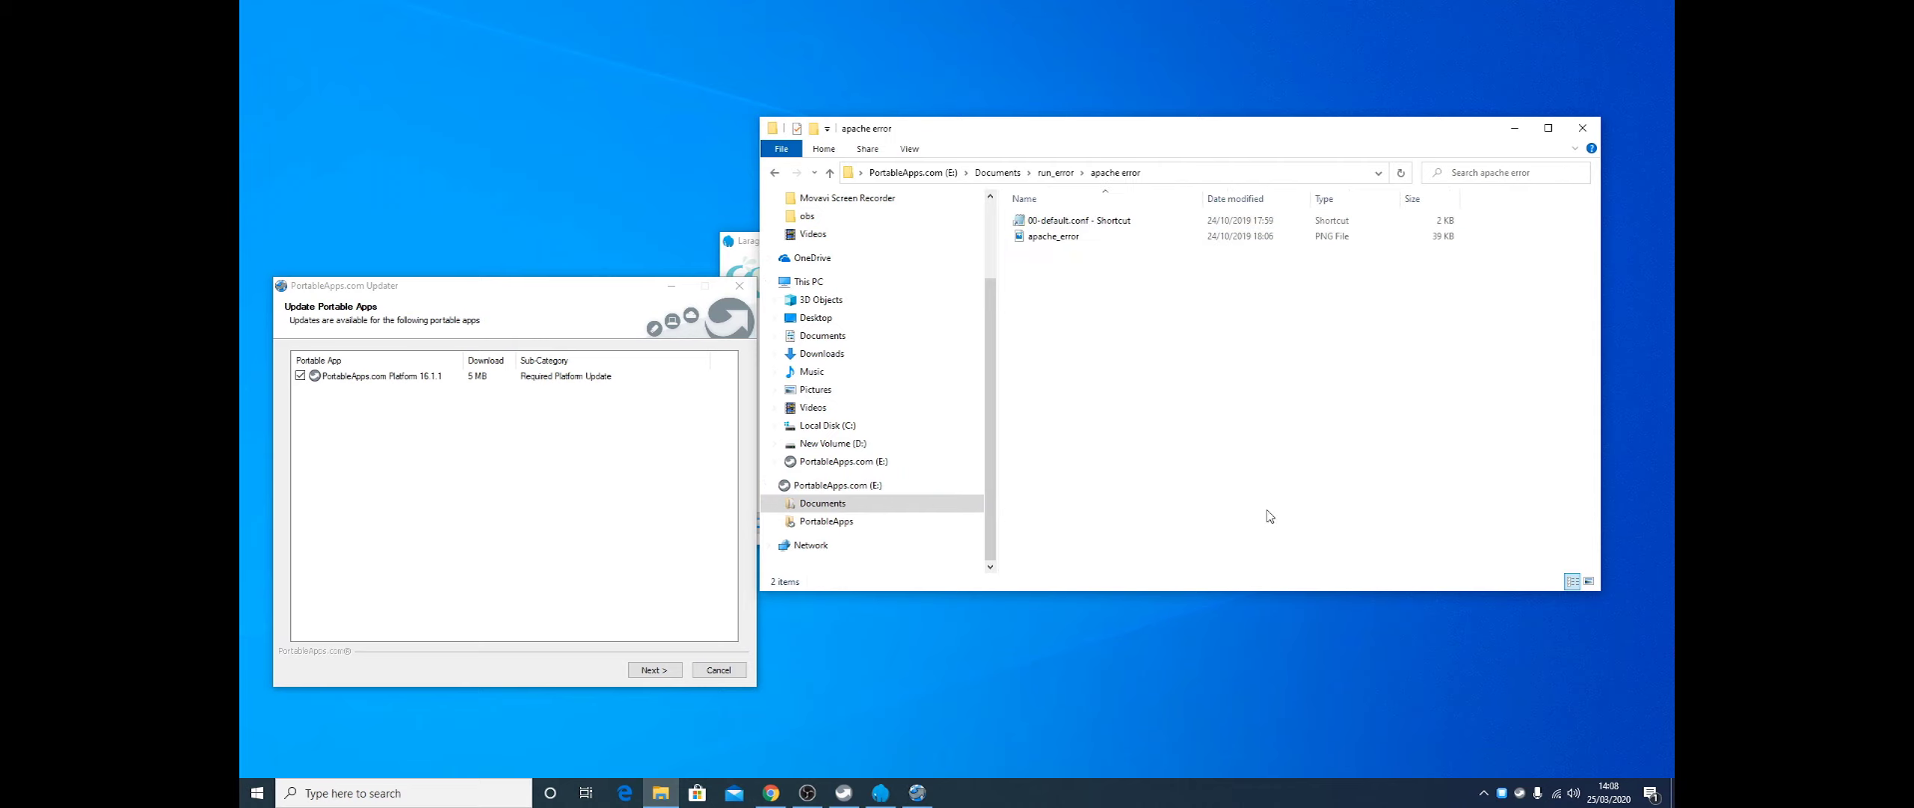
Open the properties of the 00-default.conf shortcut and examine its Start in path
right_click(1076, 224)
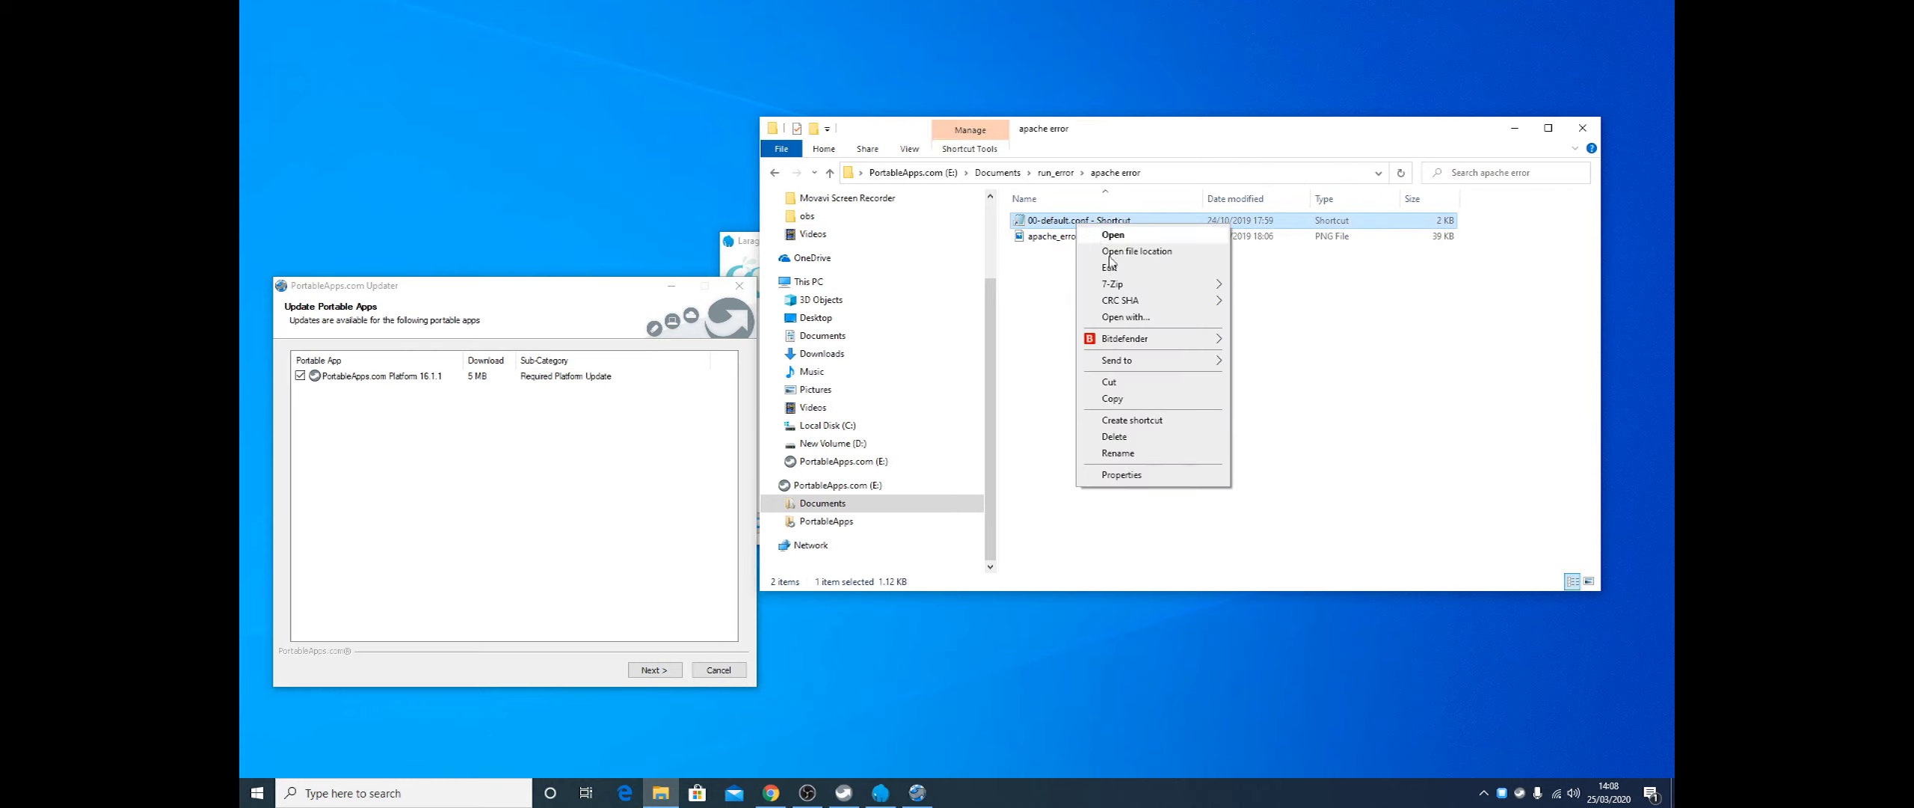
left_click(1125, 475)
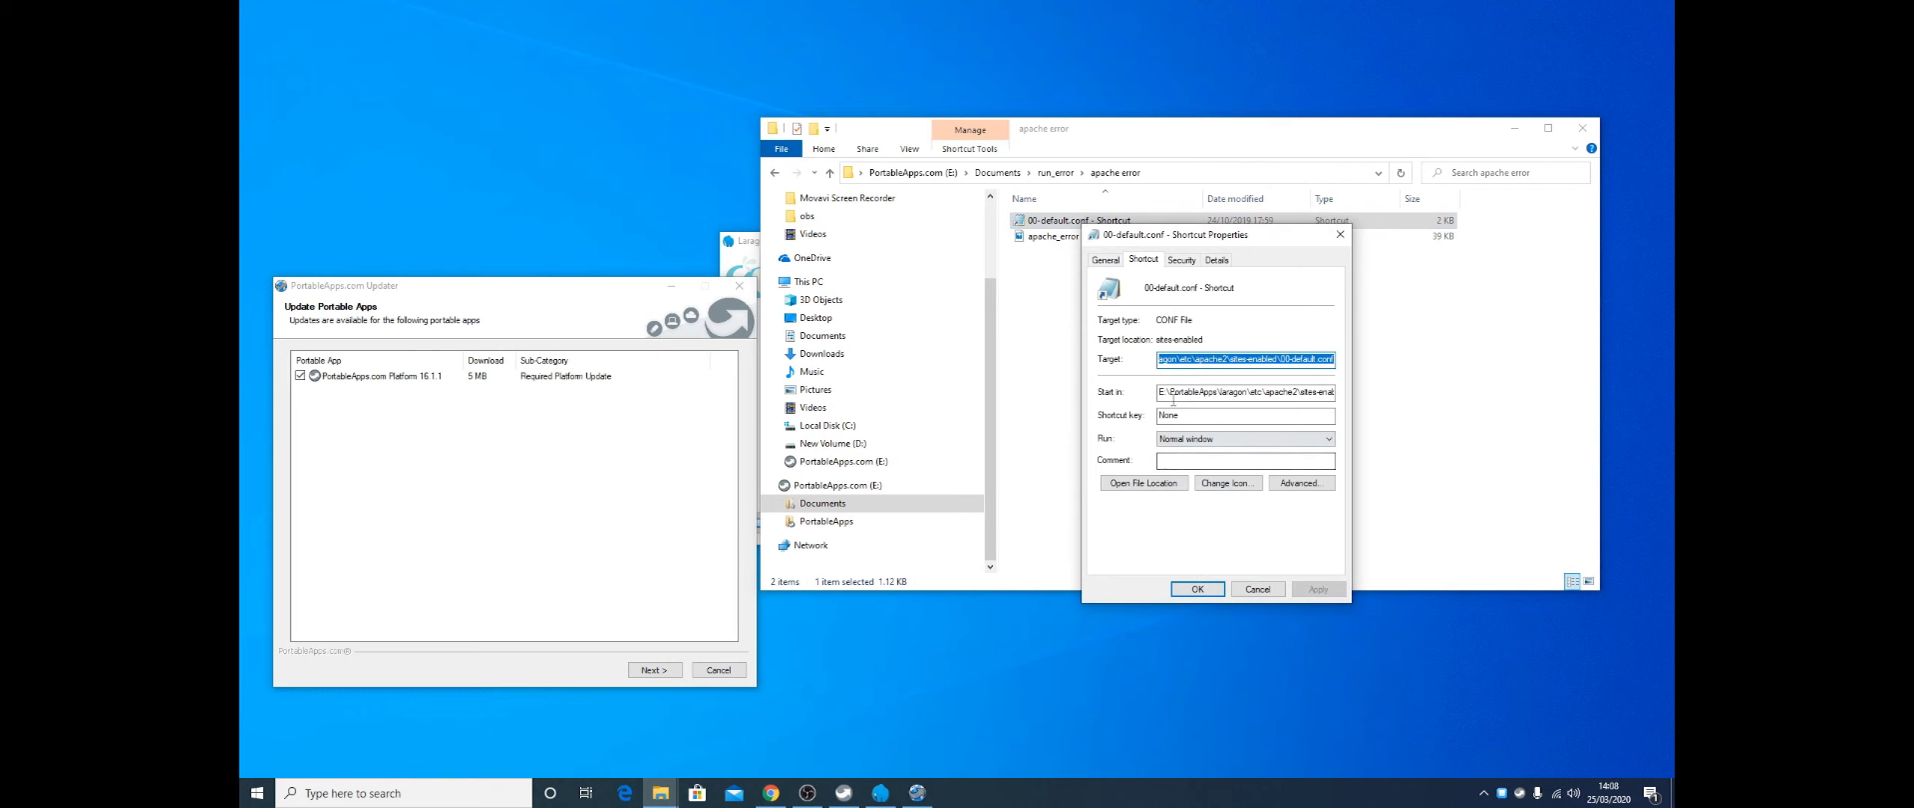
left_click_drag(1173, 395, 1365, 393)
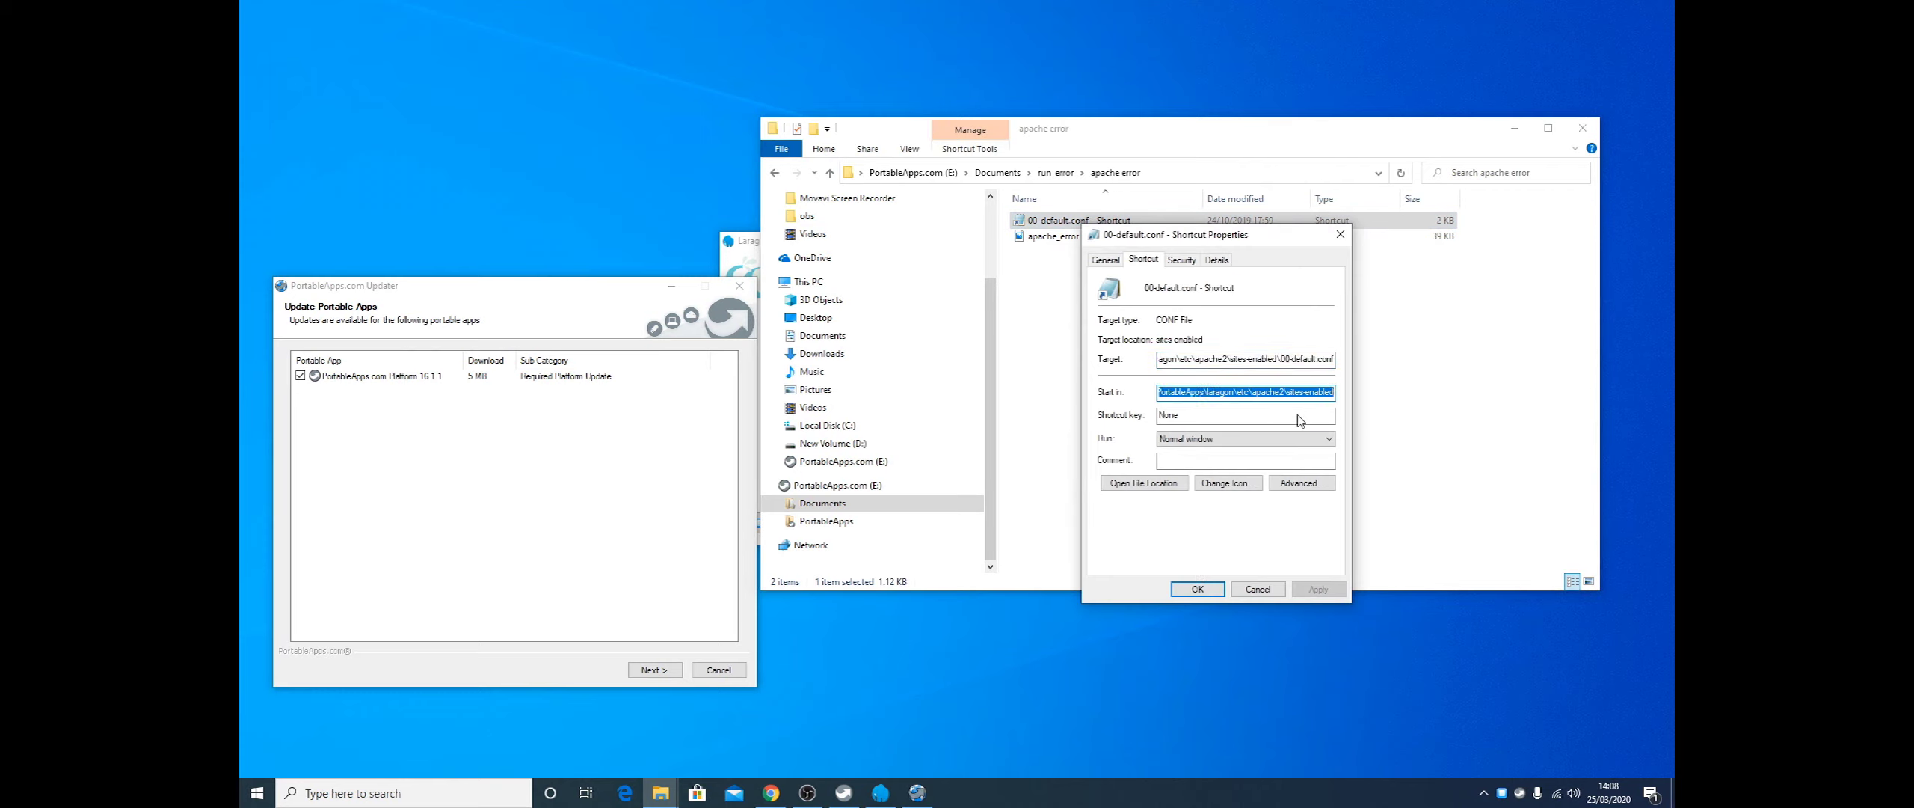
left_click_drag(1209, 392, 1127, 404)
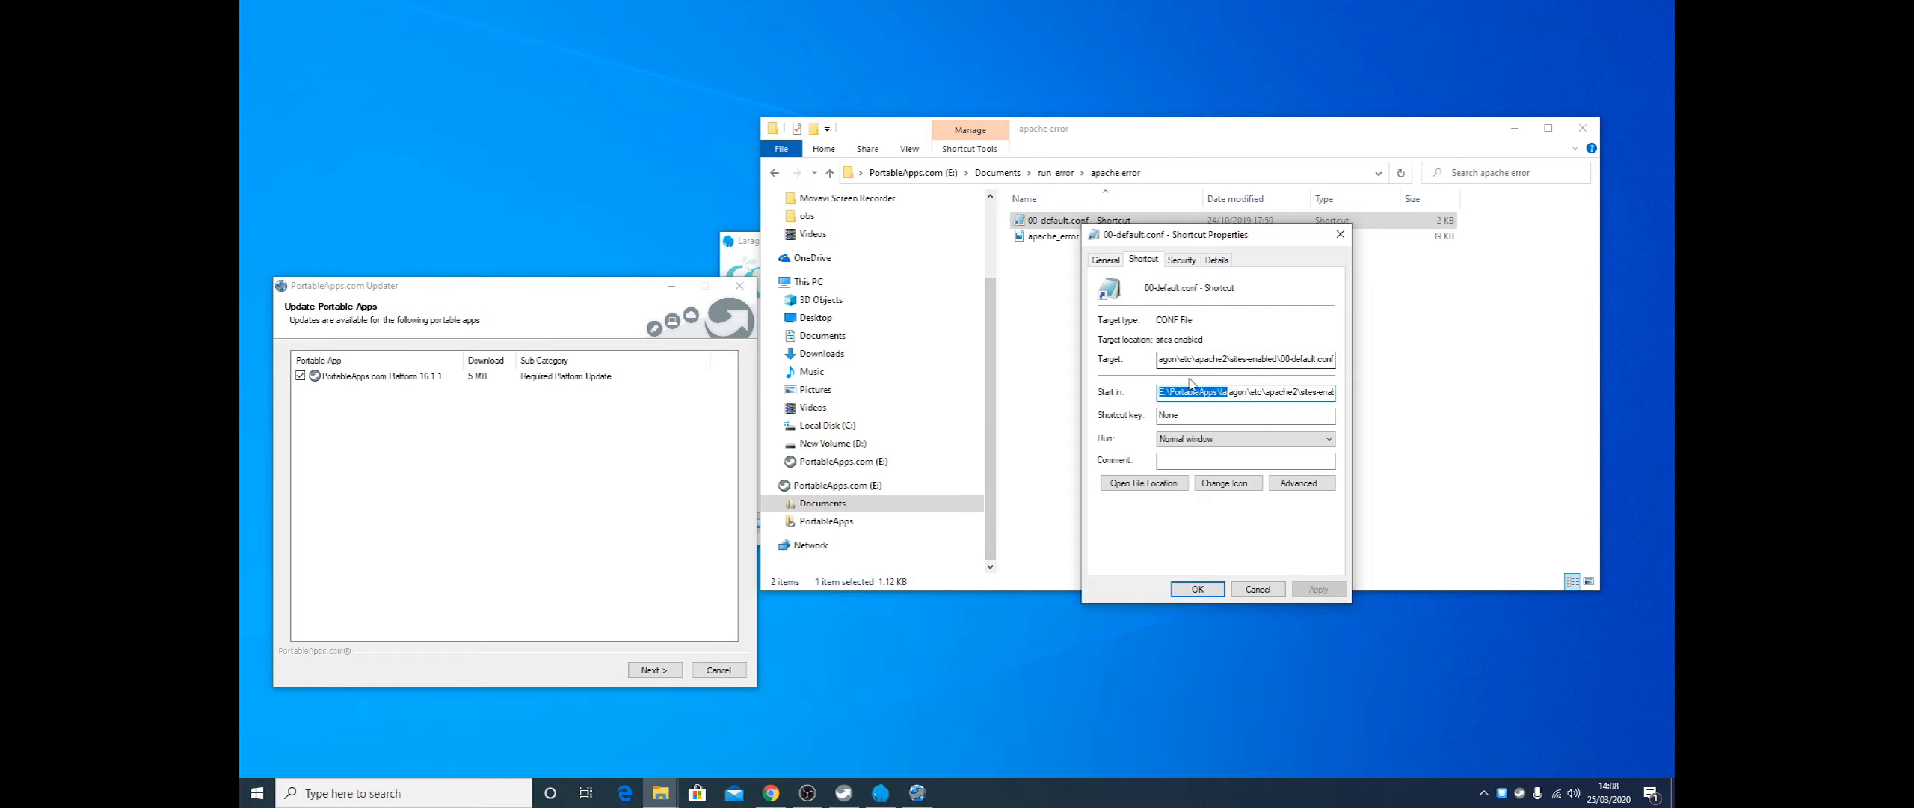
Arrange the shortcut properties beside File Explorer and browse to E:\PortableApps\laragon\etc\apache2\sites-enabled
left_click(1185, 163)
left_click_drag(1197, 131, 755, 452)
left_click_drag(1221, 234, 1429, 261)
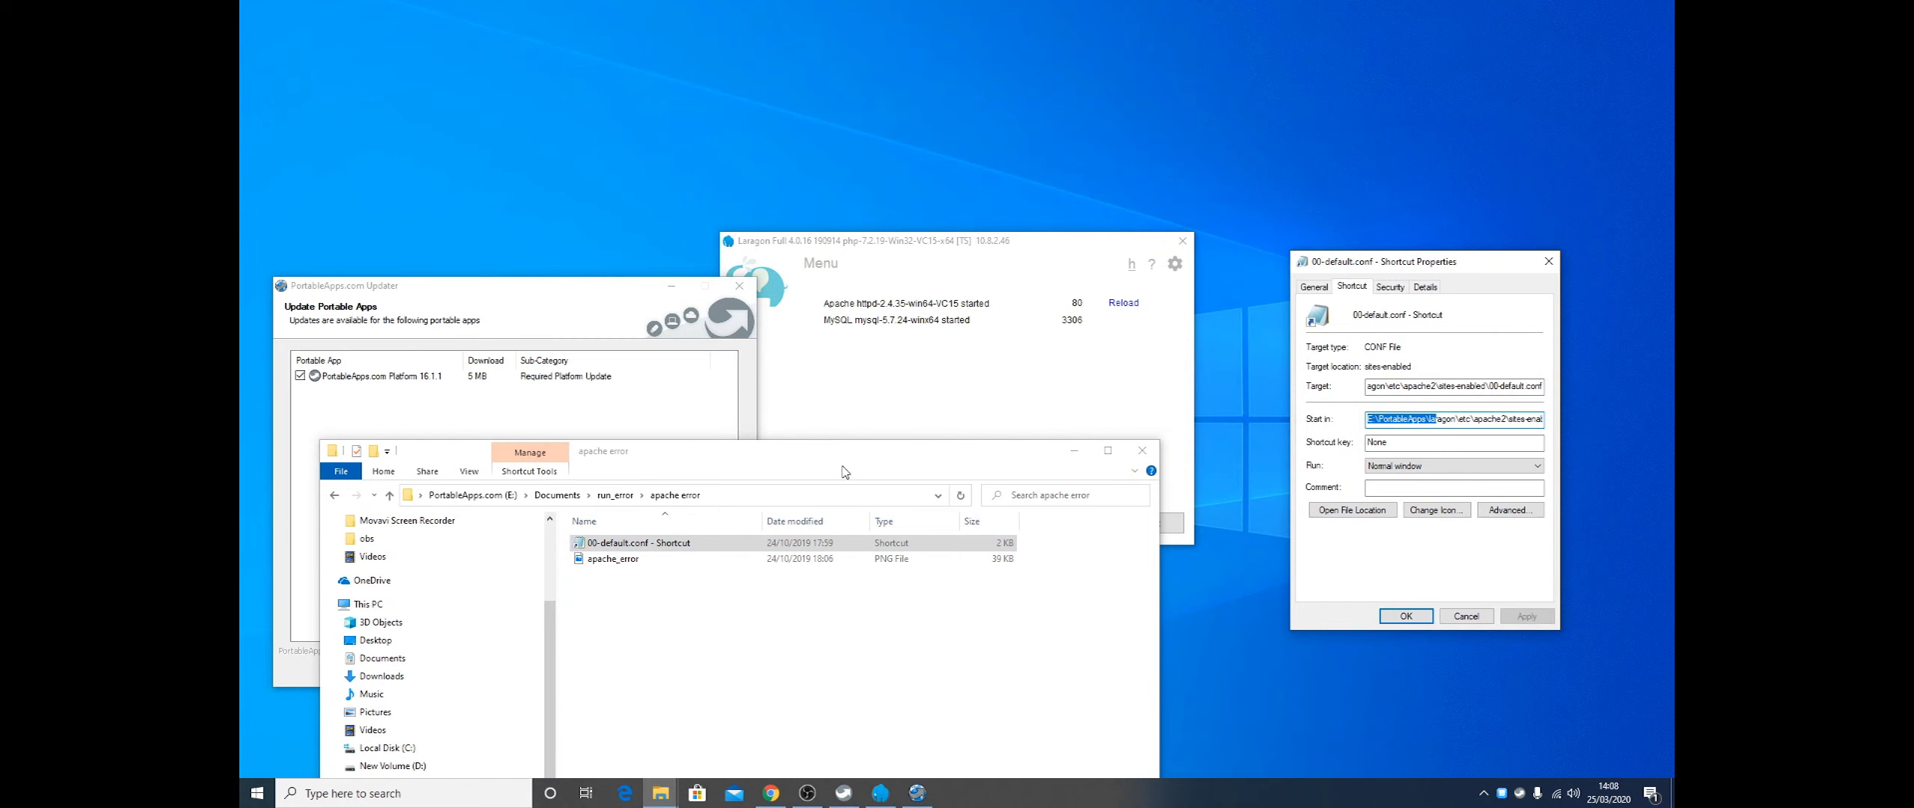
left_click_drag(914, 449, 1032, 256)
left_click(591, 299)
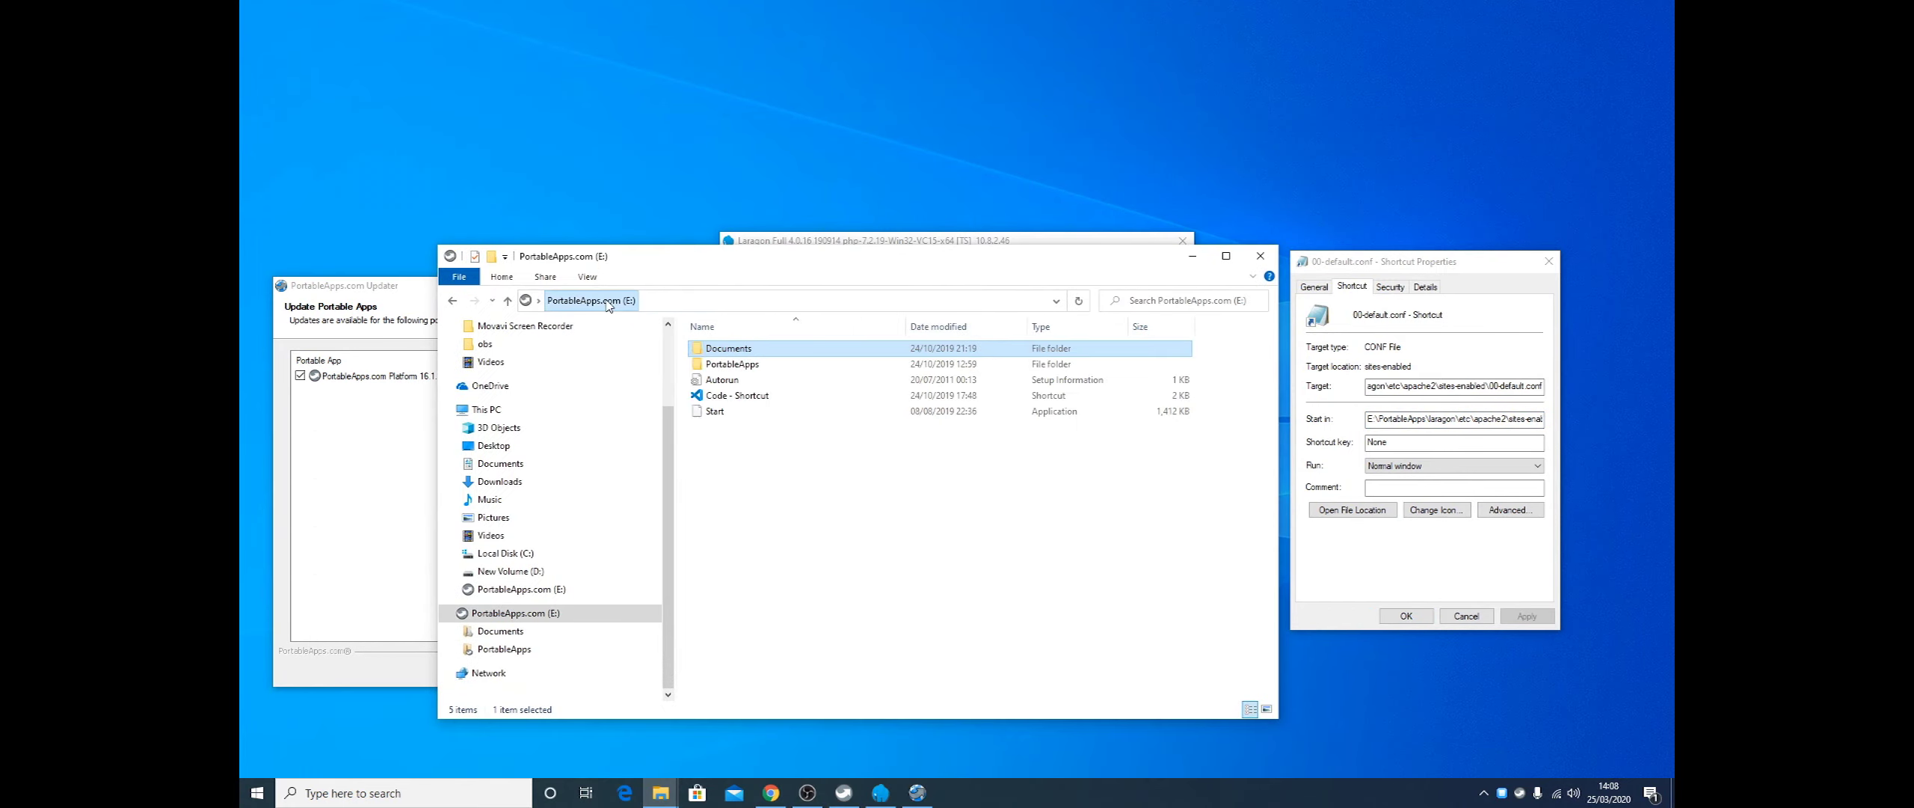
double_click(741, 364)
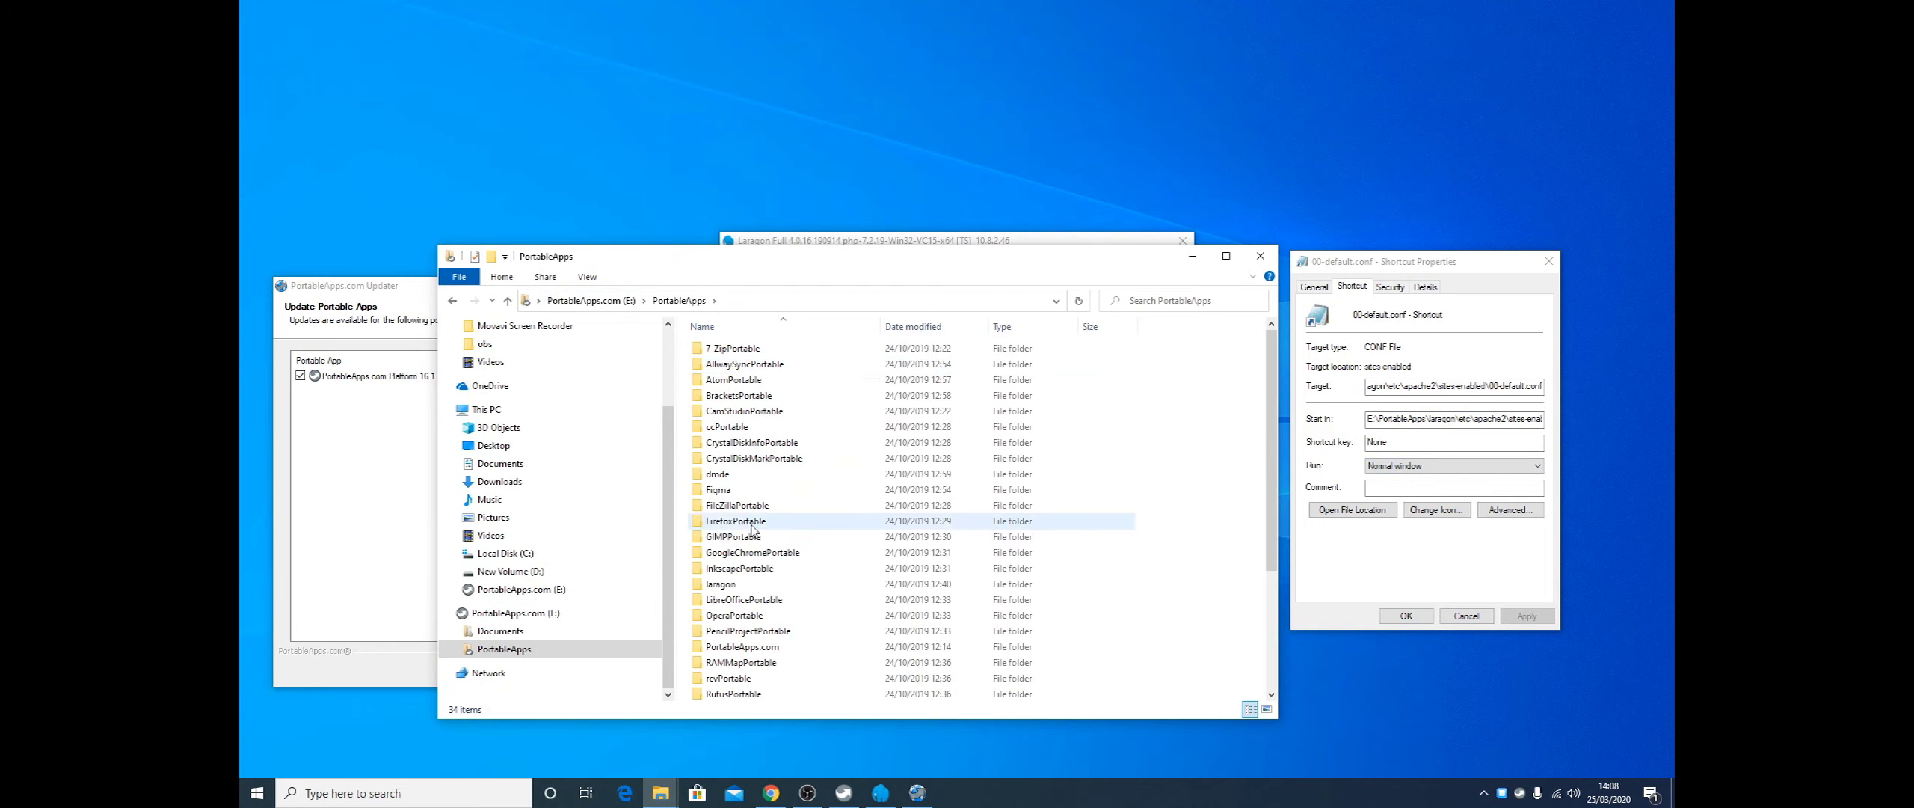
double_click(746, 588)
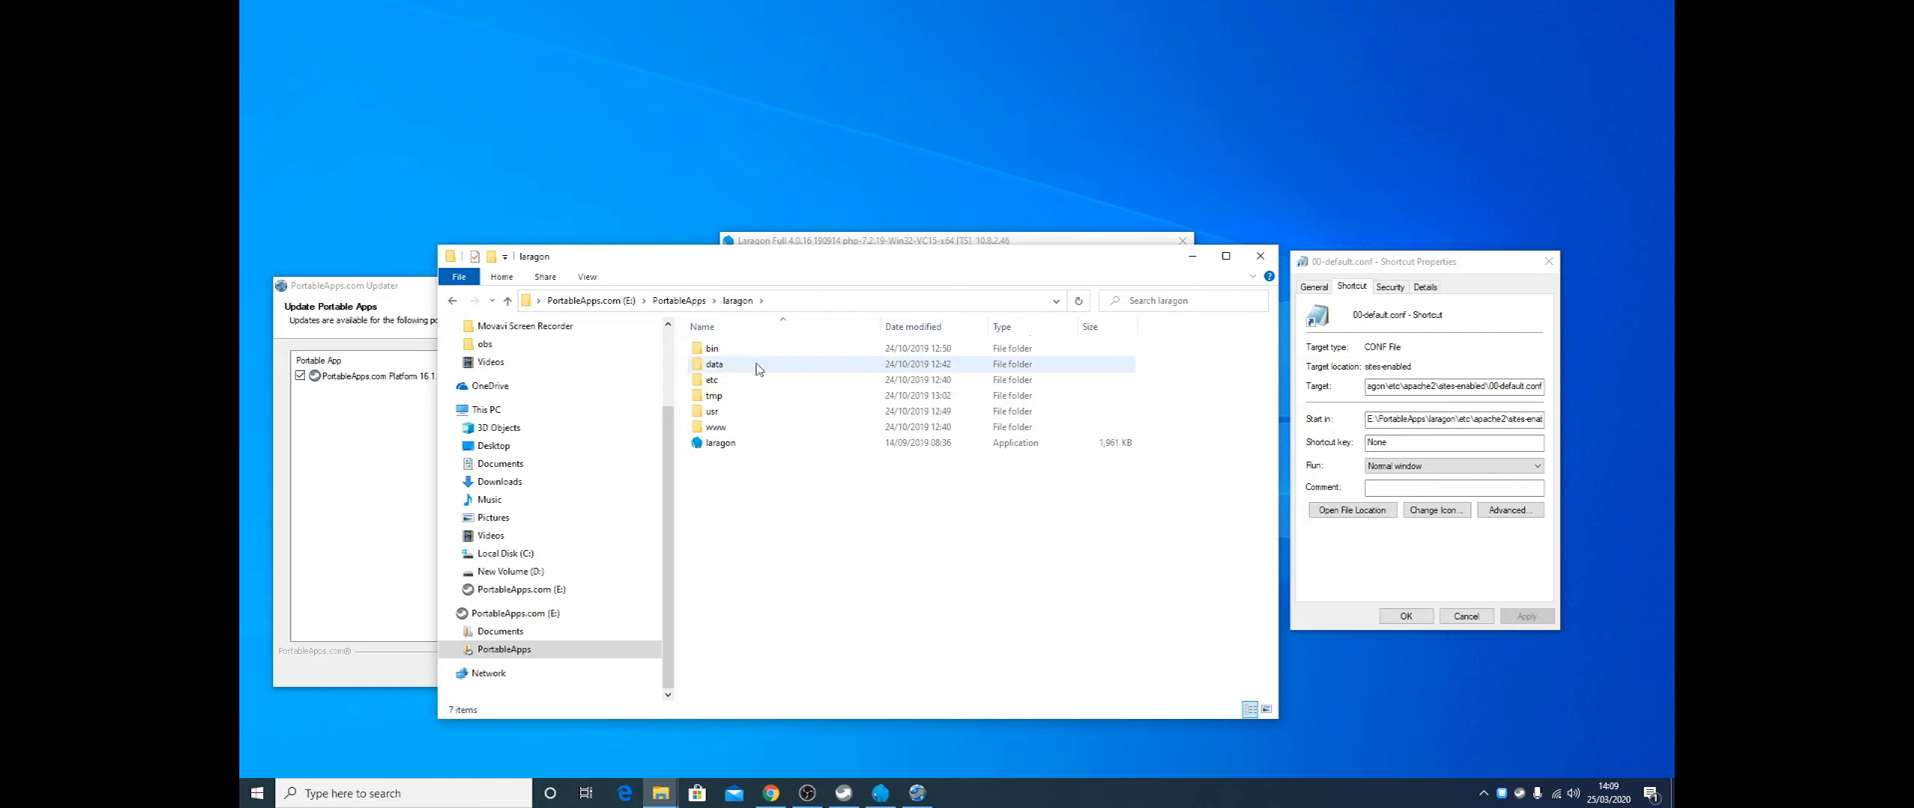
double_click(723, 381)
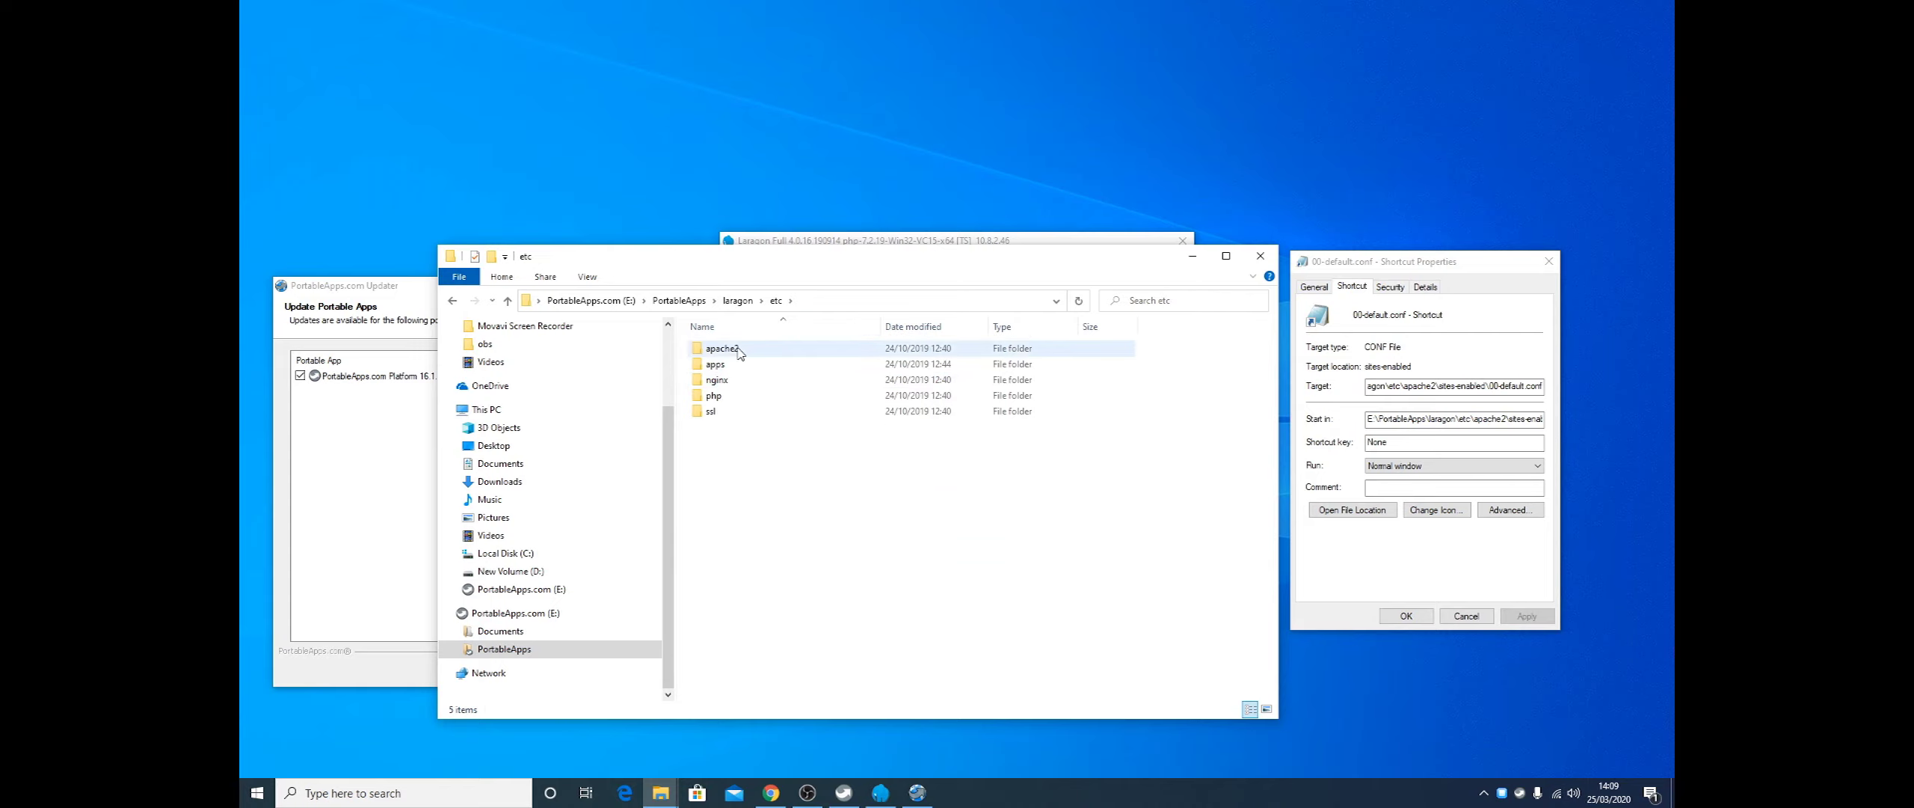
double_click(723, 348)
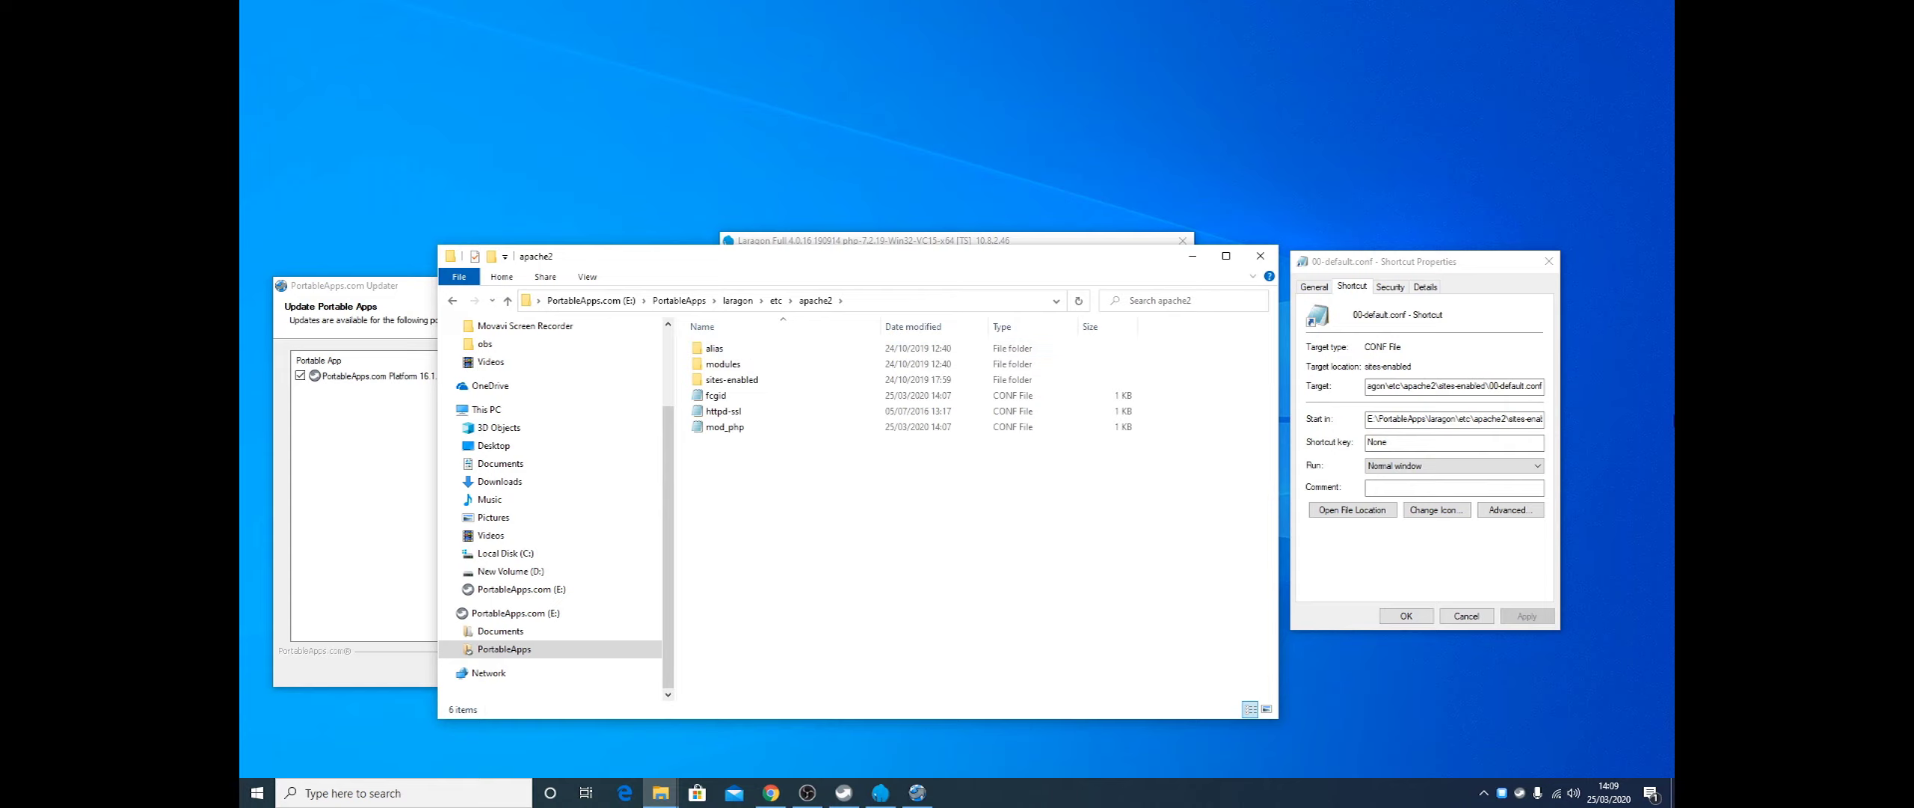
double_click(725, 379)
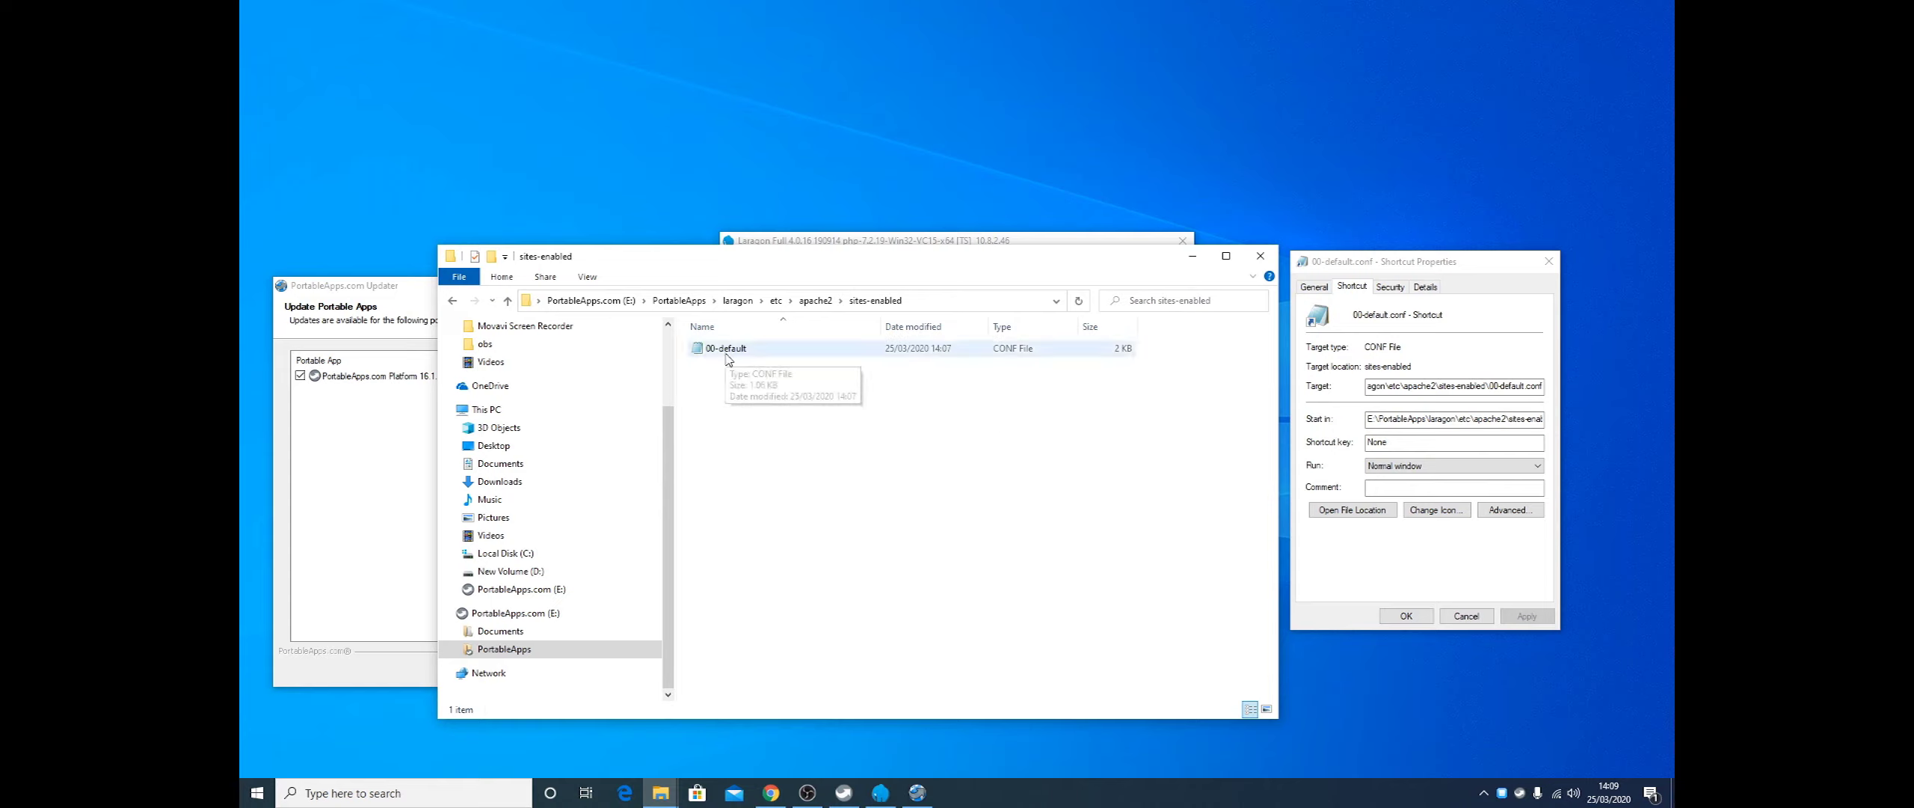
Open the 00-default configuration file and check the drive letter in the VirtualHost block's Directory path
right_click(730, 356)
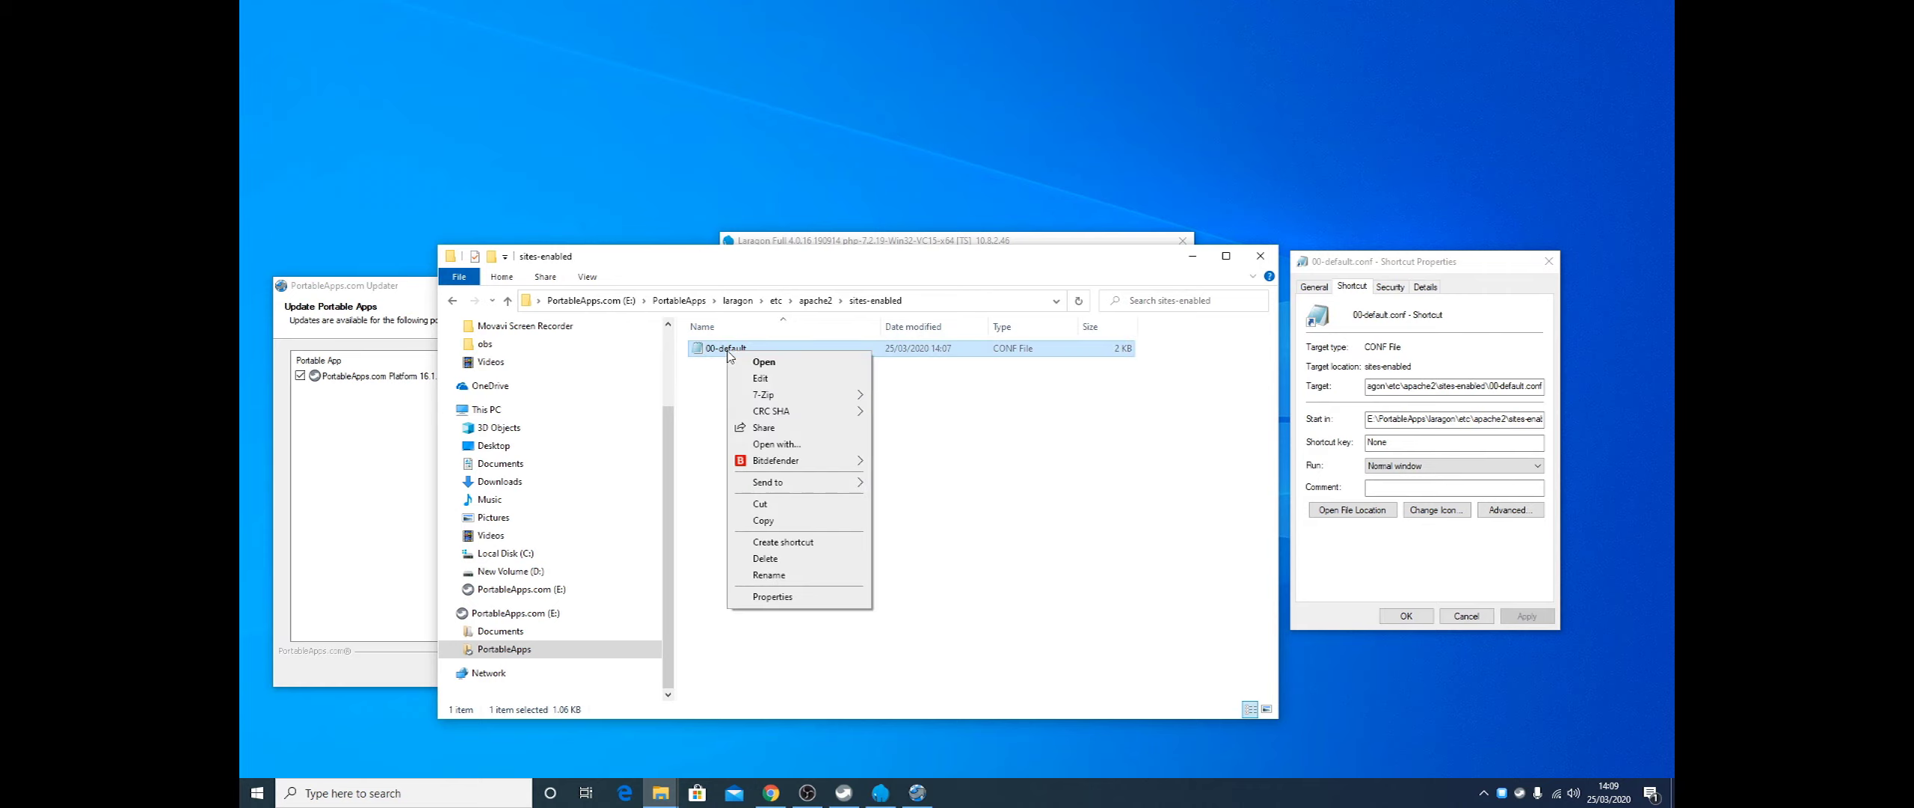
left_click(789, 366)
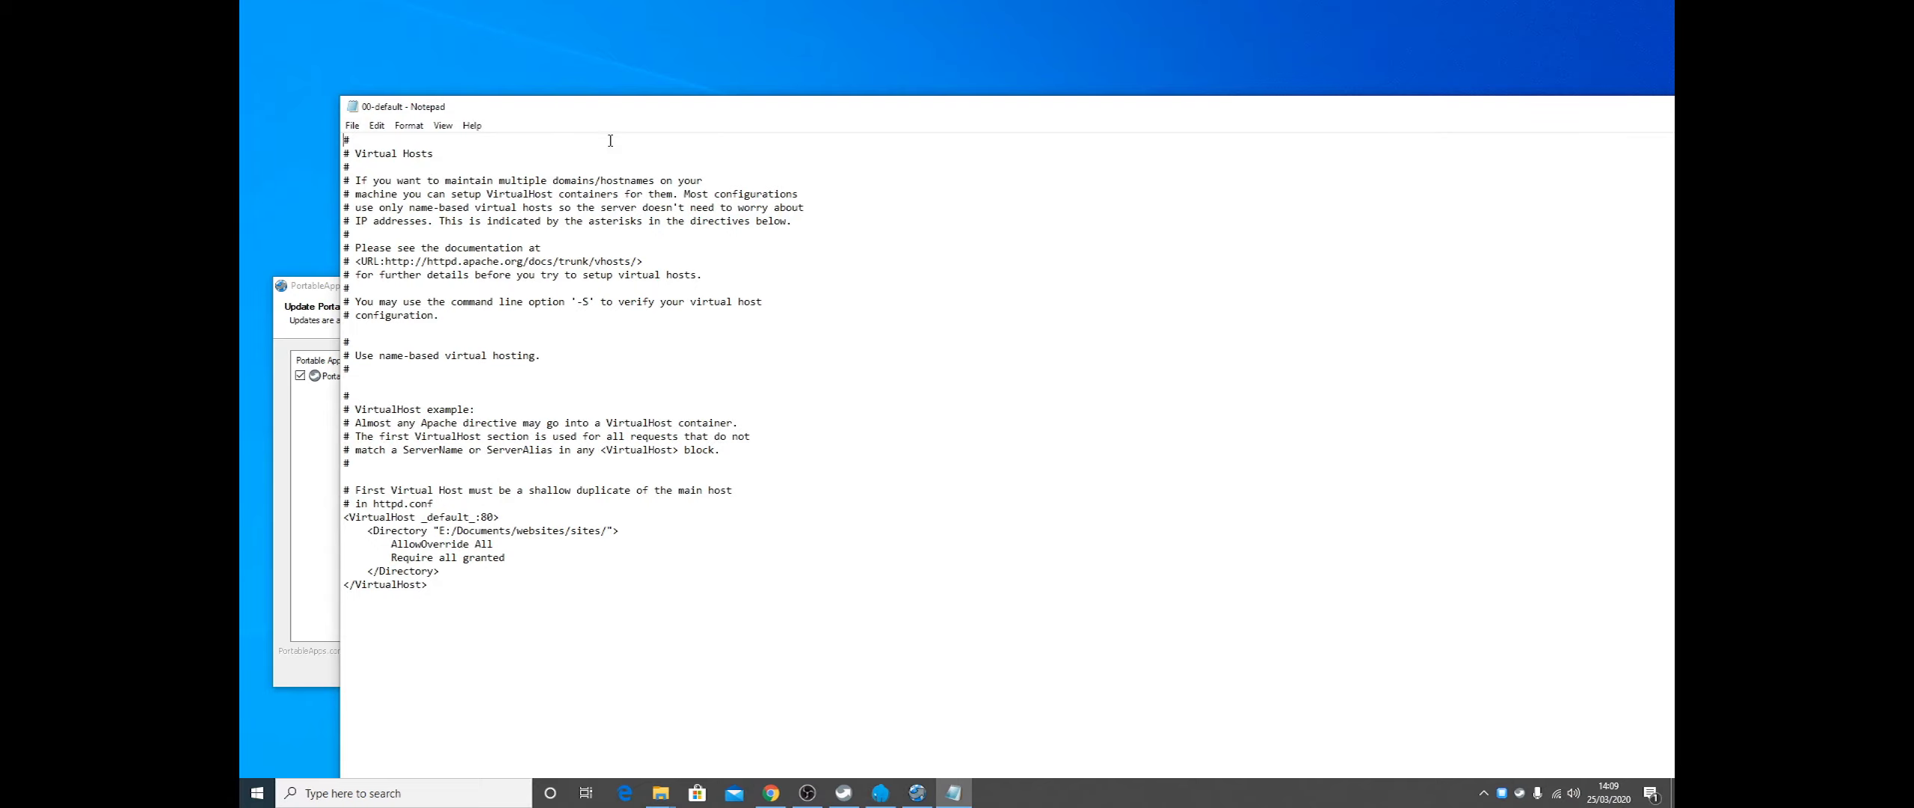
left_click_drag(614, 110, 1014, 39)
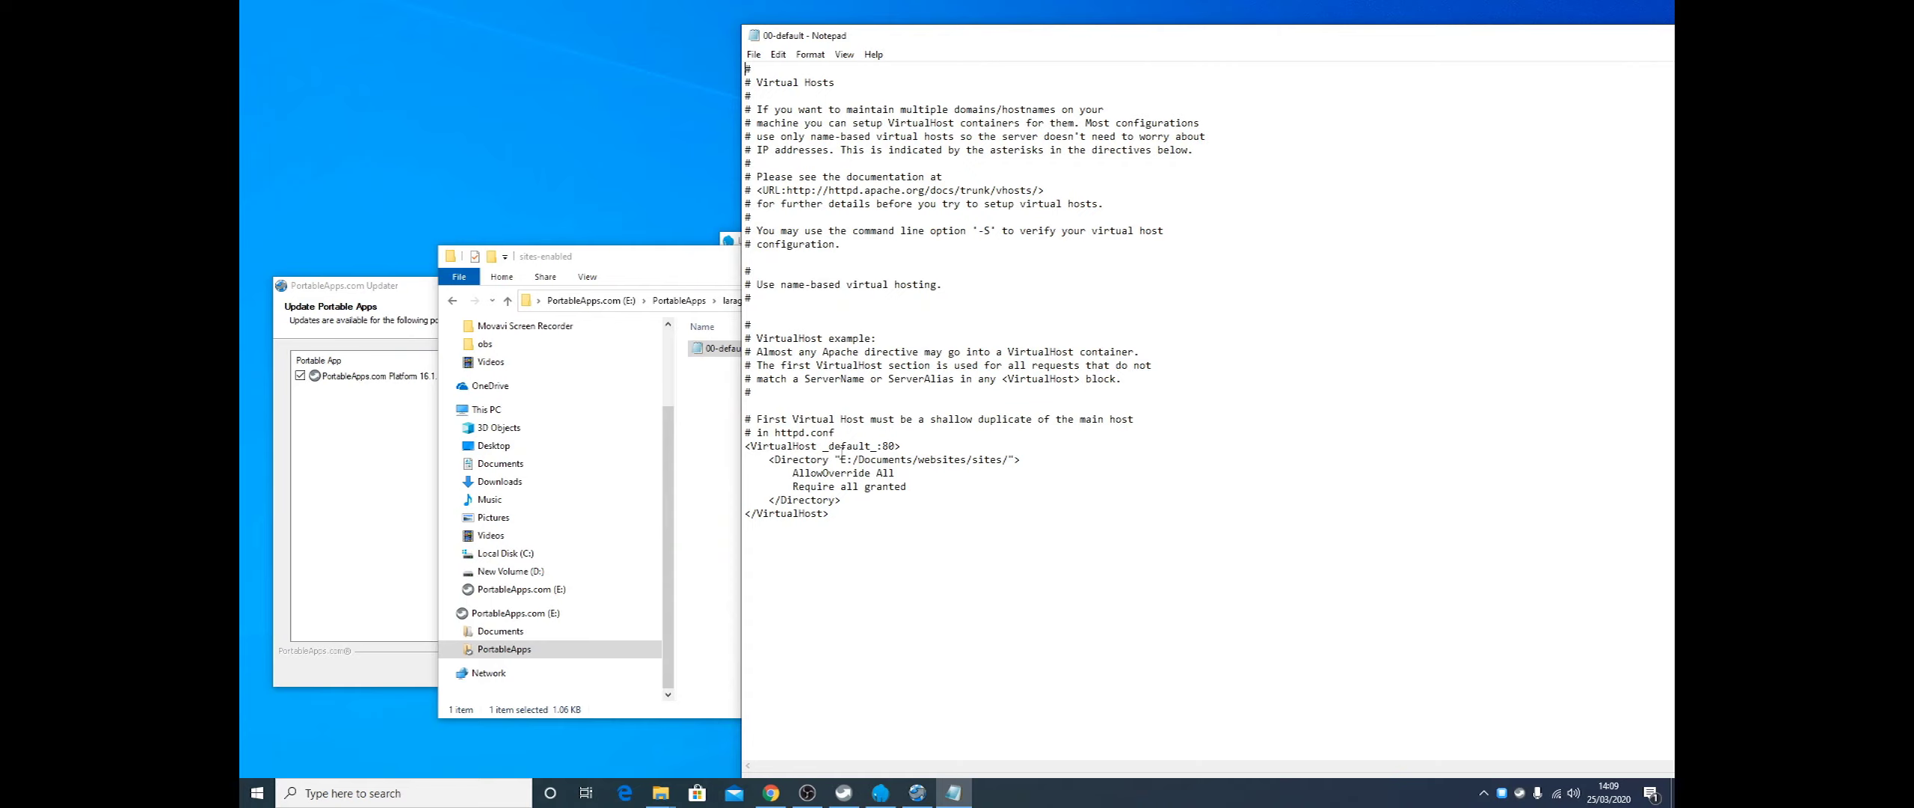
left_click_drag(749, 447, 843, 541)
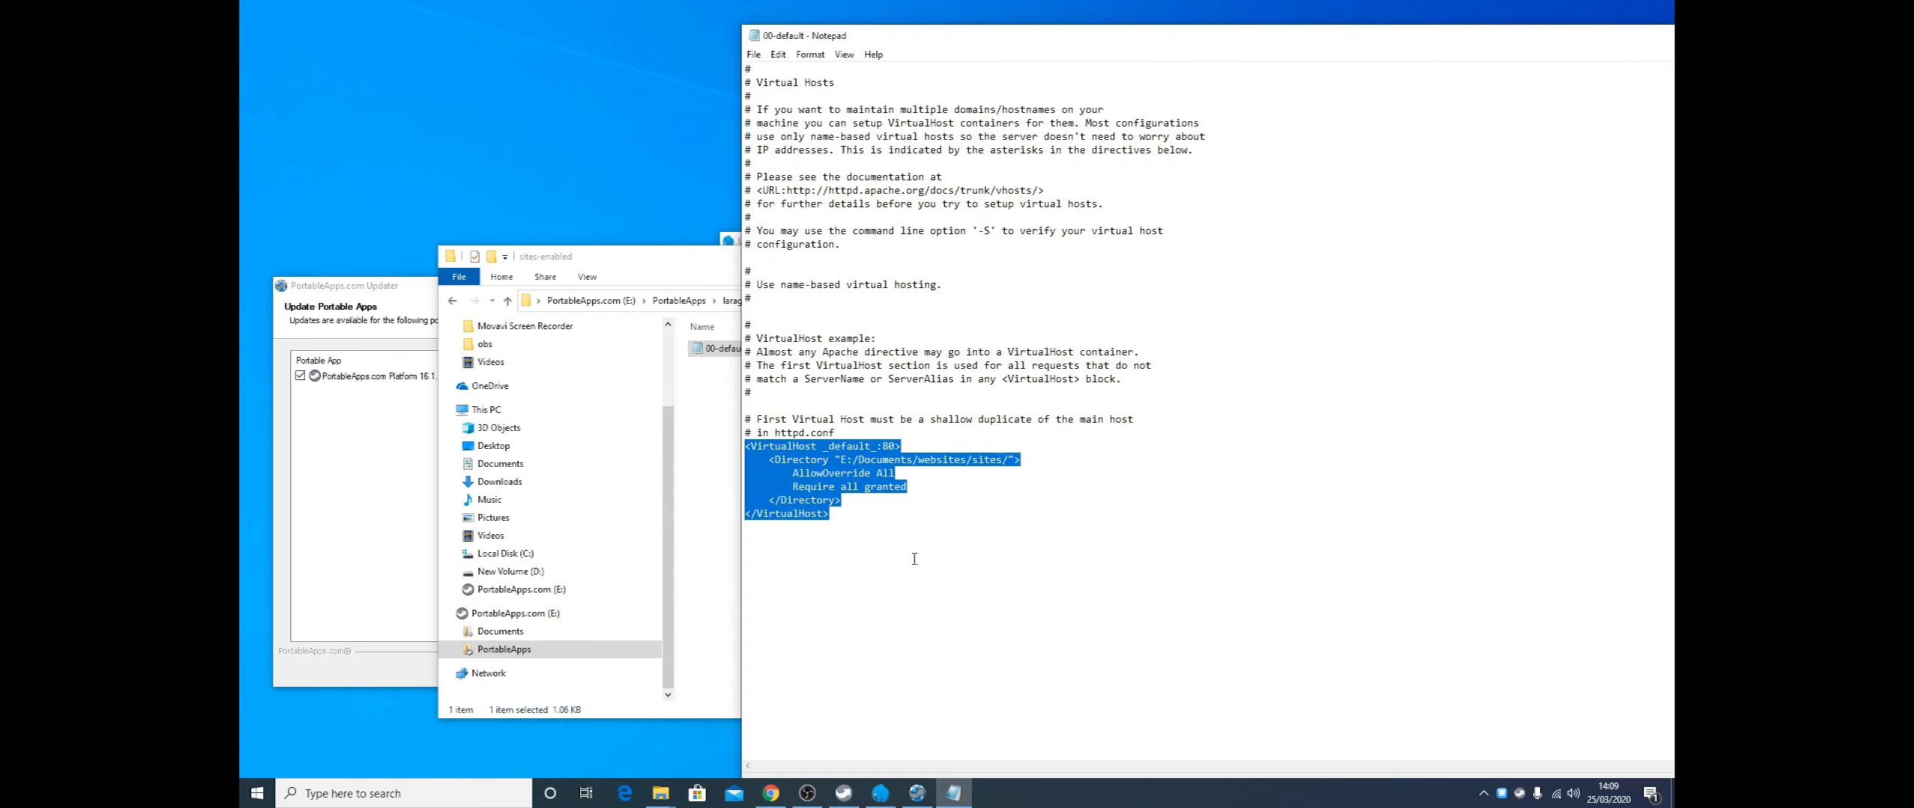
left_click(840, 547)
double_click(845, 461)
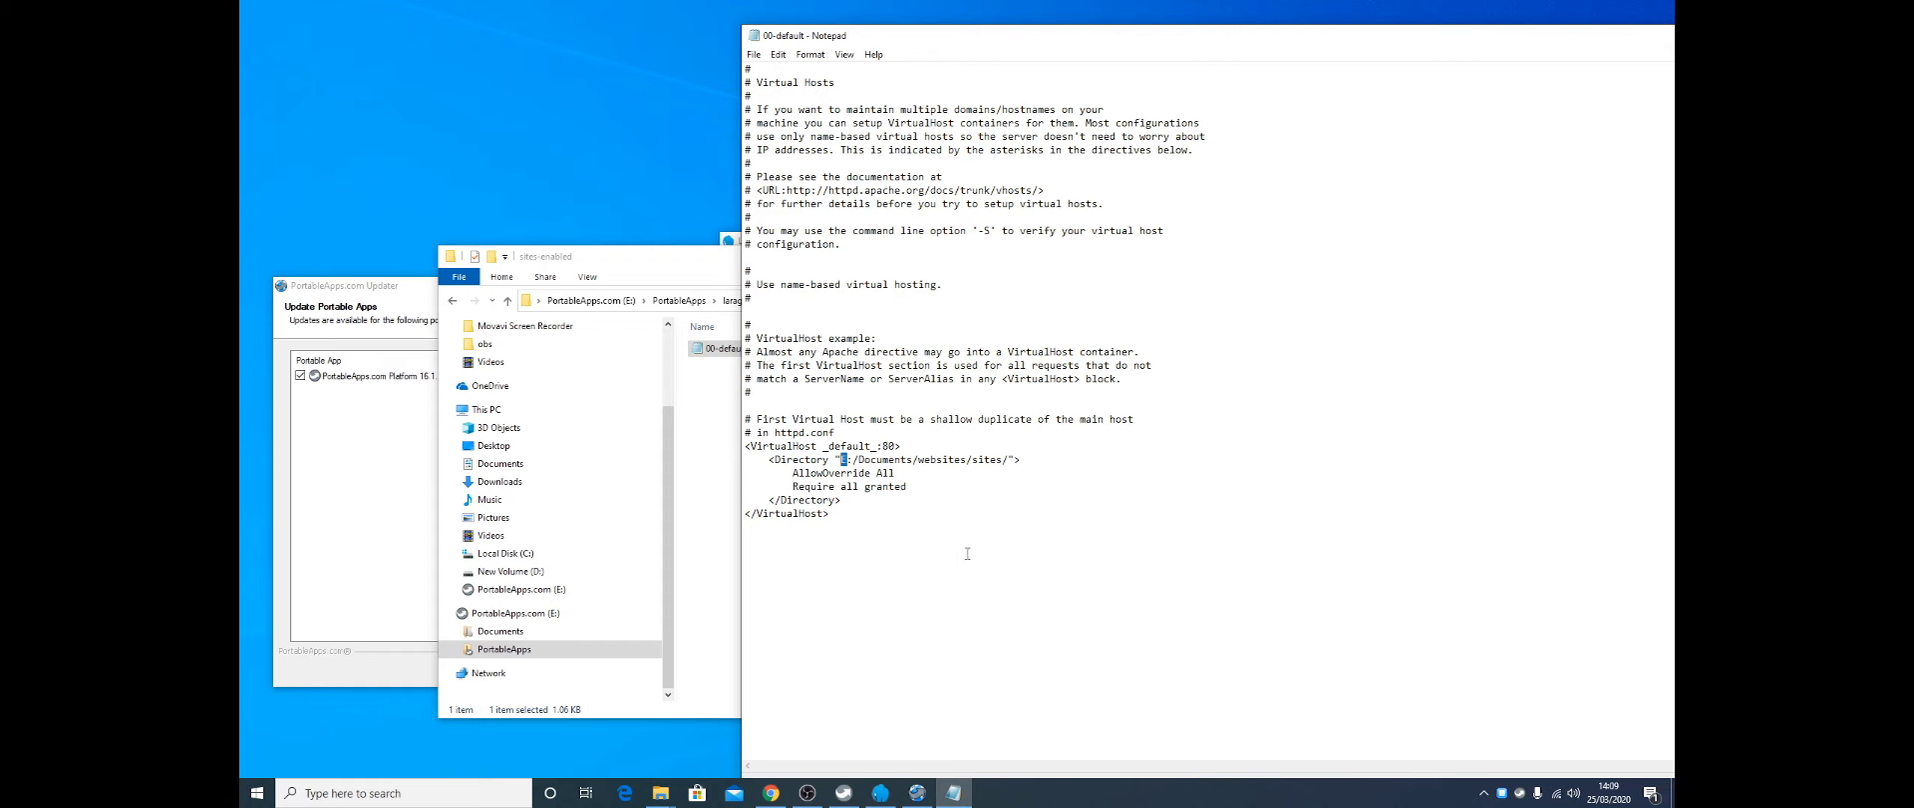
Close the 00-default file, the sites-enabled folder window and the shortcut properties without changing anything
left_click_drag(1548, 36, 1495, 77)
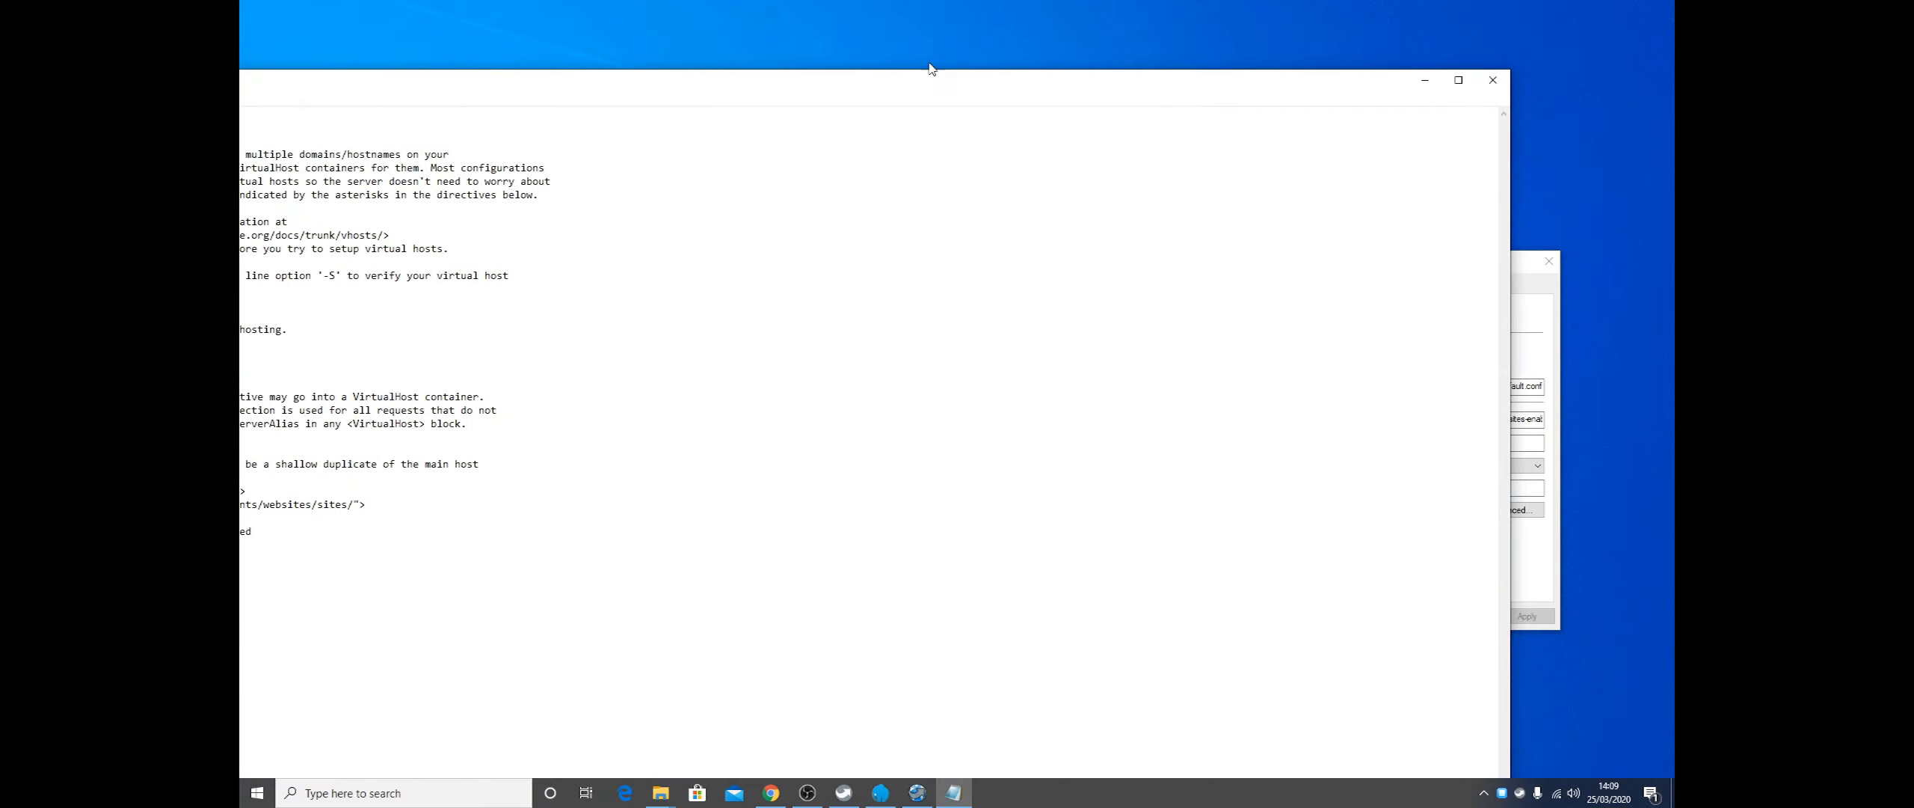
double_click(885, 86)
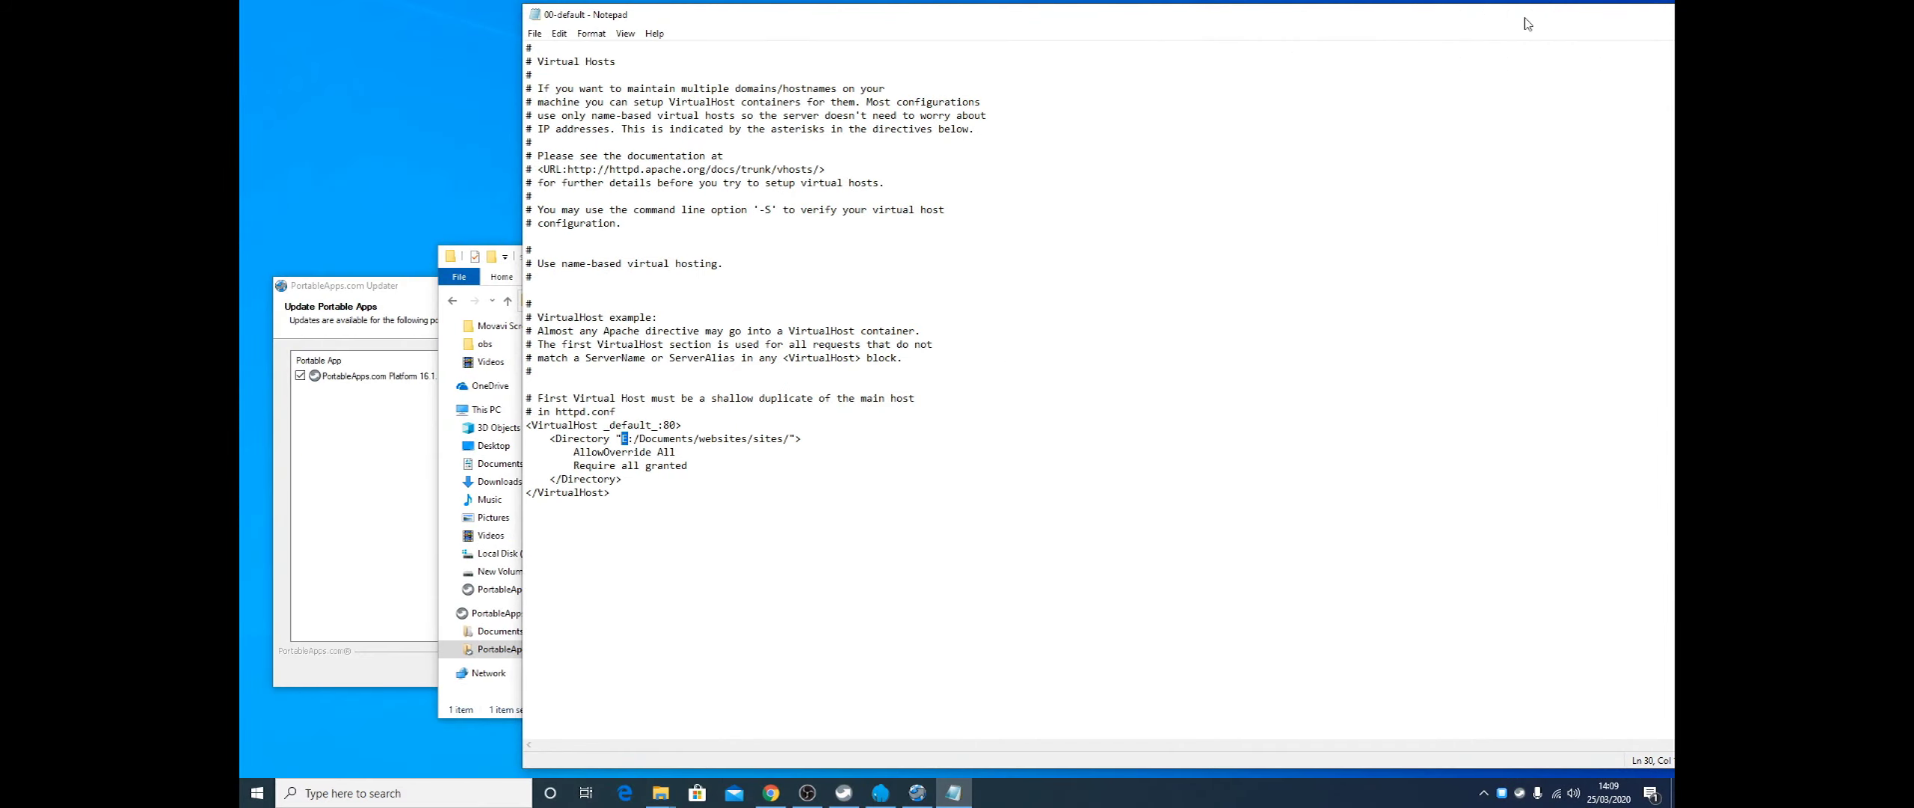
left_click_drag(1529, 24, 1424, 196)
left_click(1439, 187)
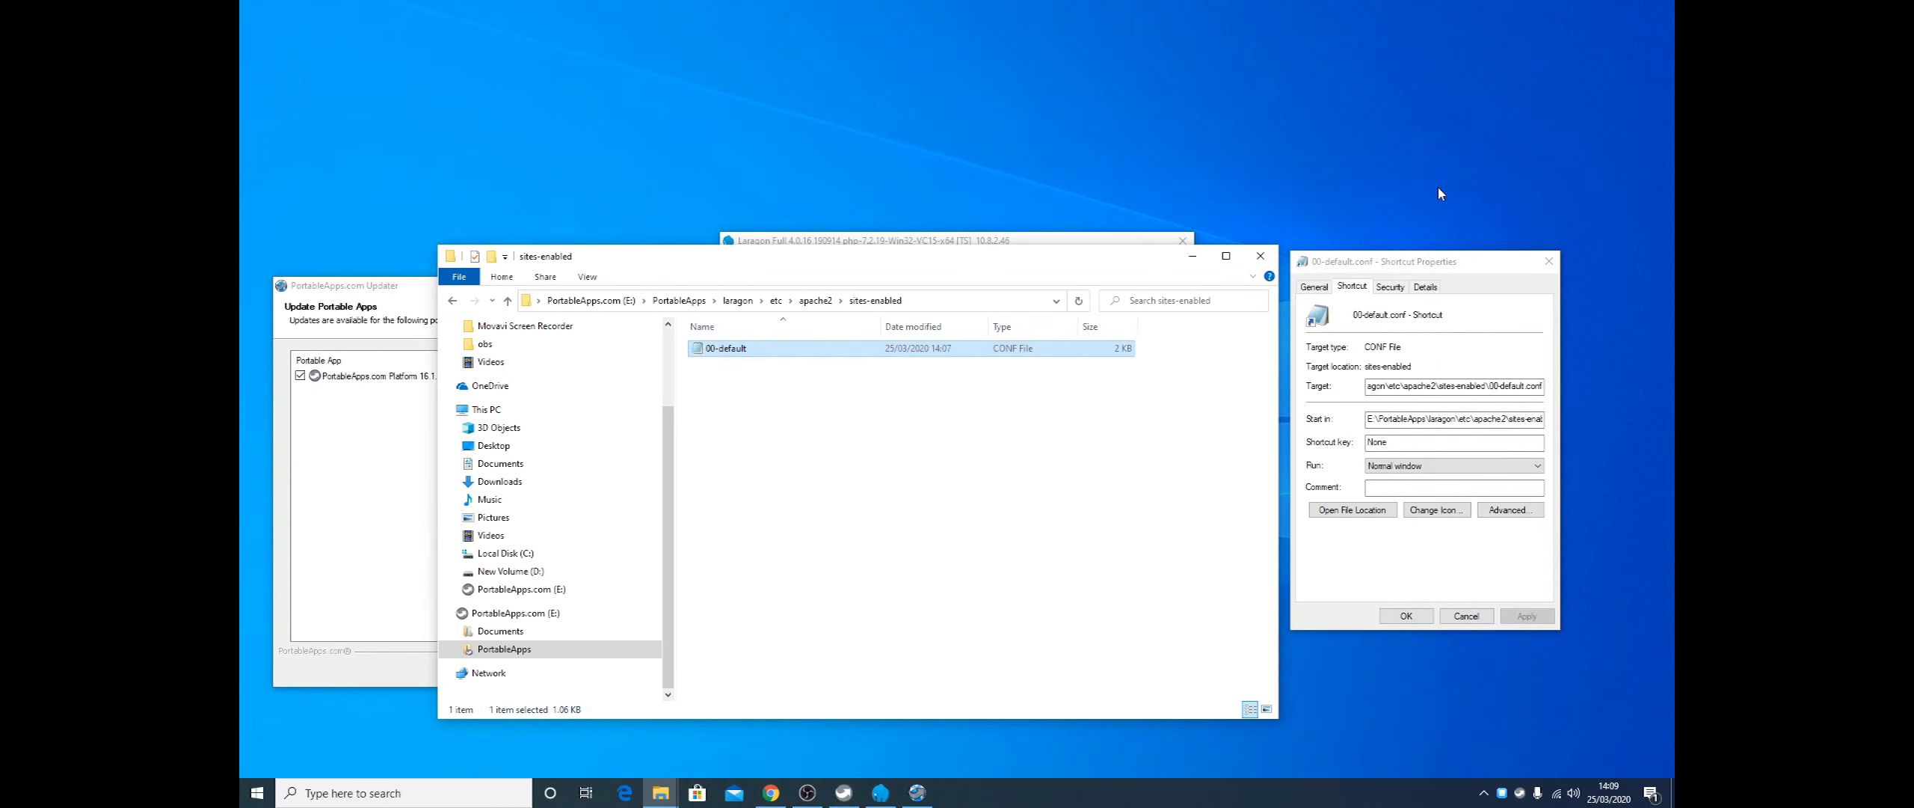
left_click(1261, 256)
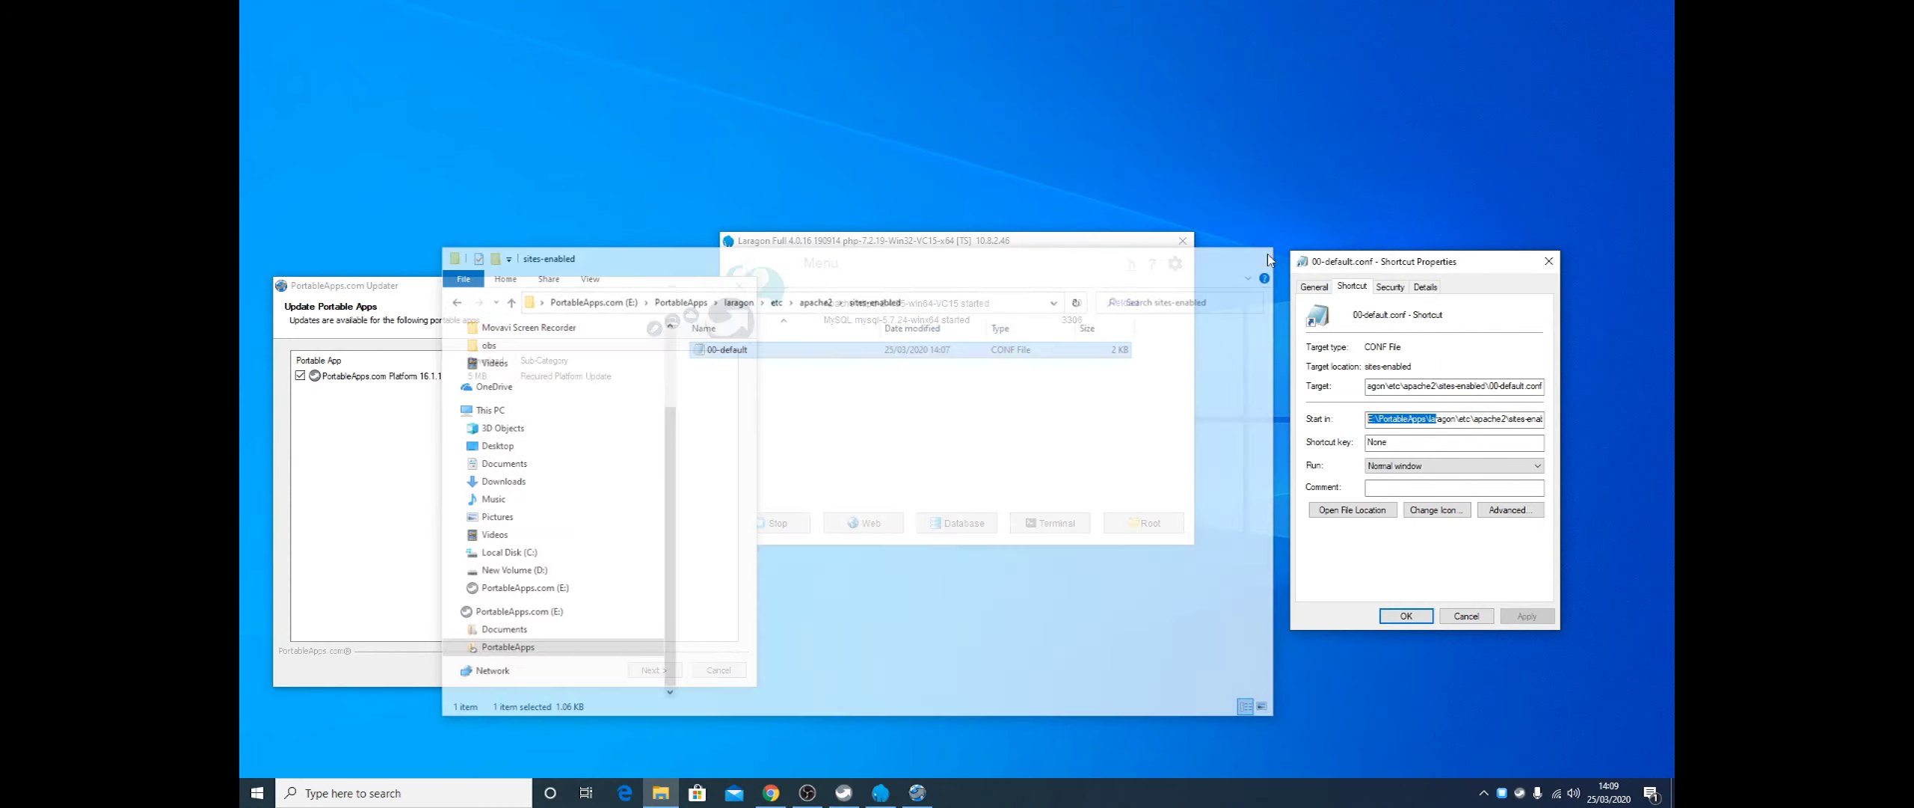
left_click(1548, 261)
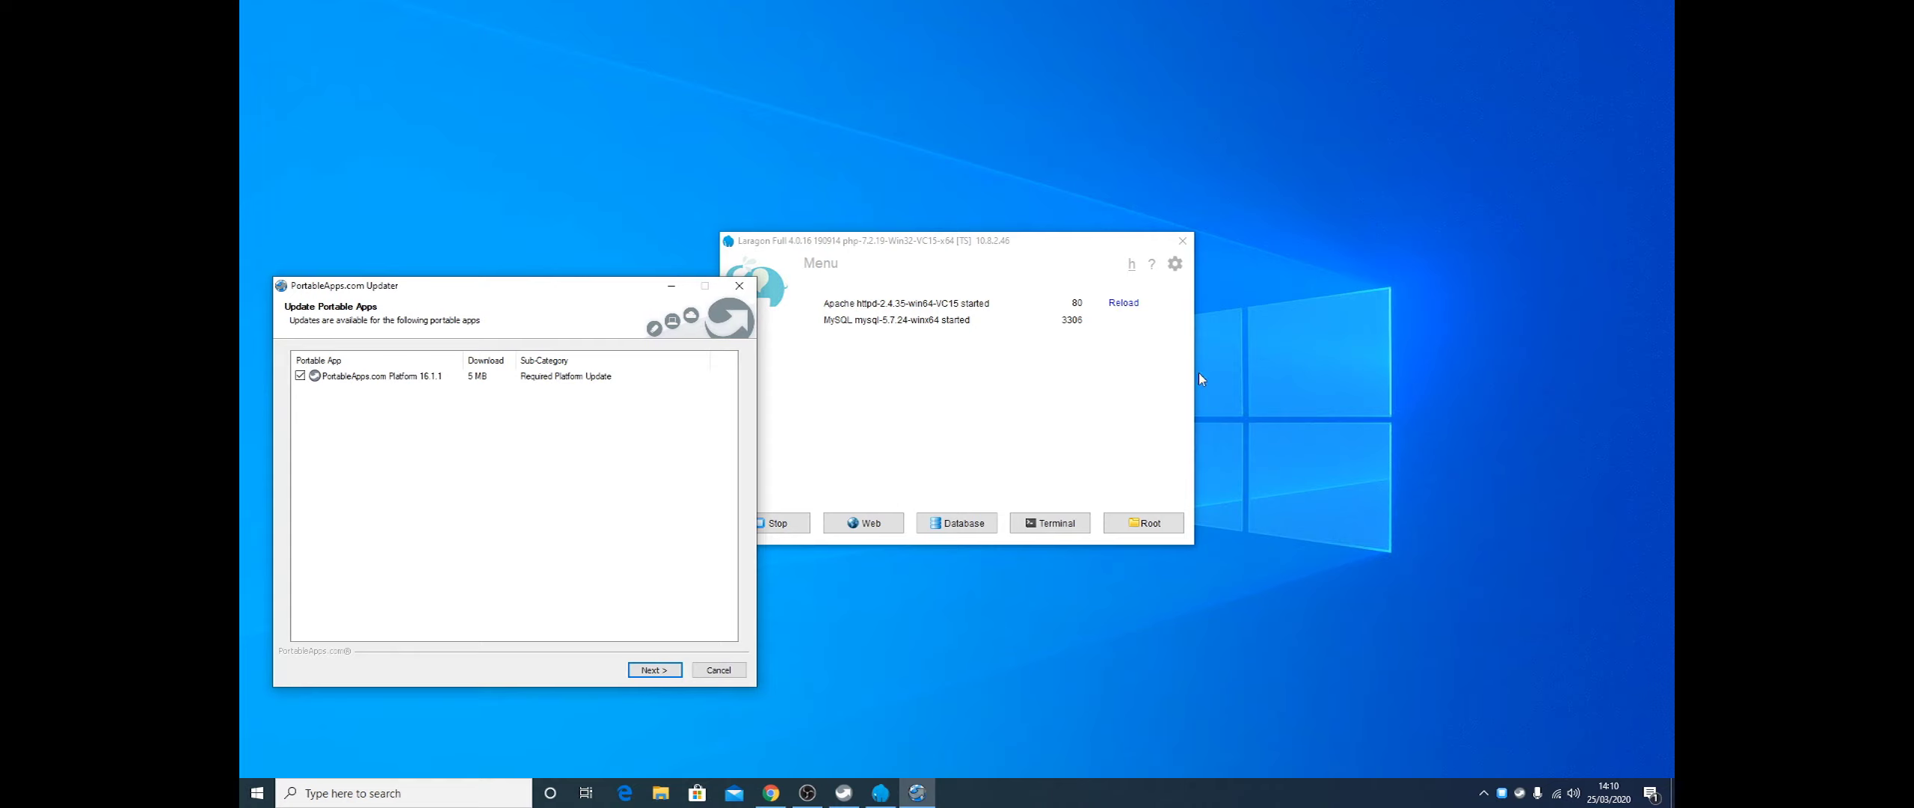
Set Laragon's Document Root to E:\Documents\websites\sites in its preferences
left_click(1175, 262)
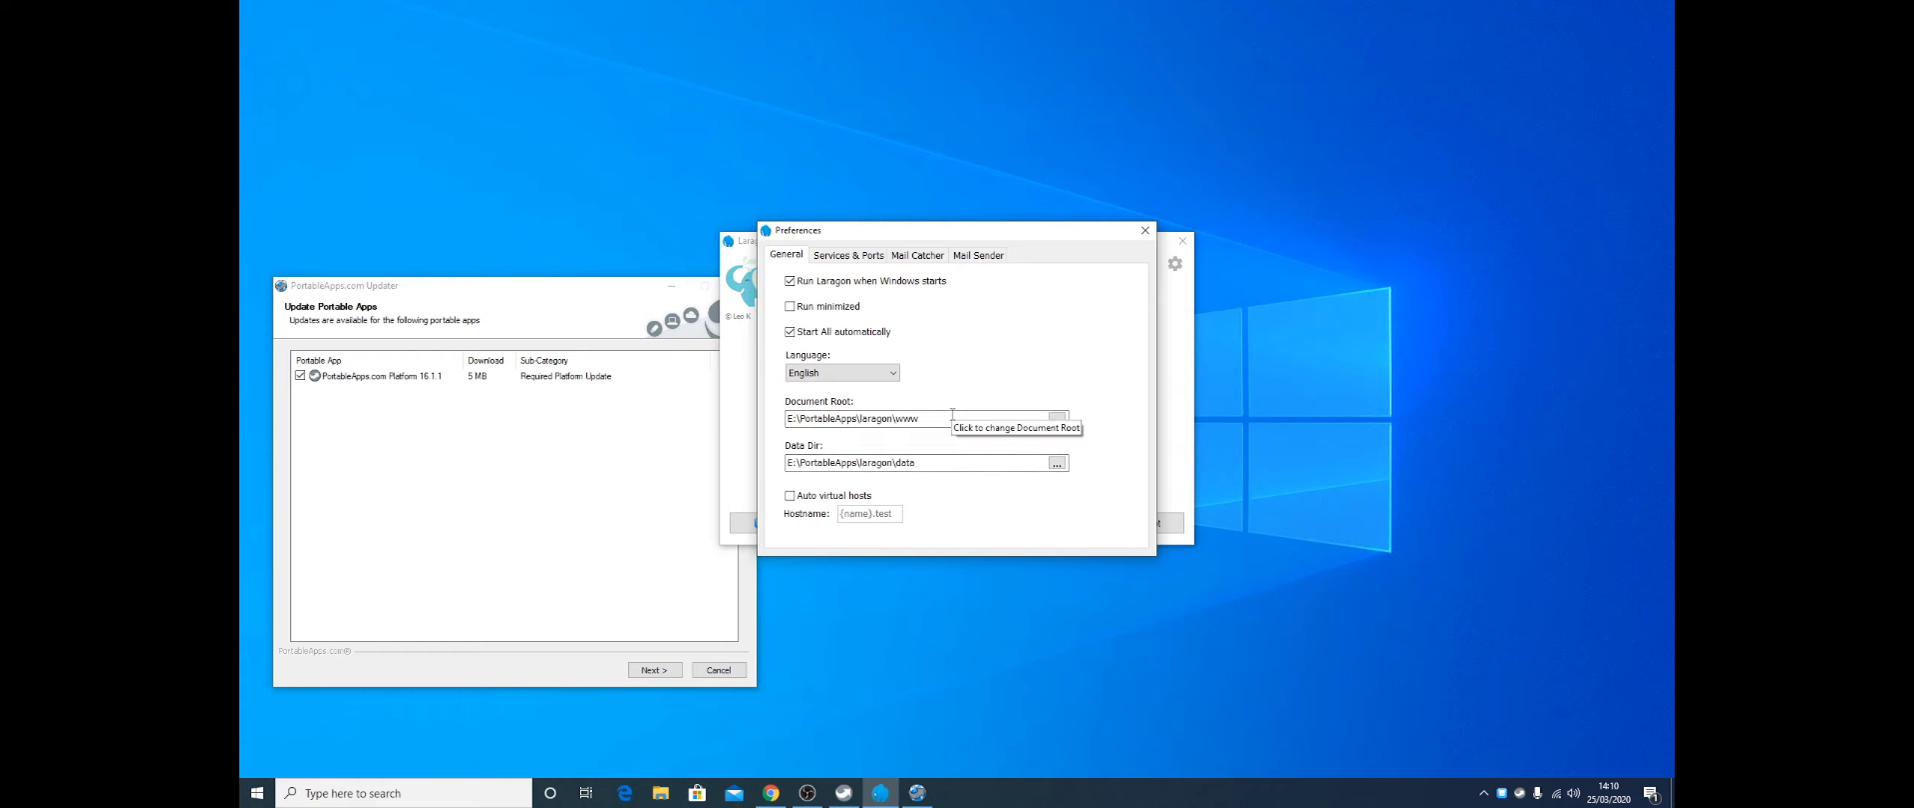
left_click(1057, 419)
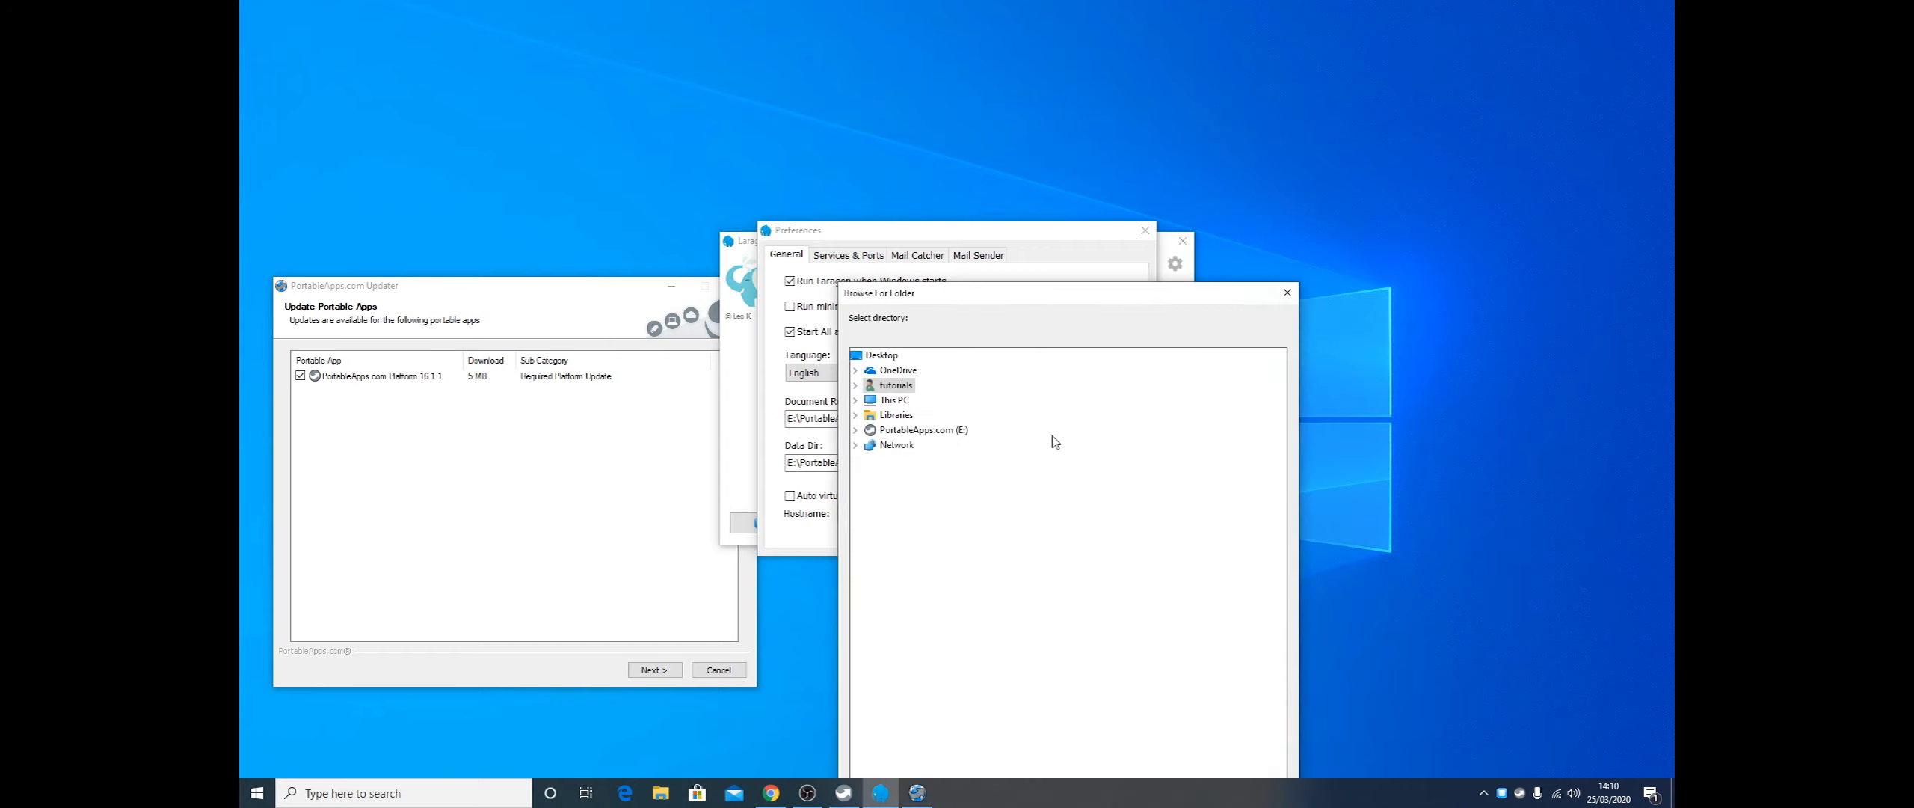
double_click(894, 416)
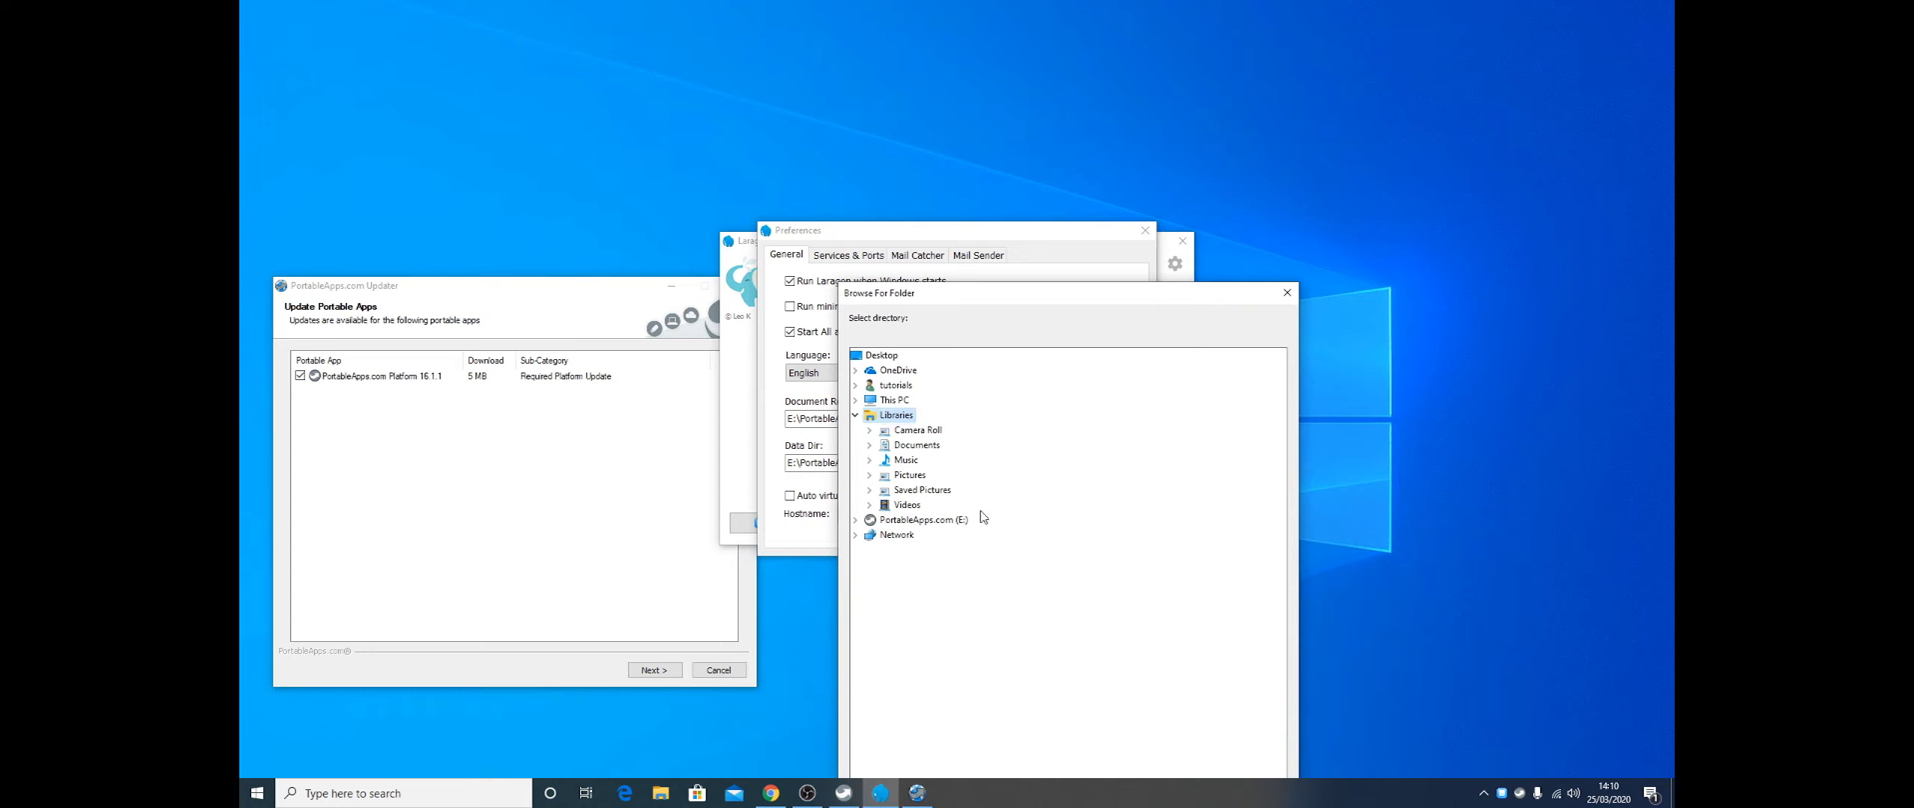
left_click(942, 524)
left_click(919, 446)
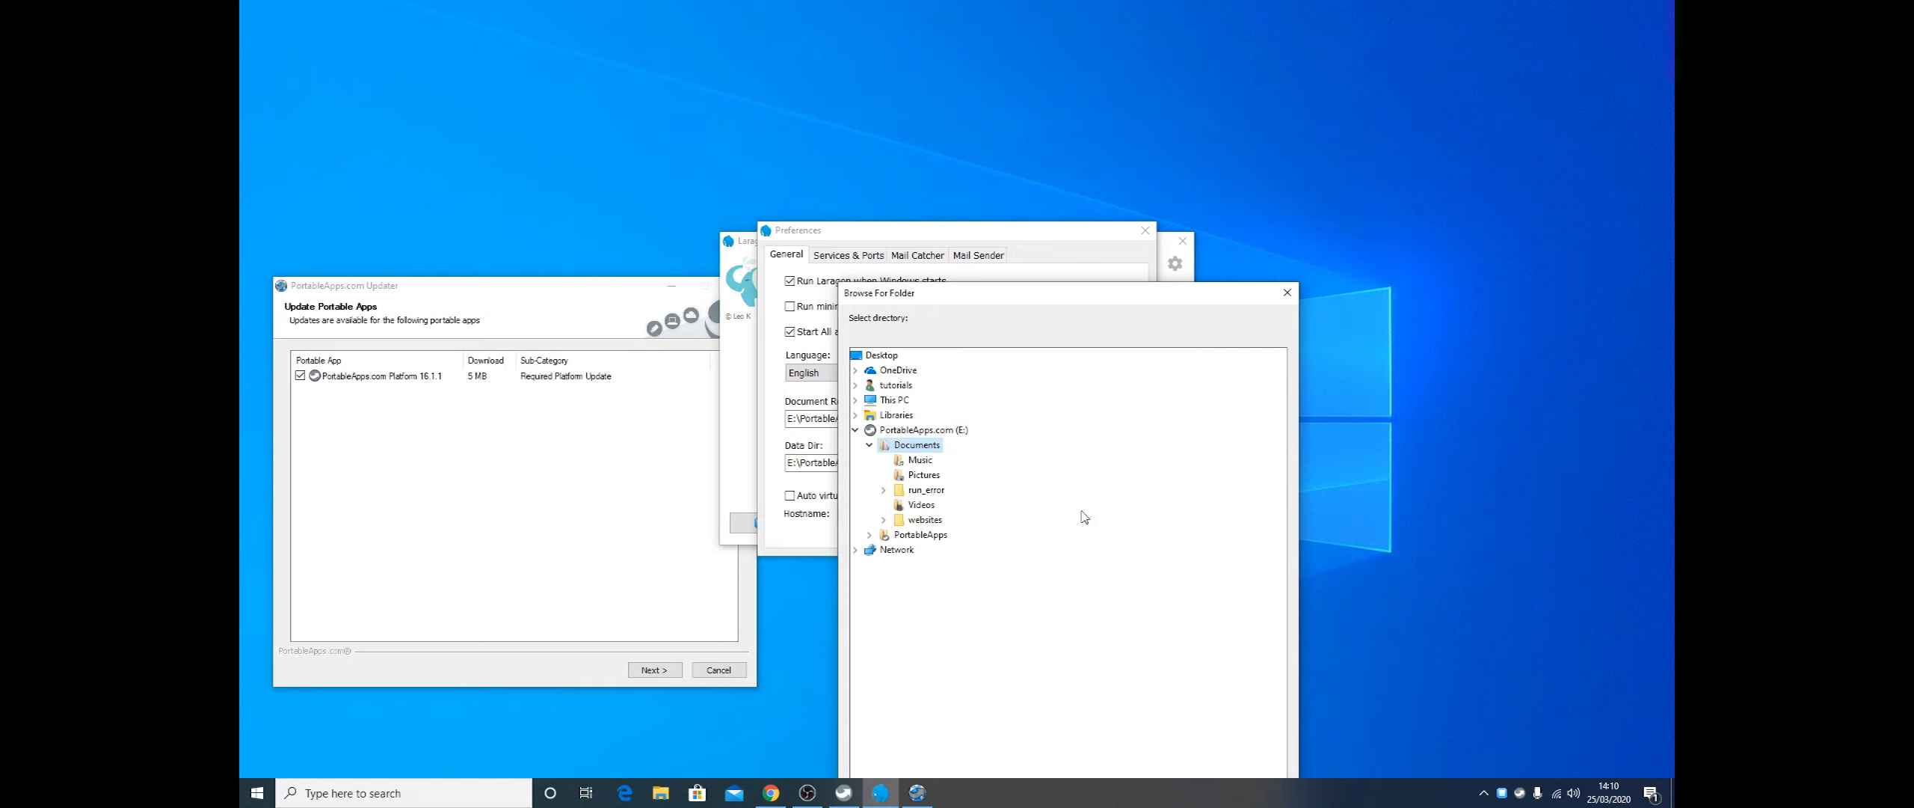
double_click(925, 520)
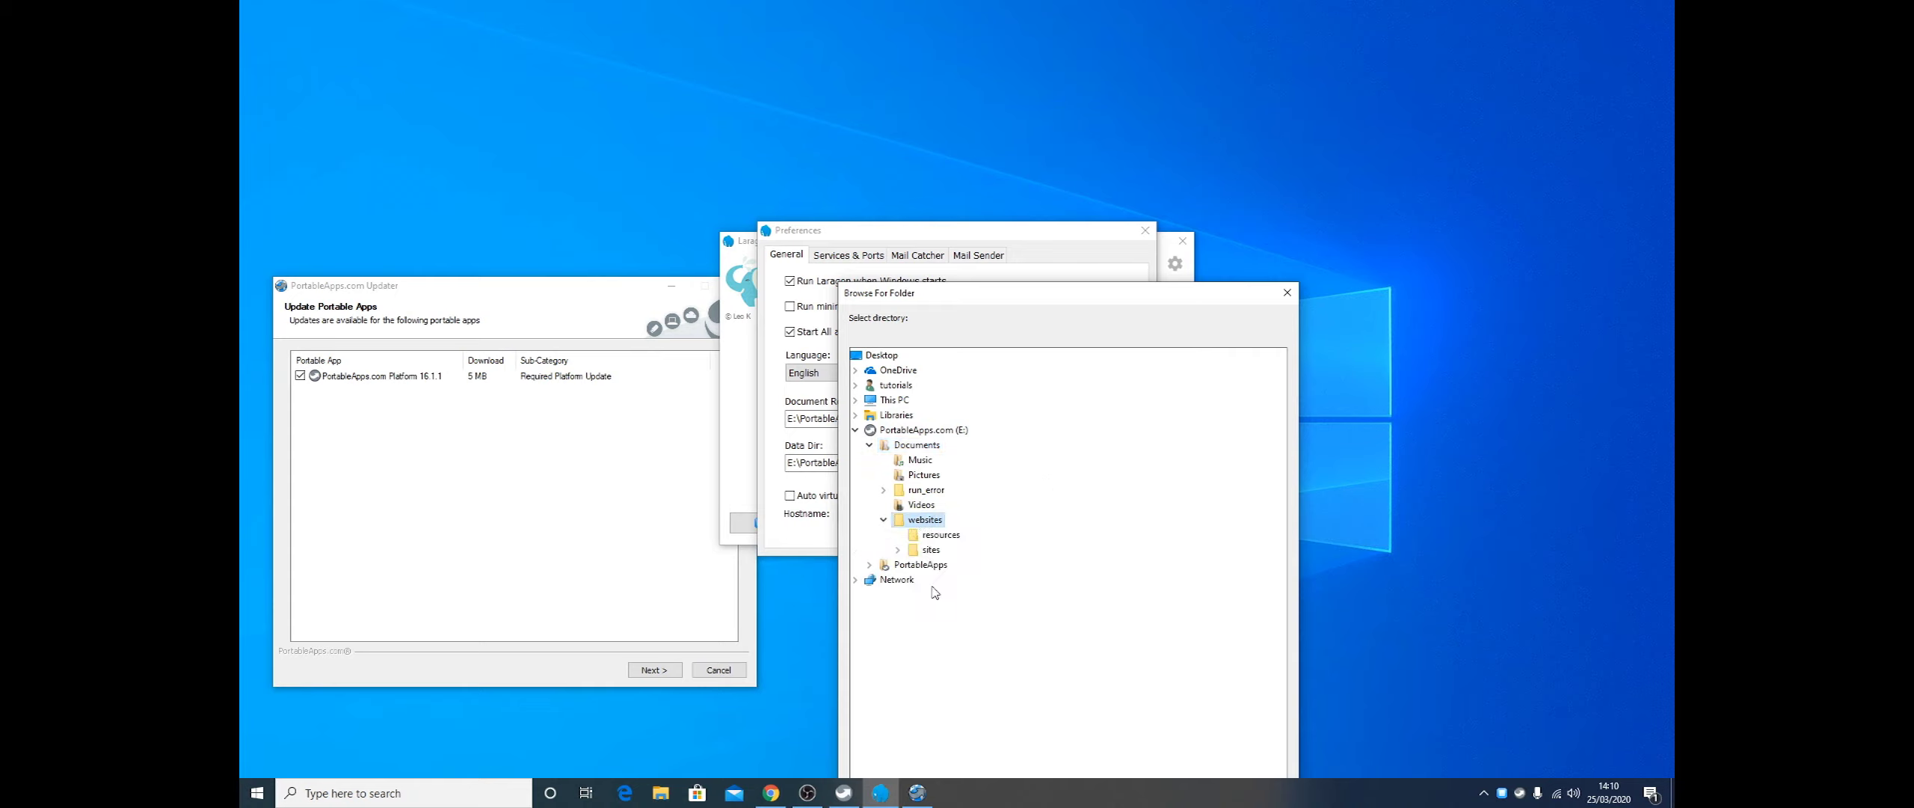
double_click(931, 549)
left_click_drag(1025, 293, 1031, 120)
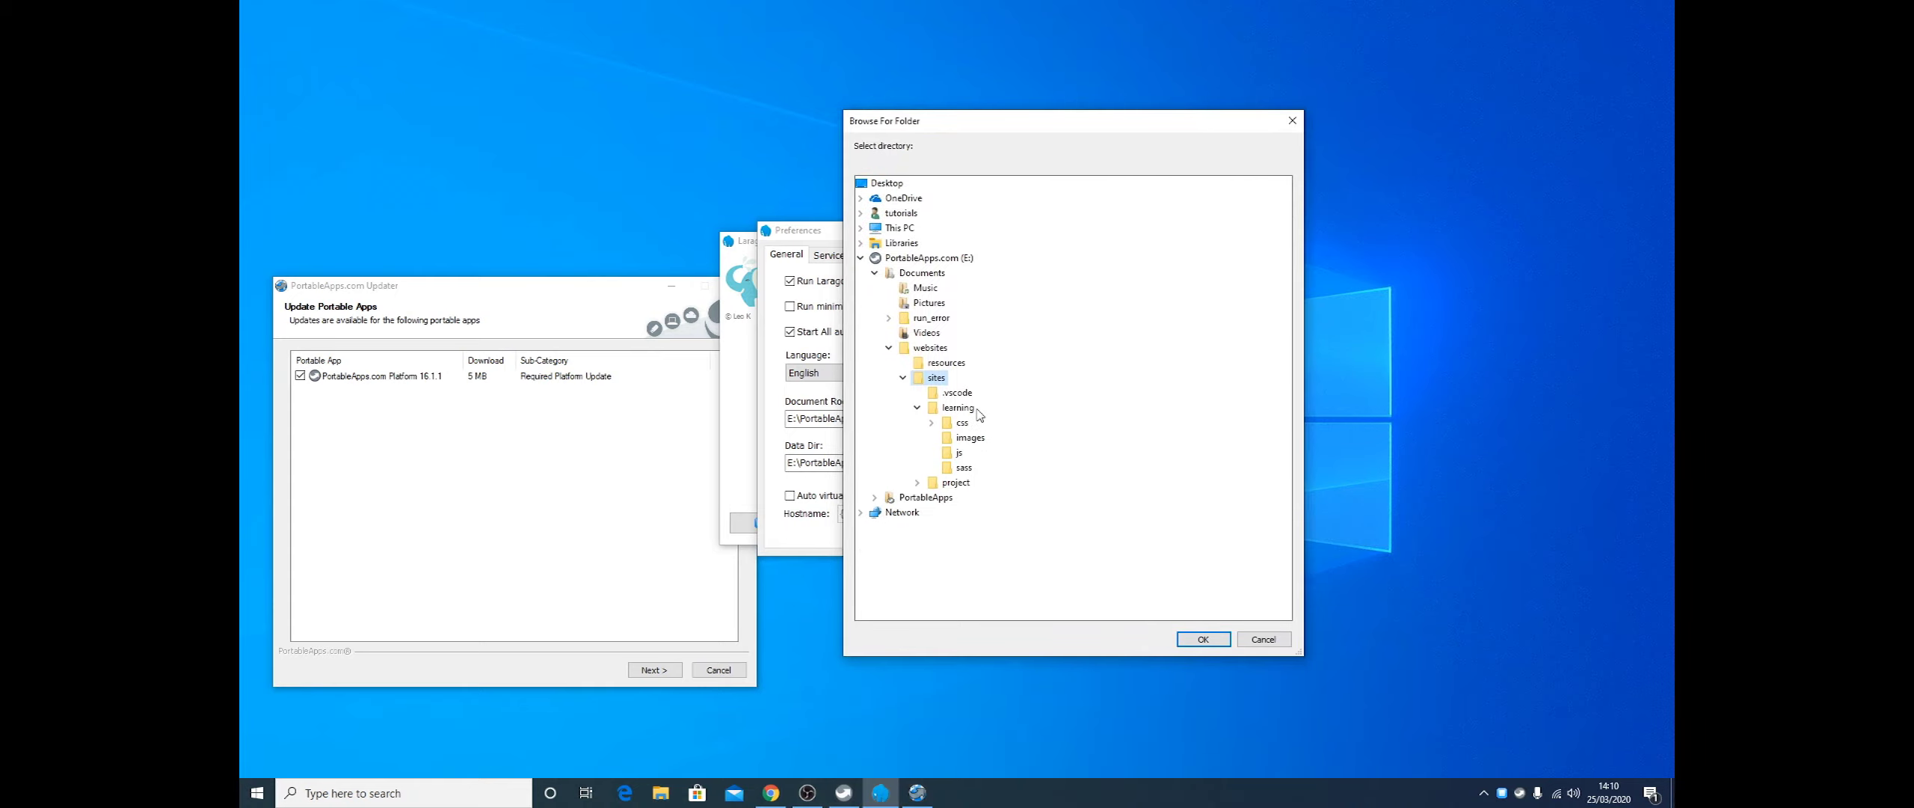
left_click(1201, 642)
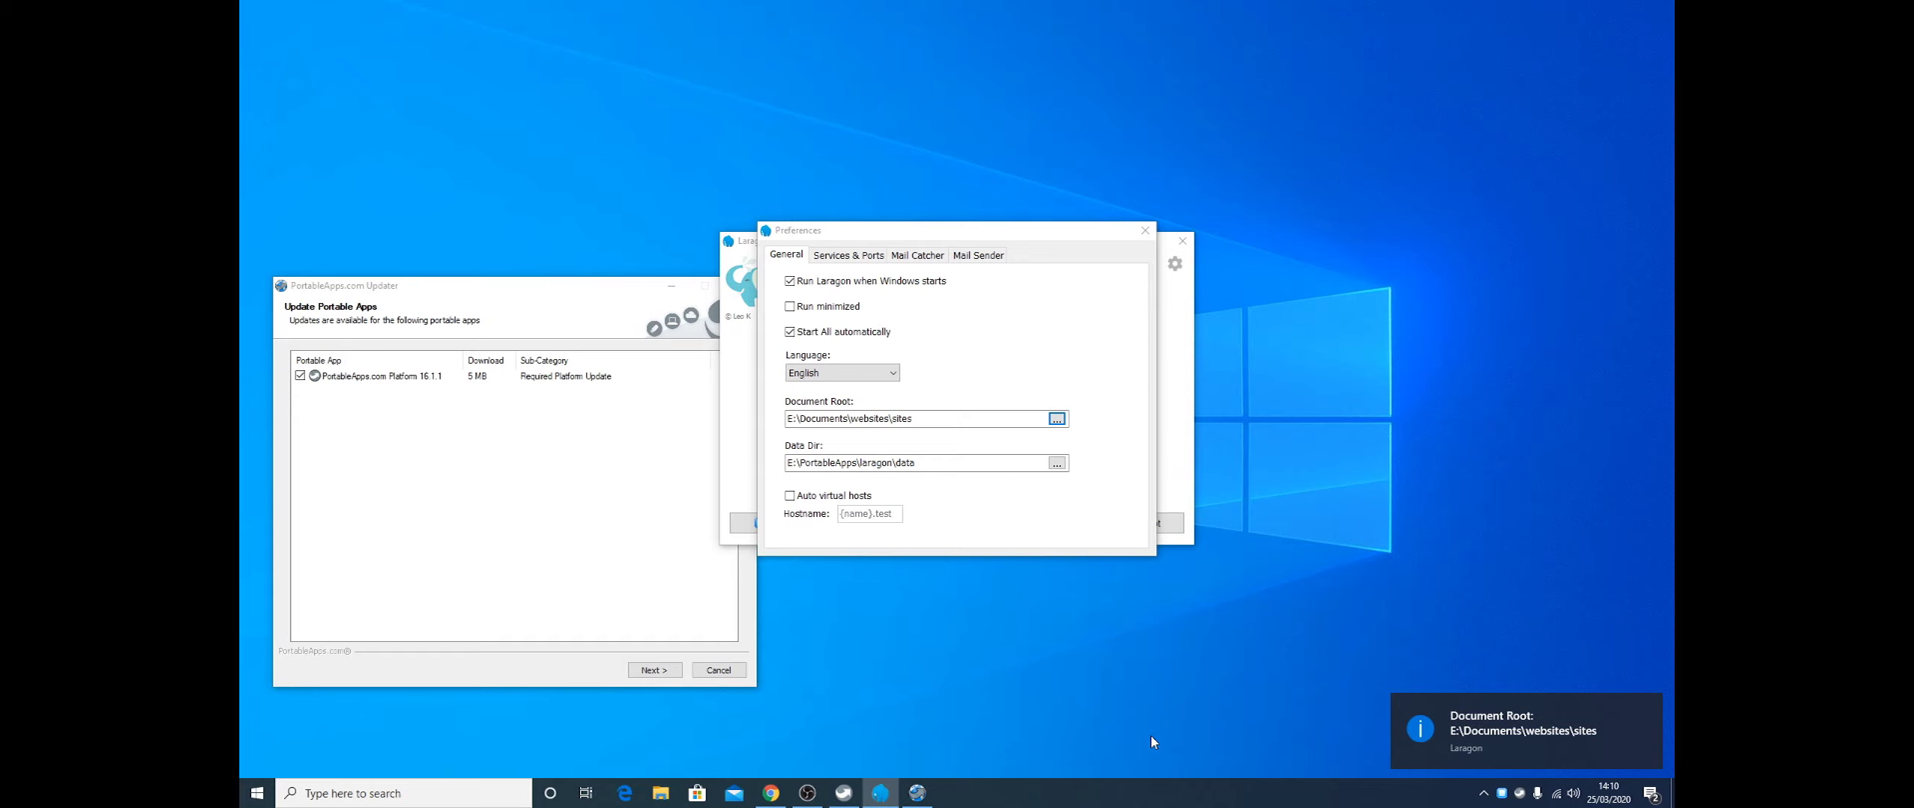
Enable Auto virtual hosts in Laragon's preferences, close them, and move the Laragon window clear of the updater
left_click_drag(996, 236, 1279, 178)
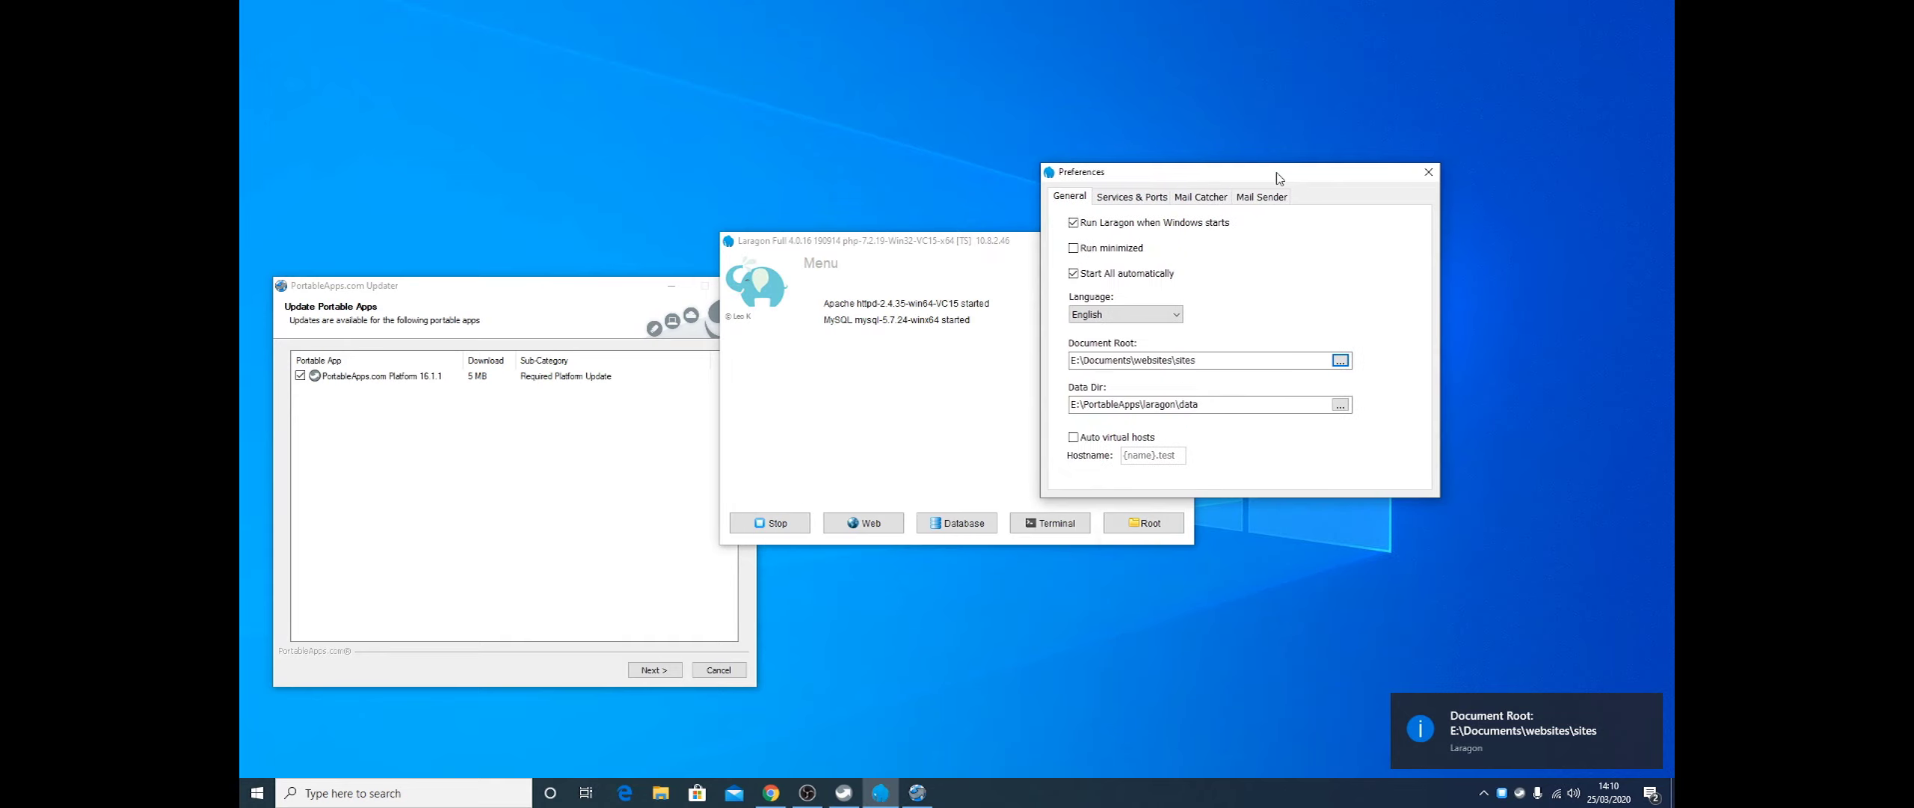
left_click(1076, 439)
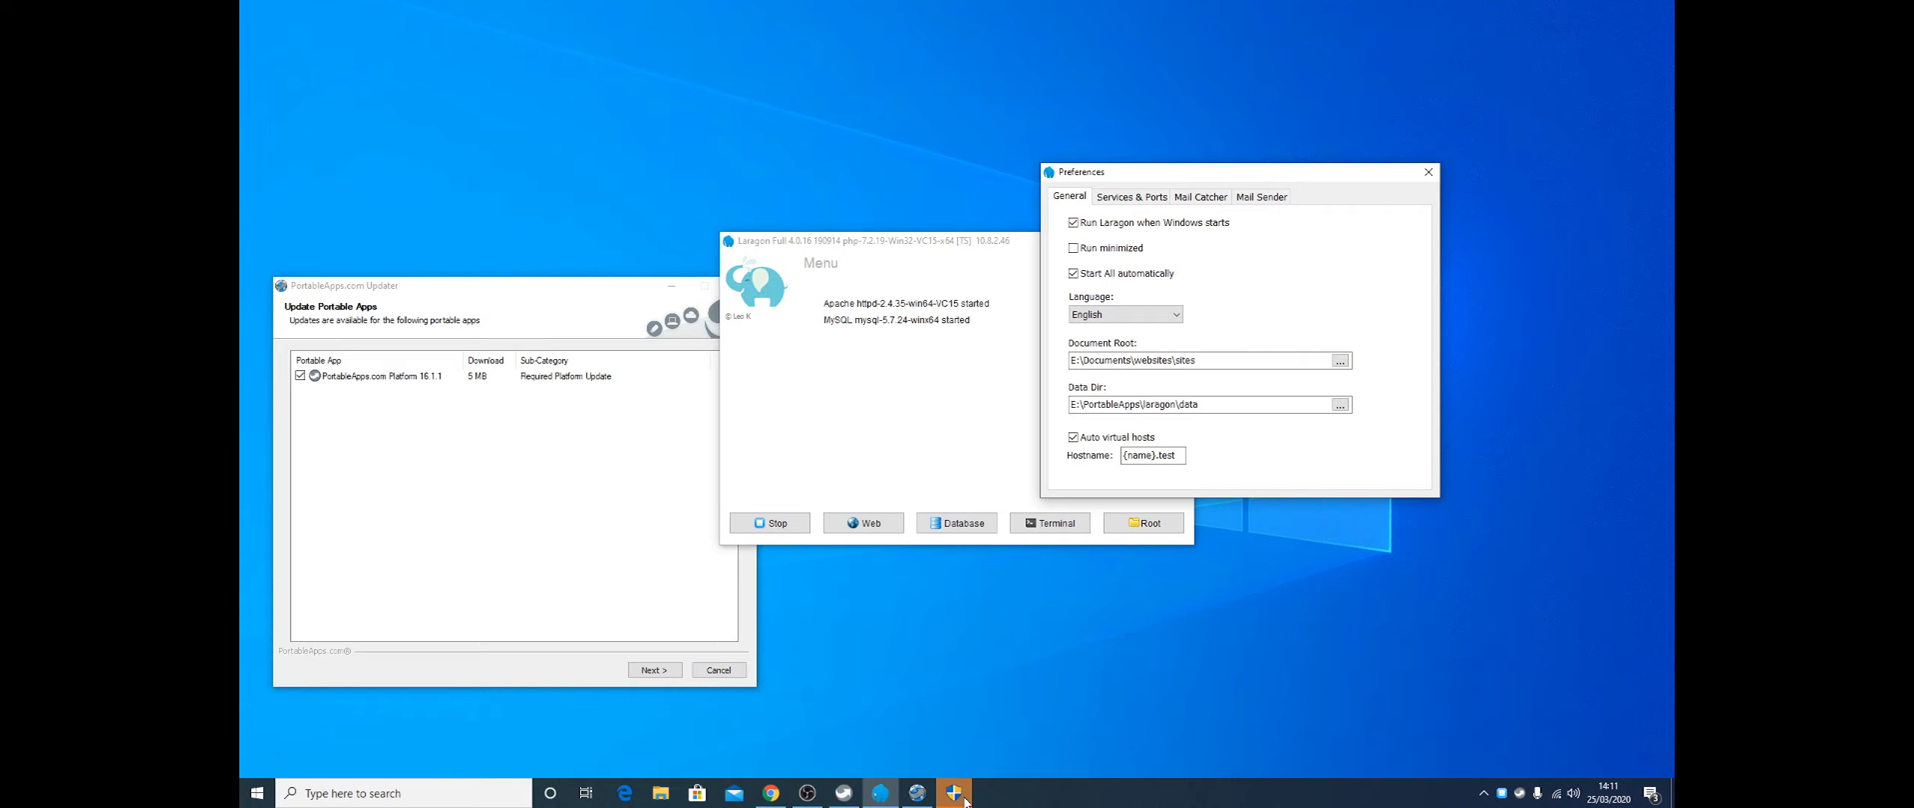
mouse_move(963, 801)
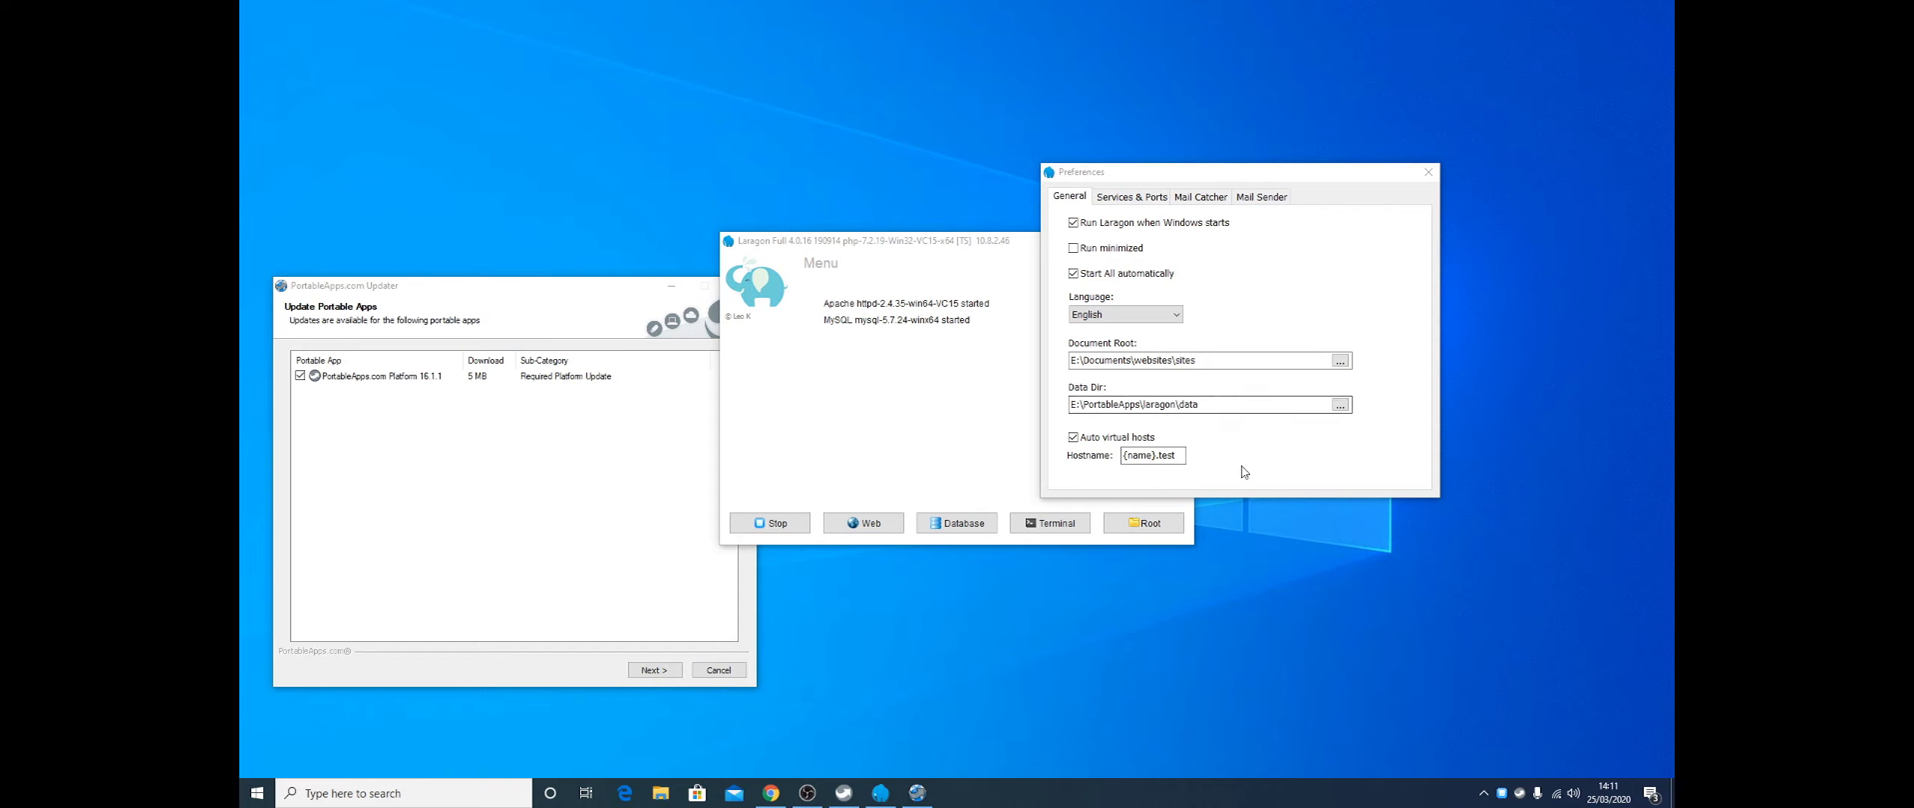
left_click(1429, 172)
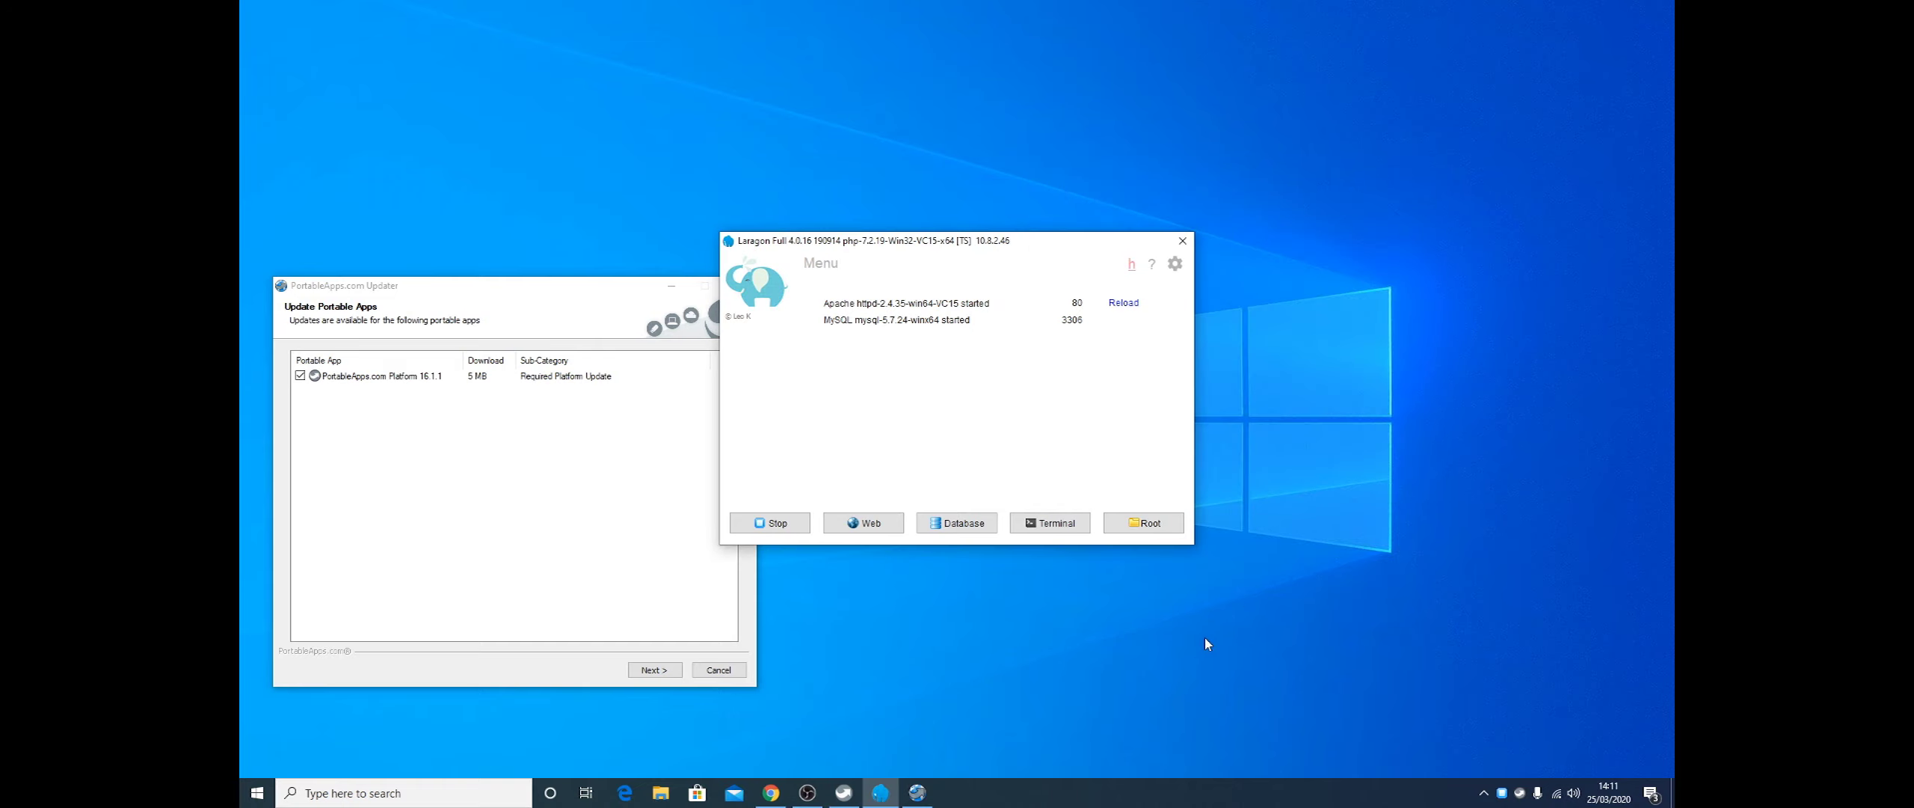
left_click_drag(927, 242, 1077, 262)
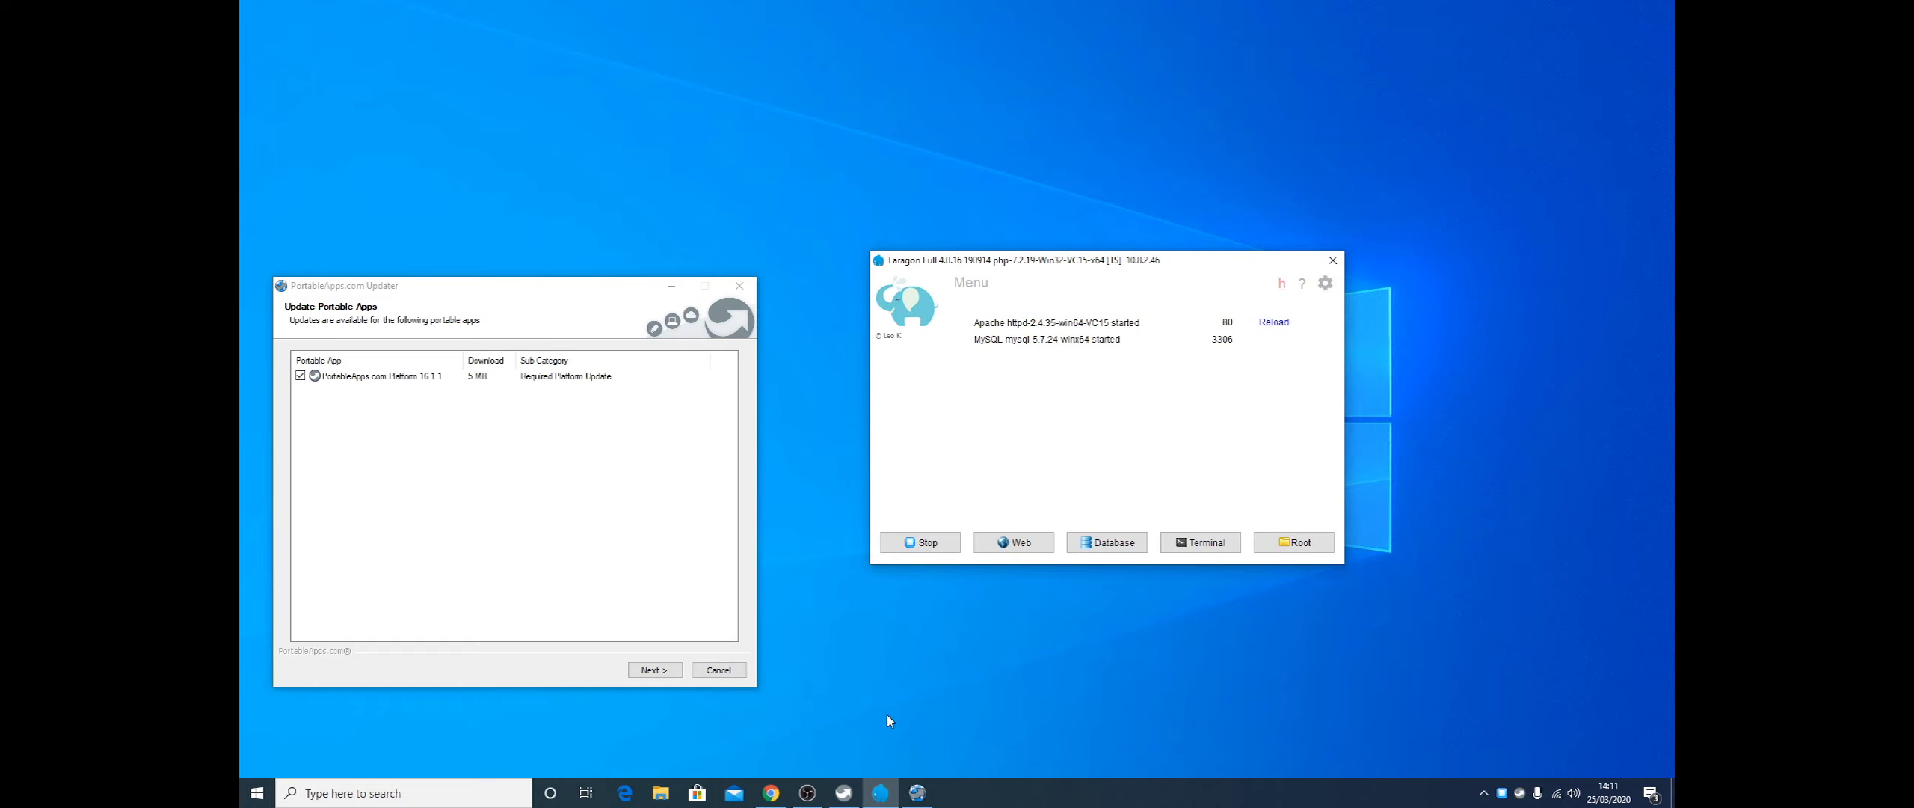
Browse in File Explorer to the myslqi_error folder under E:\Documents\run_error
left_click(661, 793)
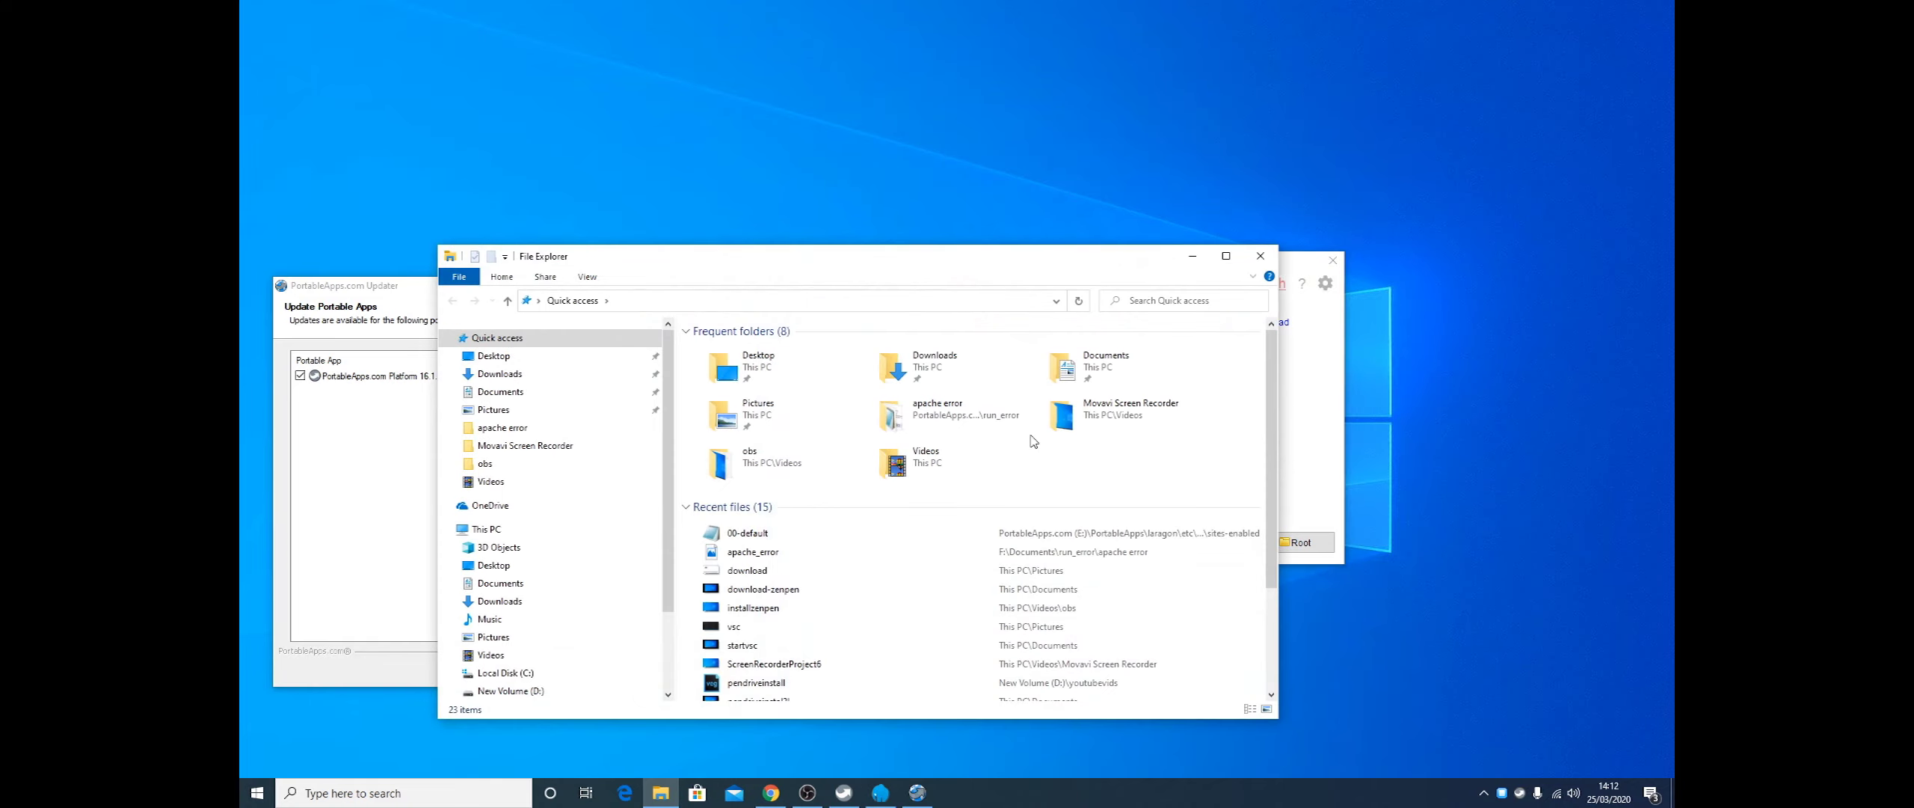
scroll(595, 586, "down", 2)
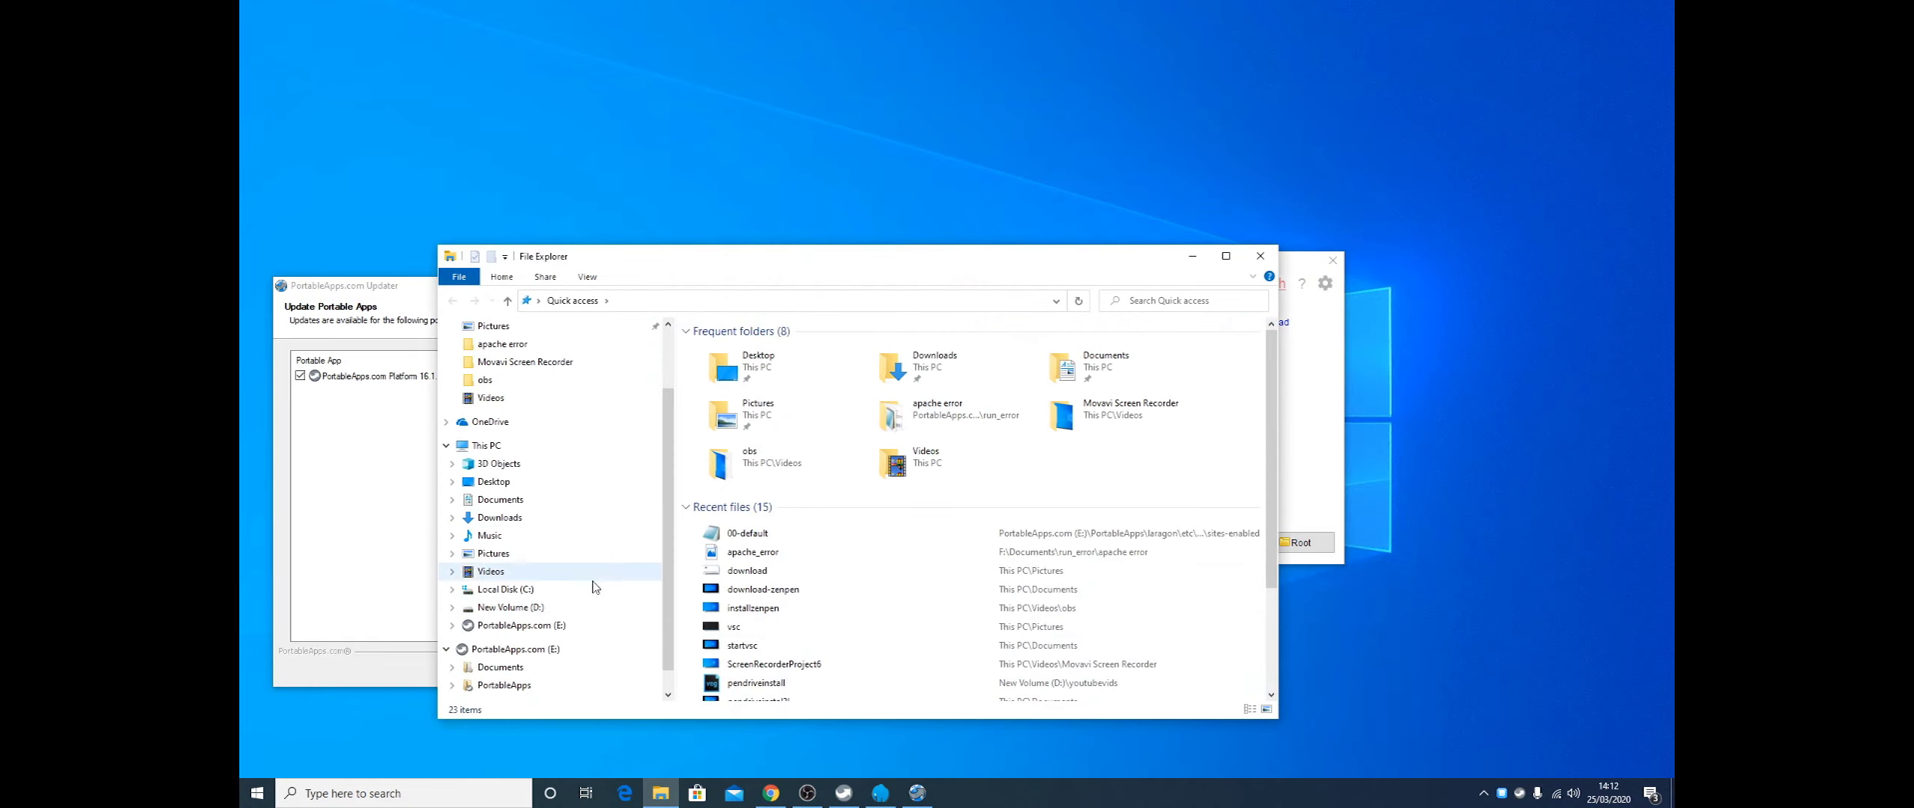
left_click(526, 650)
double_click(822, 350)
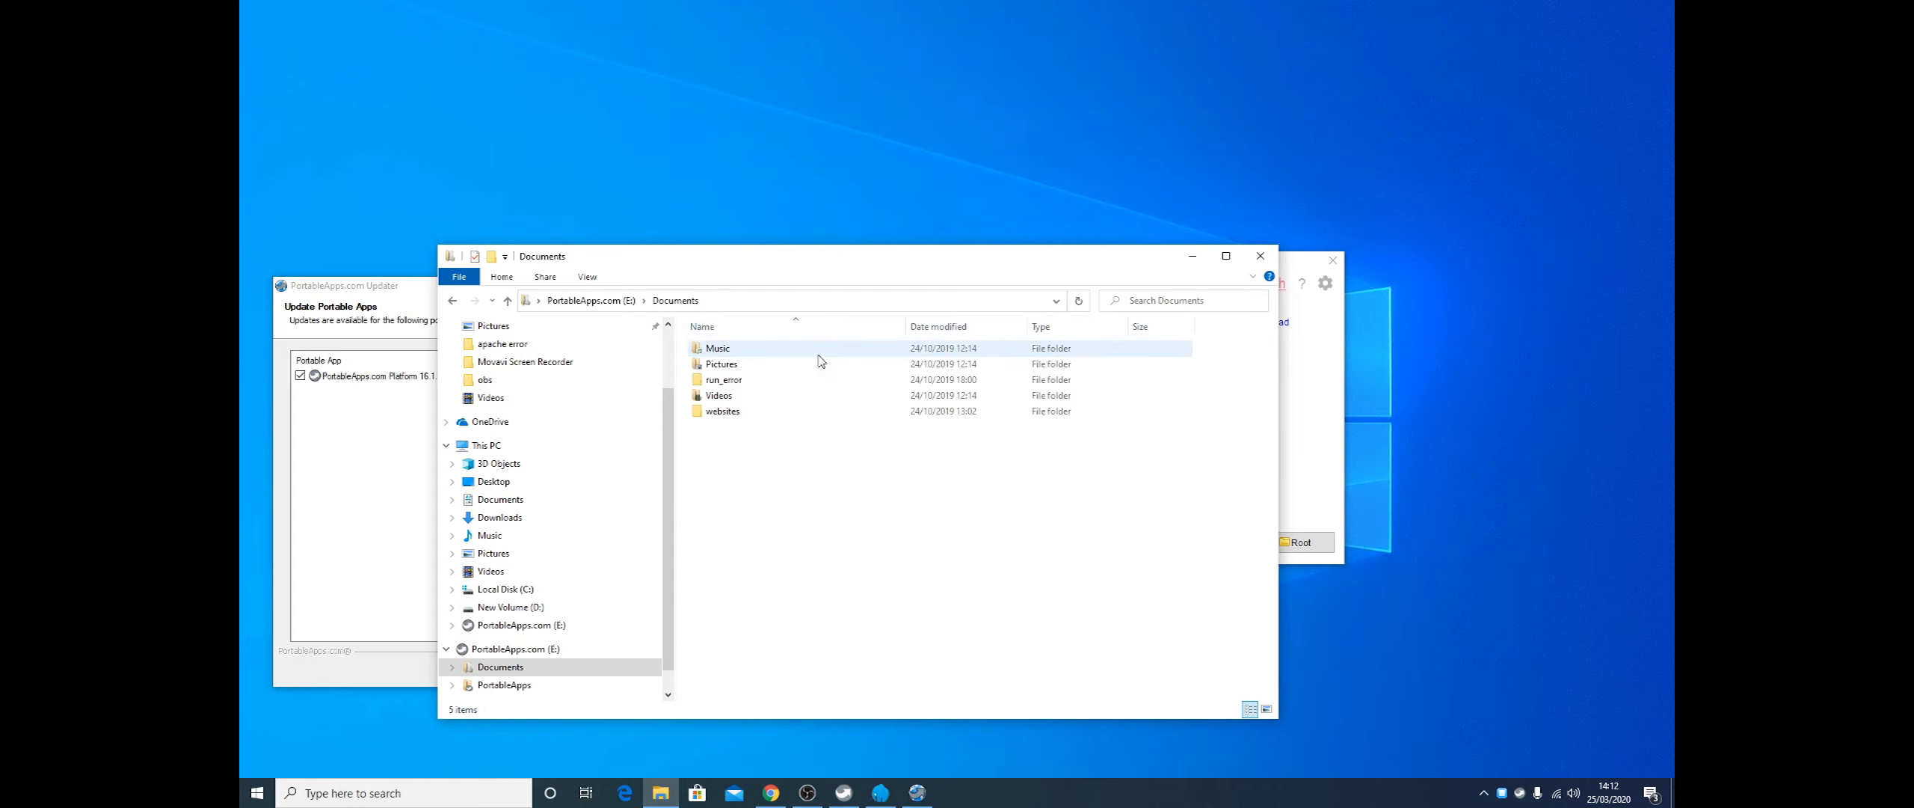
double_click(741, 380)
left_click(734, 367)
double_click(737, 366)
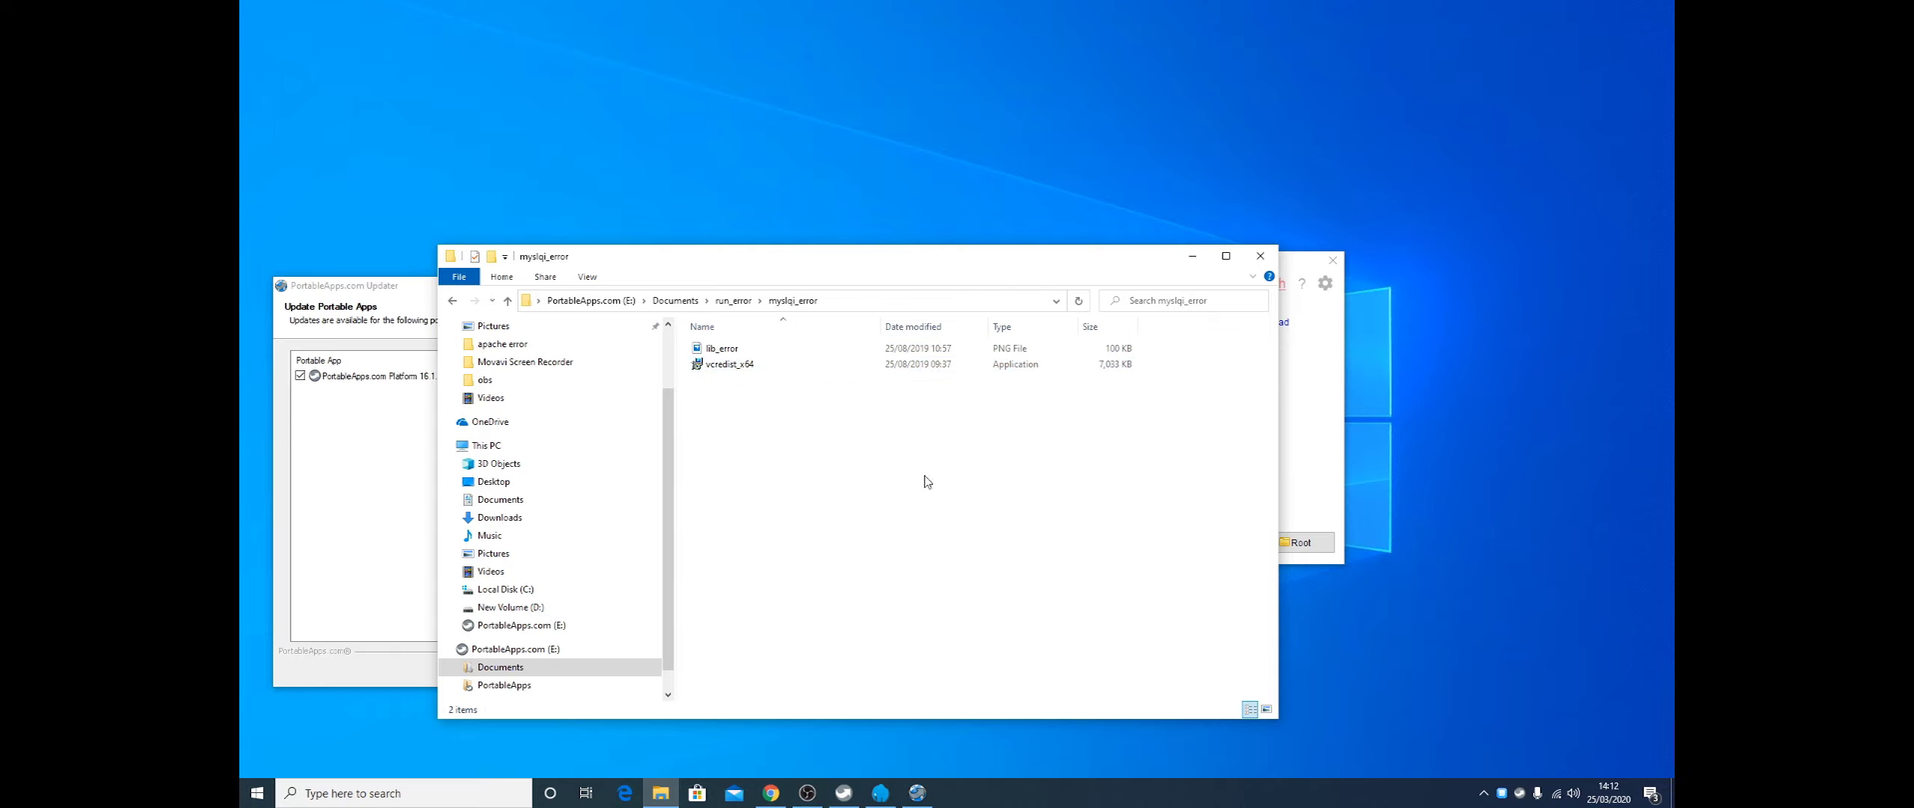
View the lib_error image to examine the mysqld.exe system error, and close it
left_click(720, 348)
double_click(720, 348)
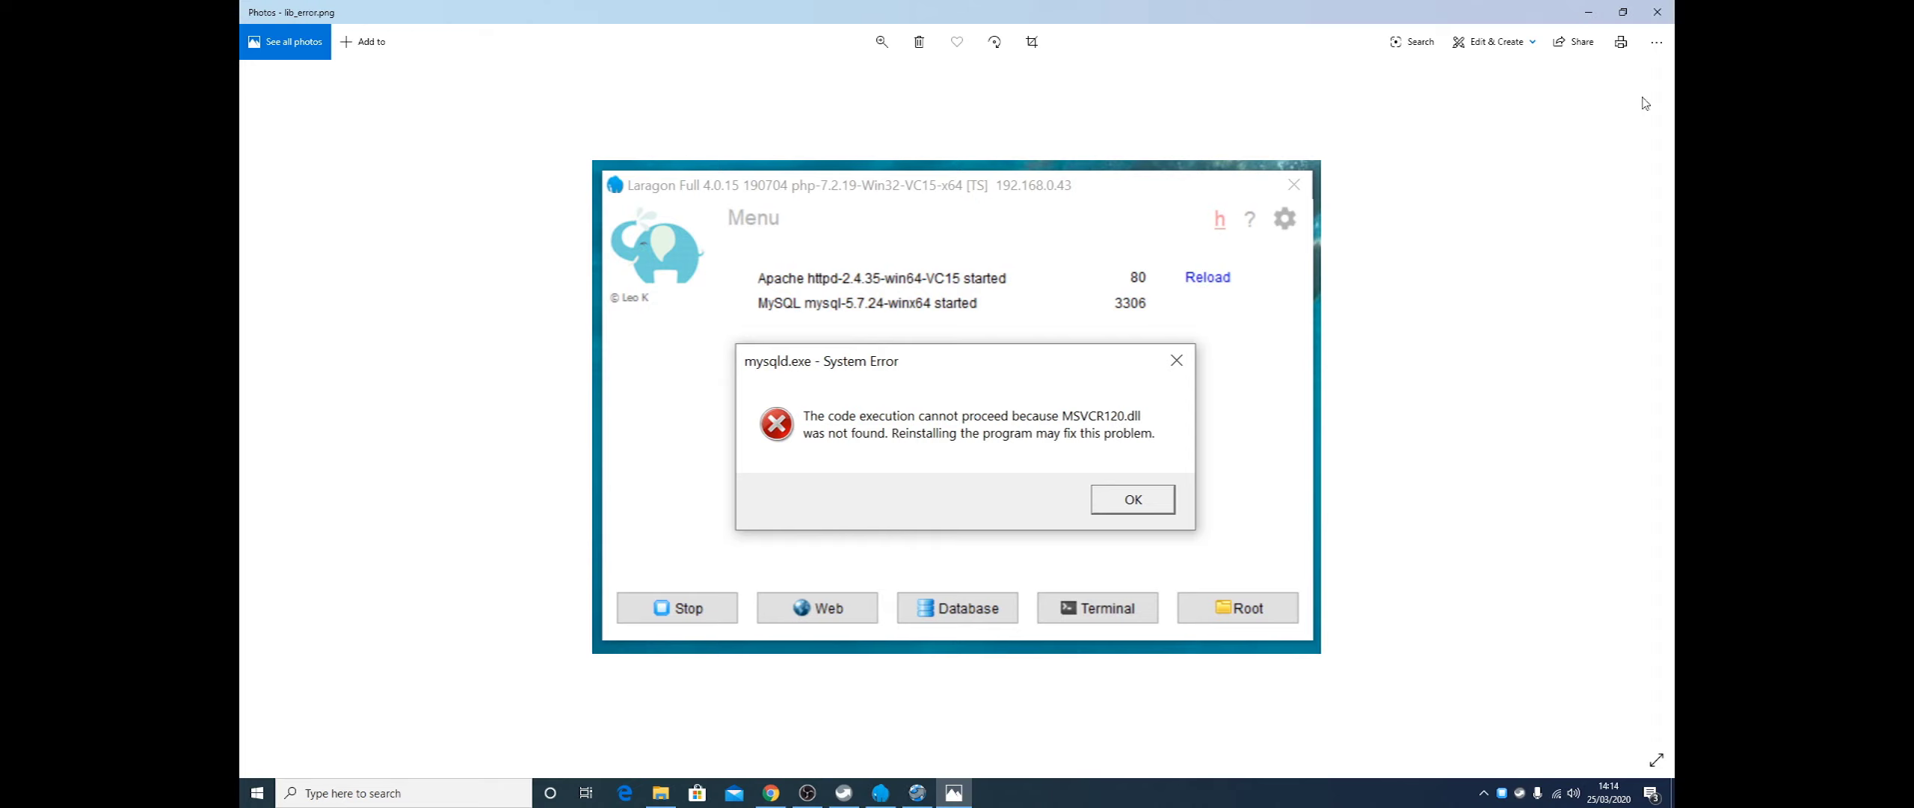
left_click(1658, 12)
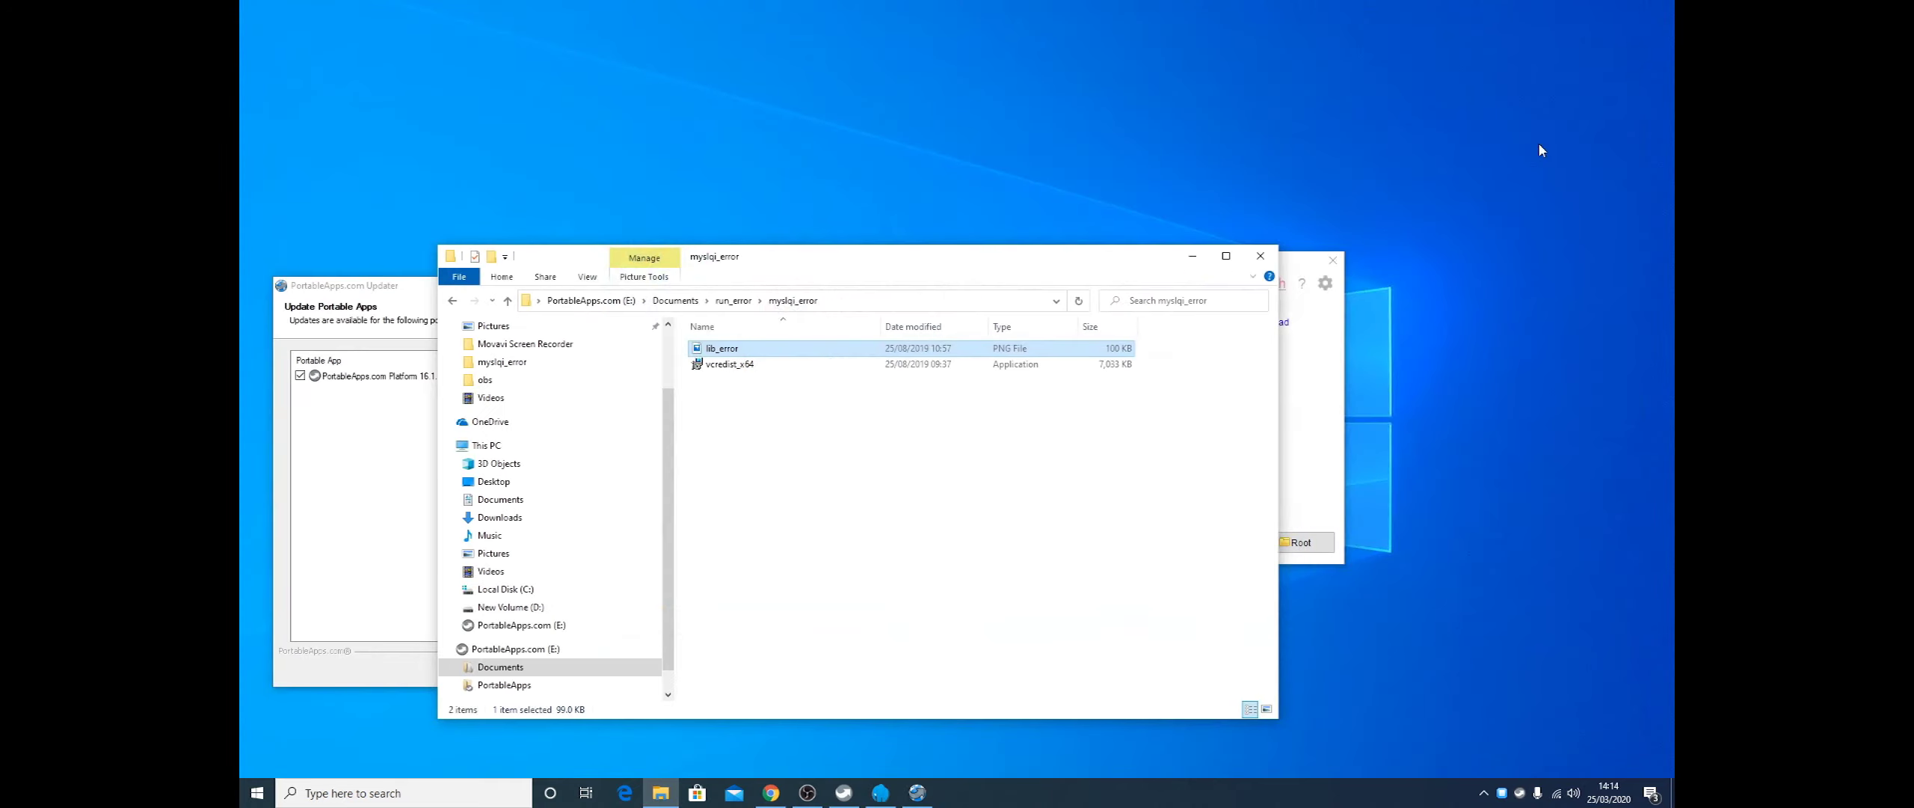
left_click(831, 431)
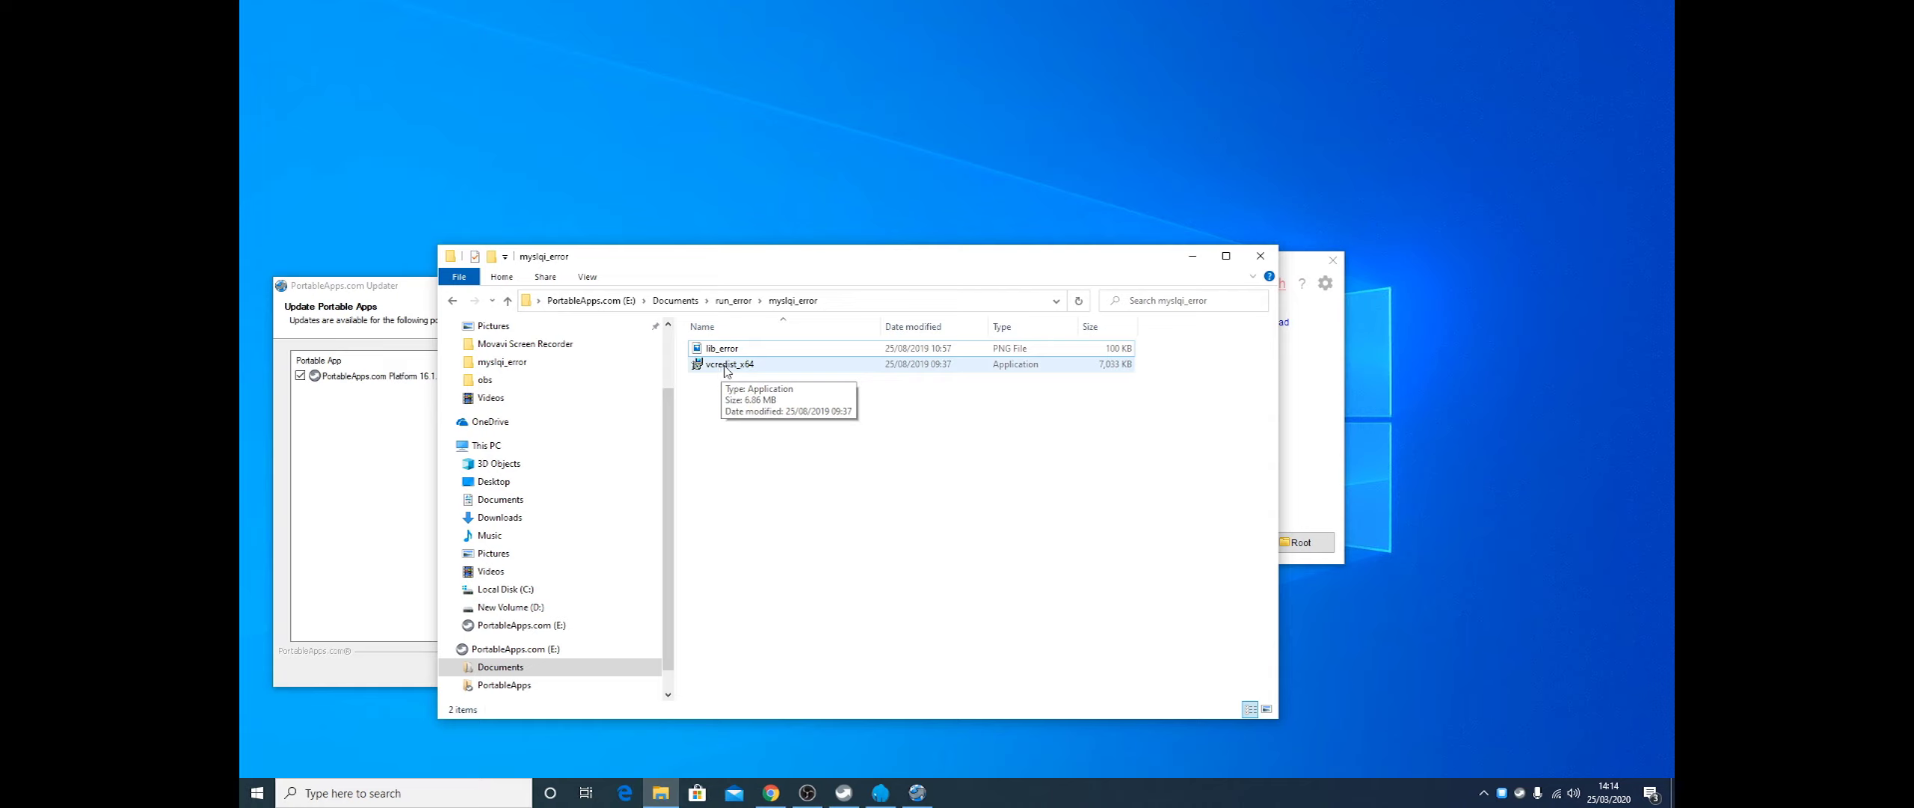
Open the vcredist_x64 installer to examine its setup options, cancel the setup, and close the folder window
double_click(729, 365)
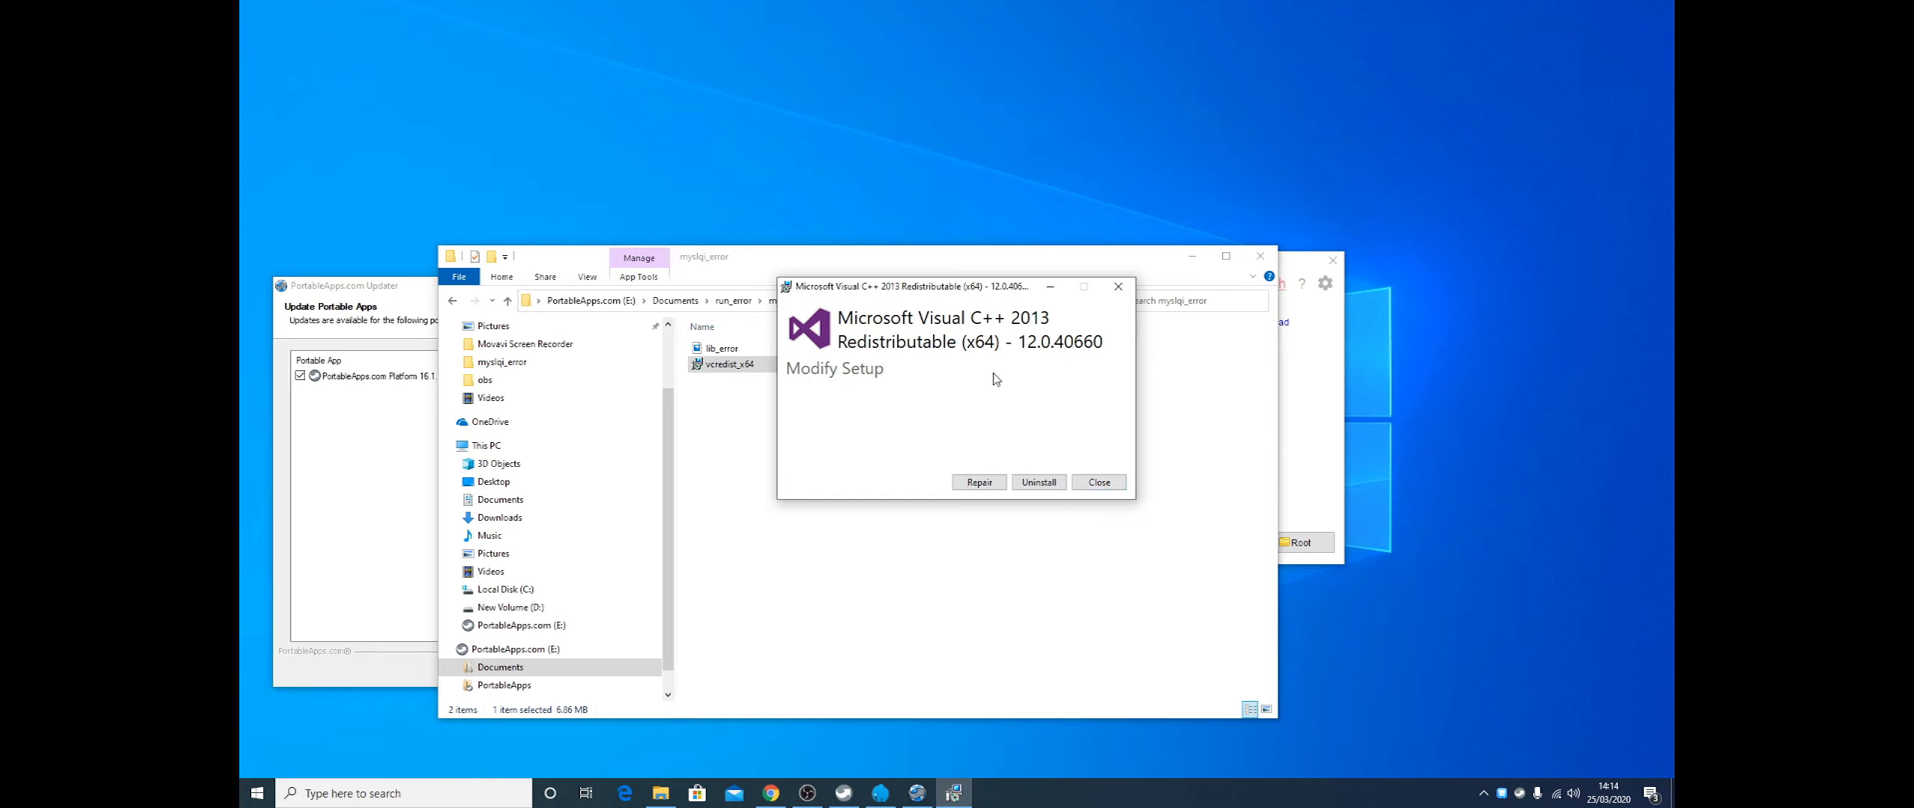
left_click(1118, 286)
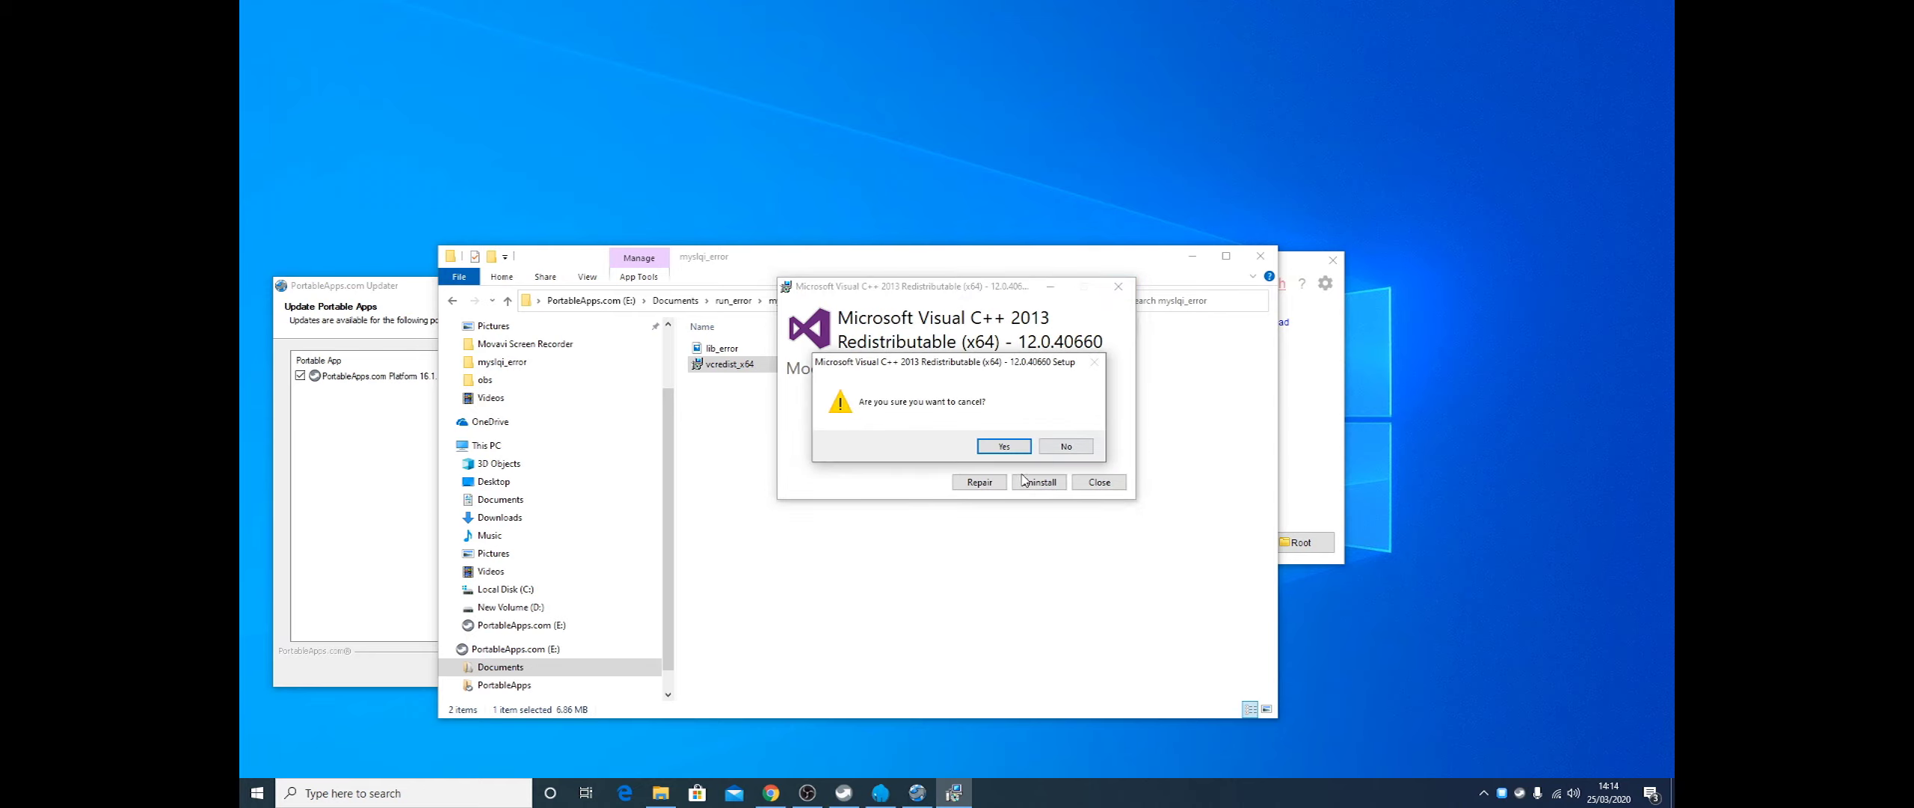
left_click(1004, 446)
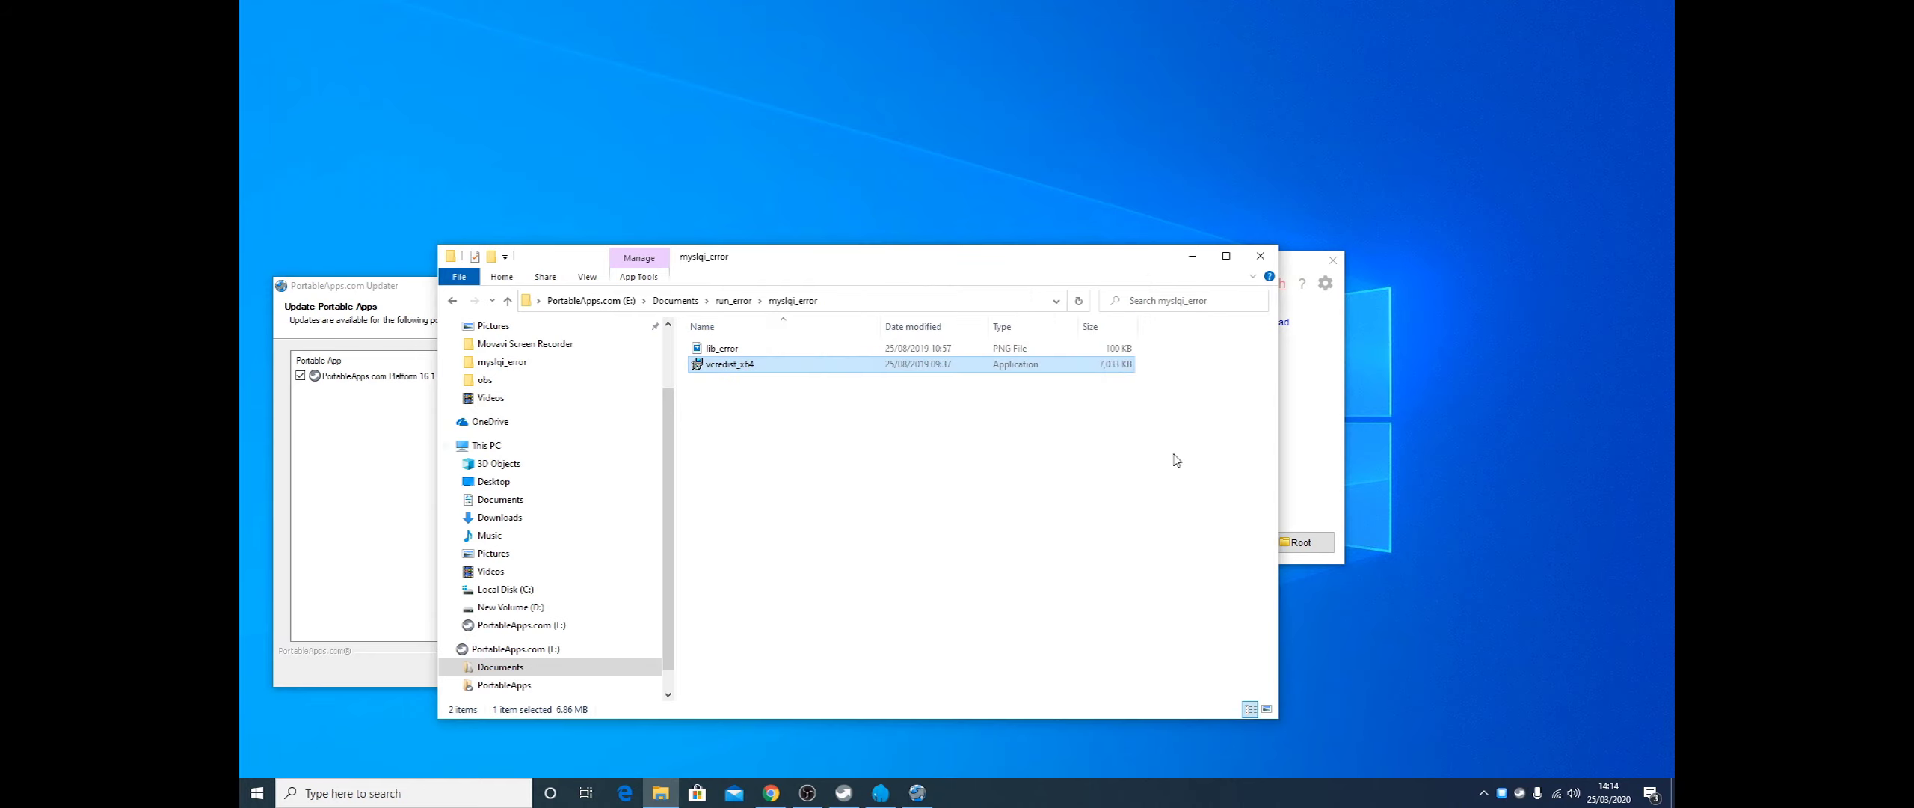
left_click(1262, 257)
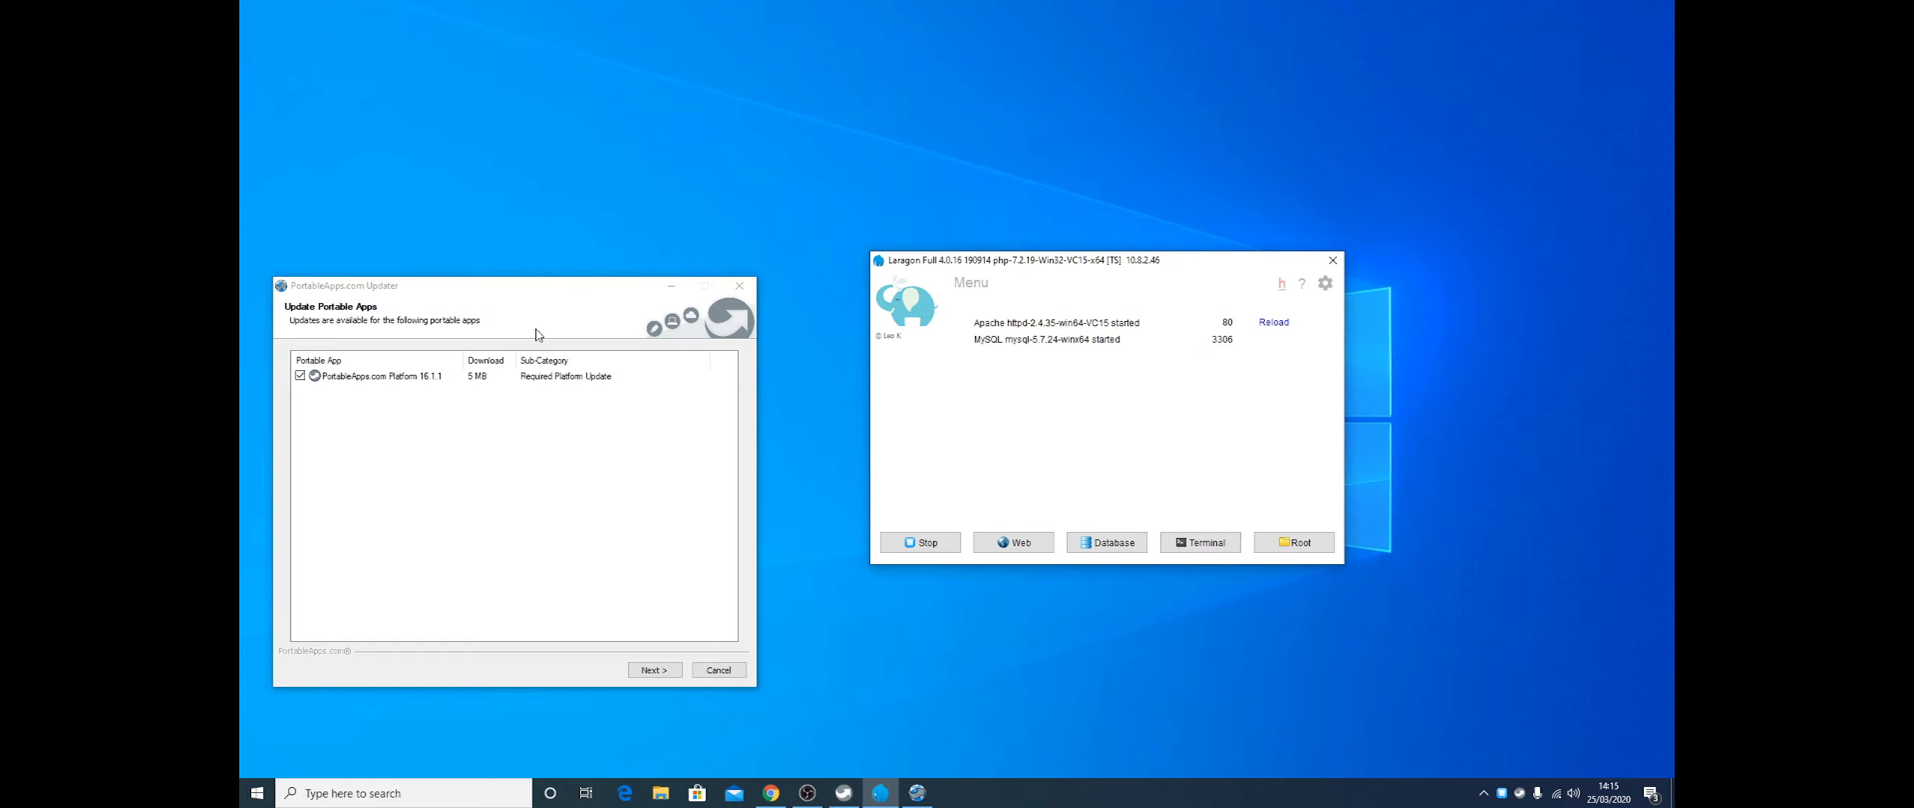
Install the PortableApps.com Platform 16.1.1 update and close the What's New window
left_click_drag(413, 286, 940, 191)
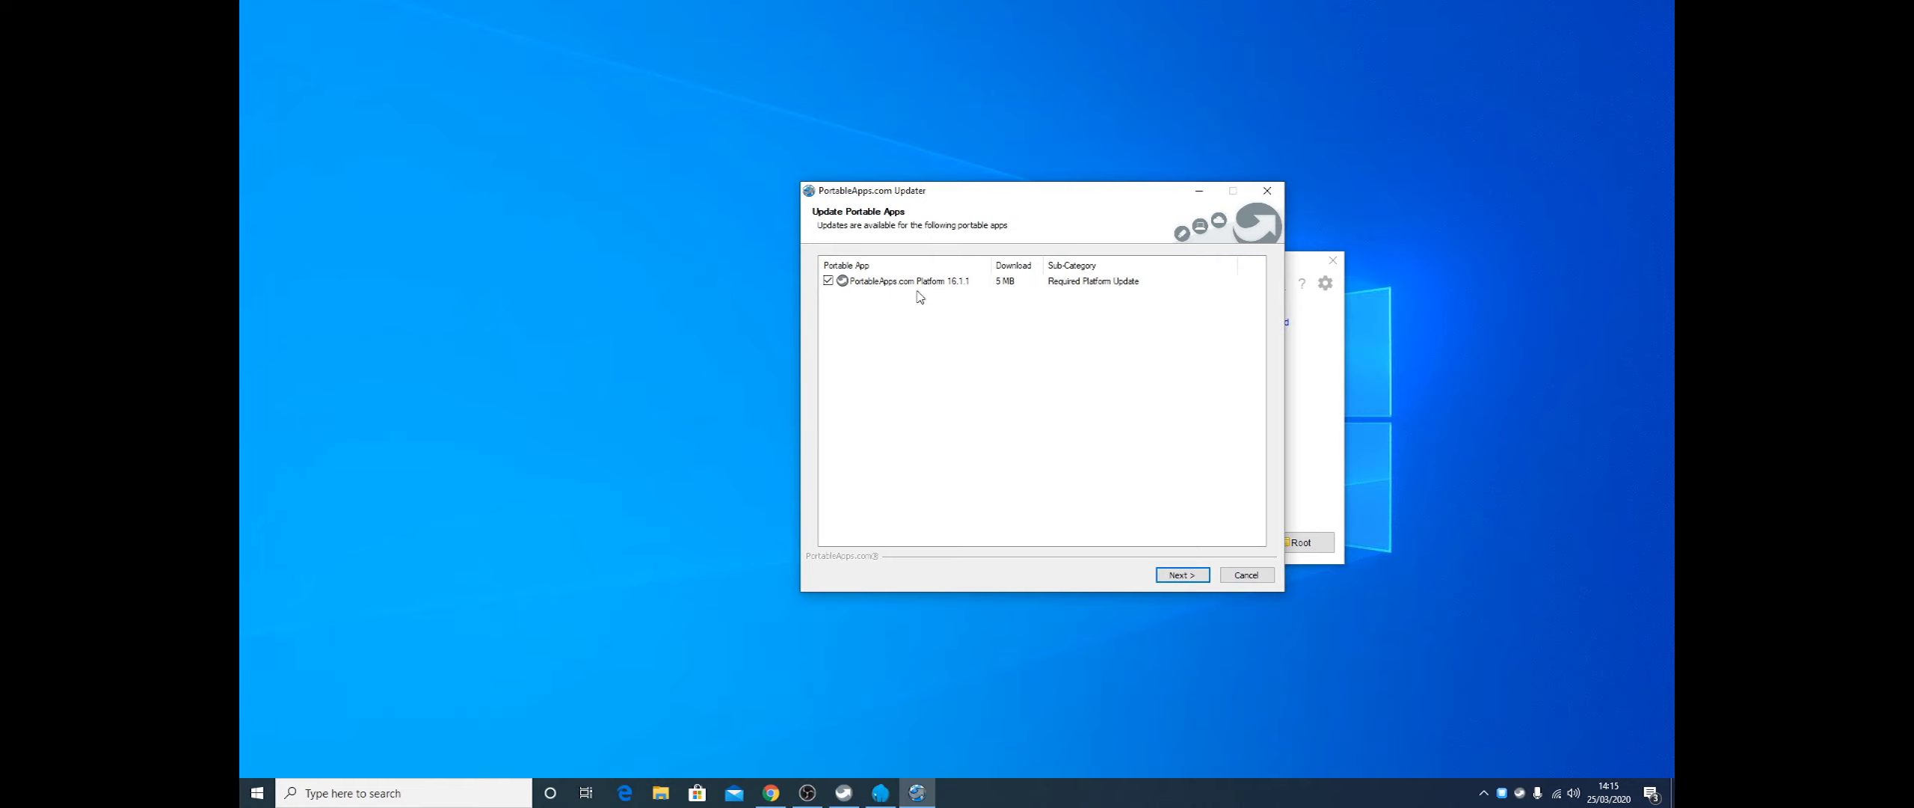
left_click(1182, 575)
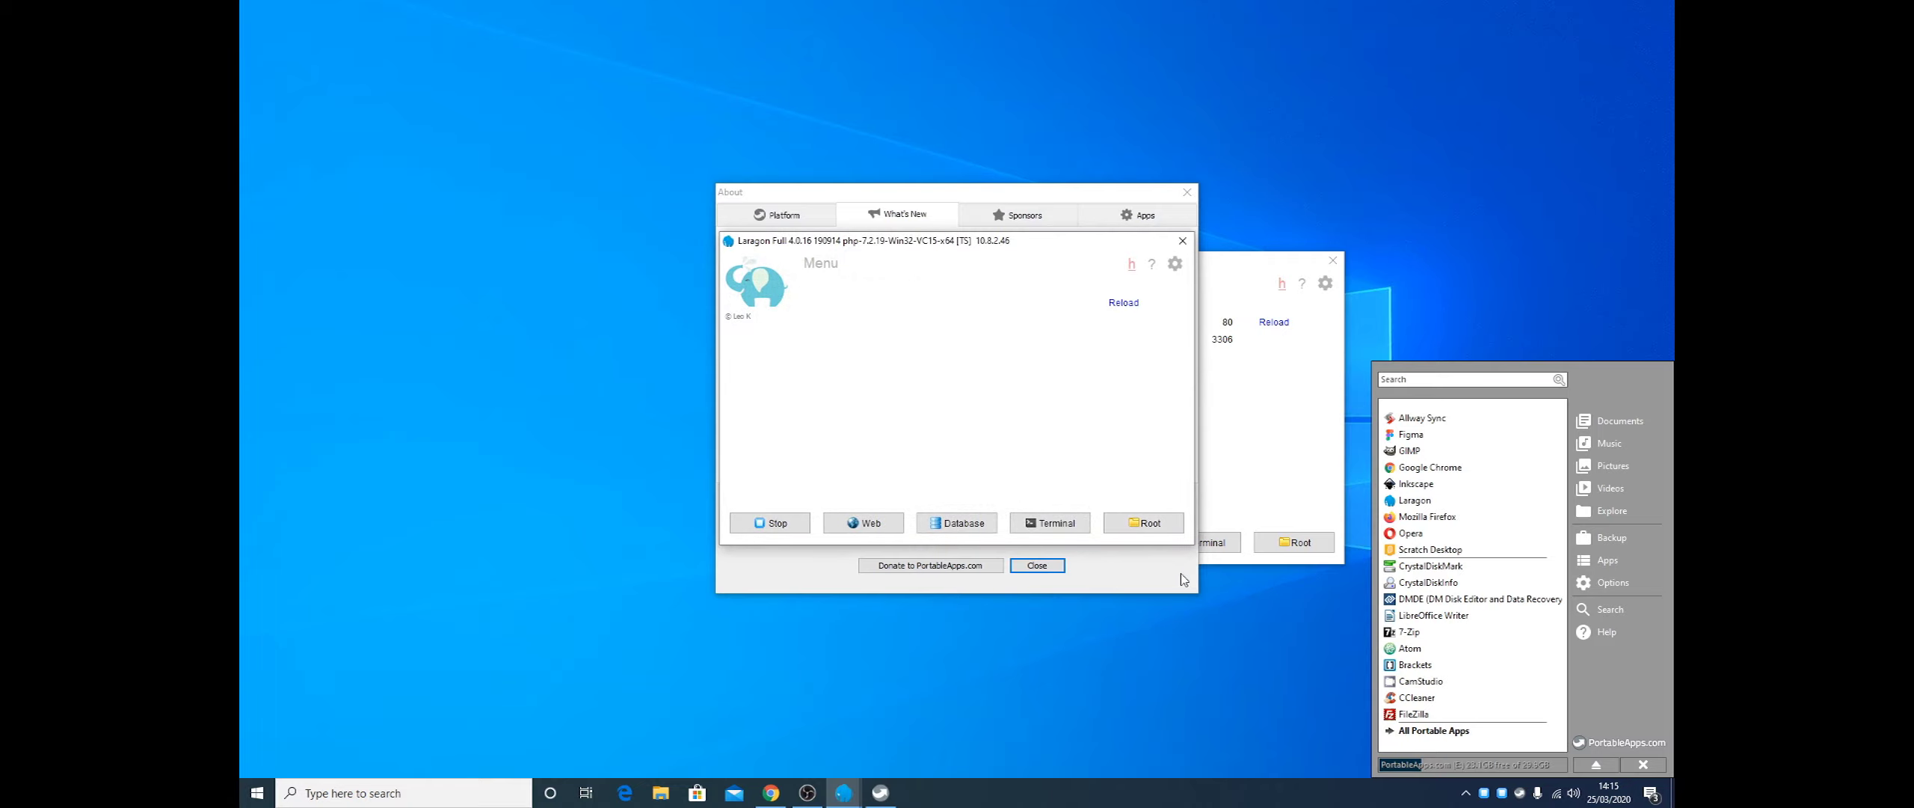
left_click_drag(1056, 192, 726, 100)
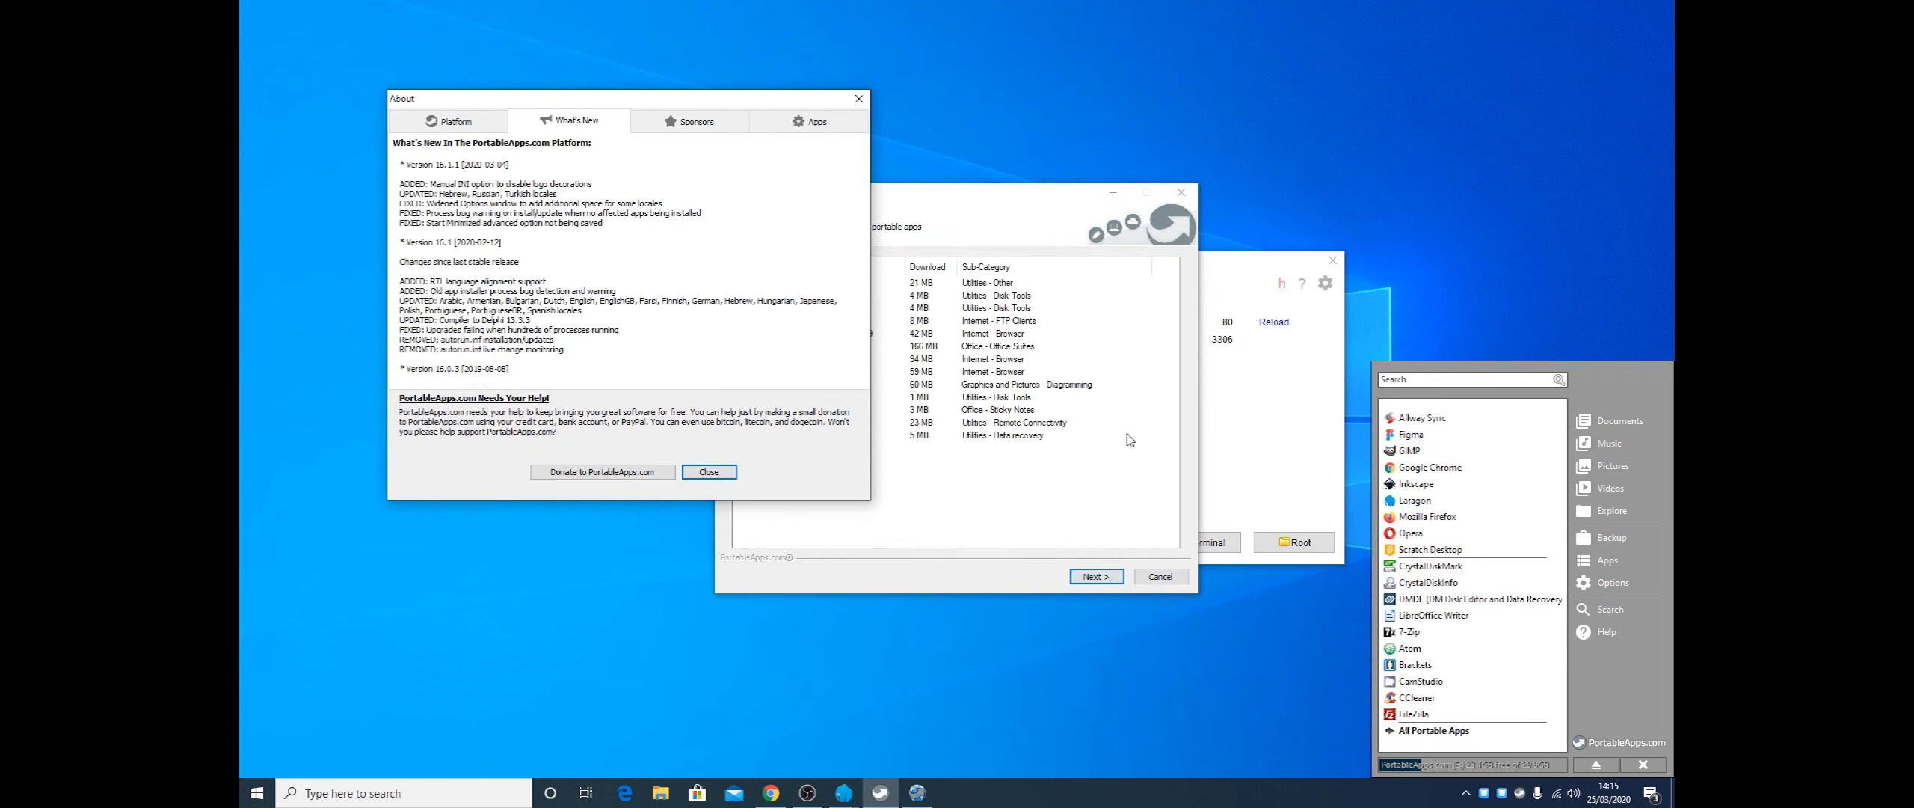
left_click(709, 471)
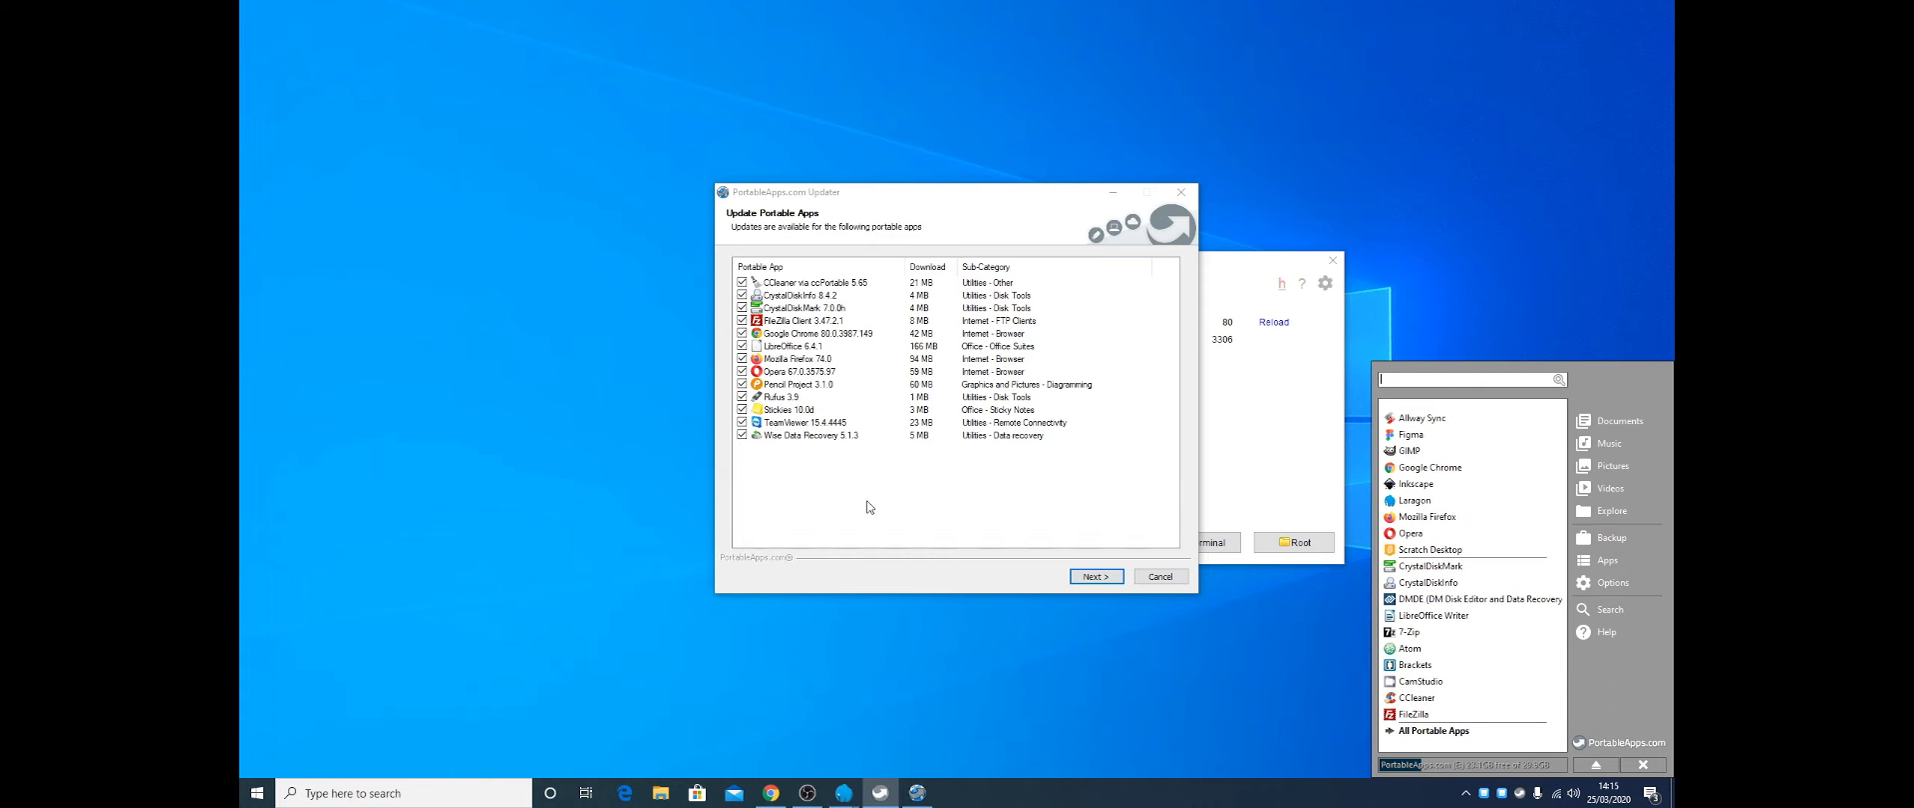
Start downloading and installing all listed portable app updates, and exit the extra Laragon instance
left_click(1091, 579)
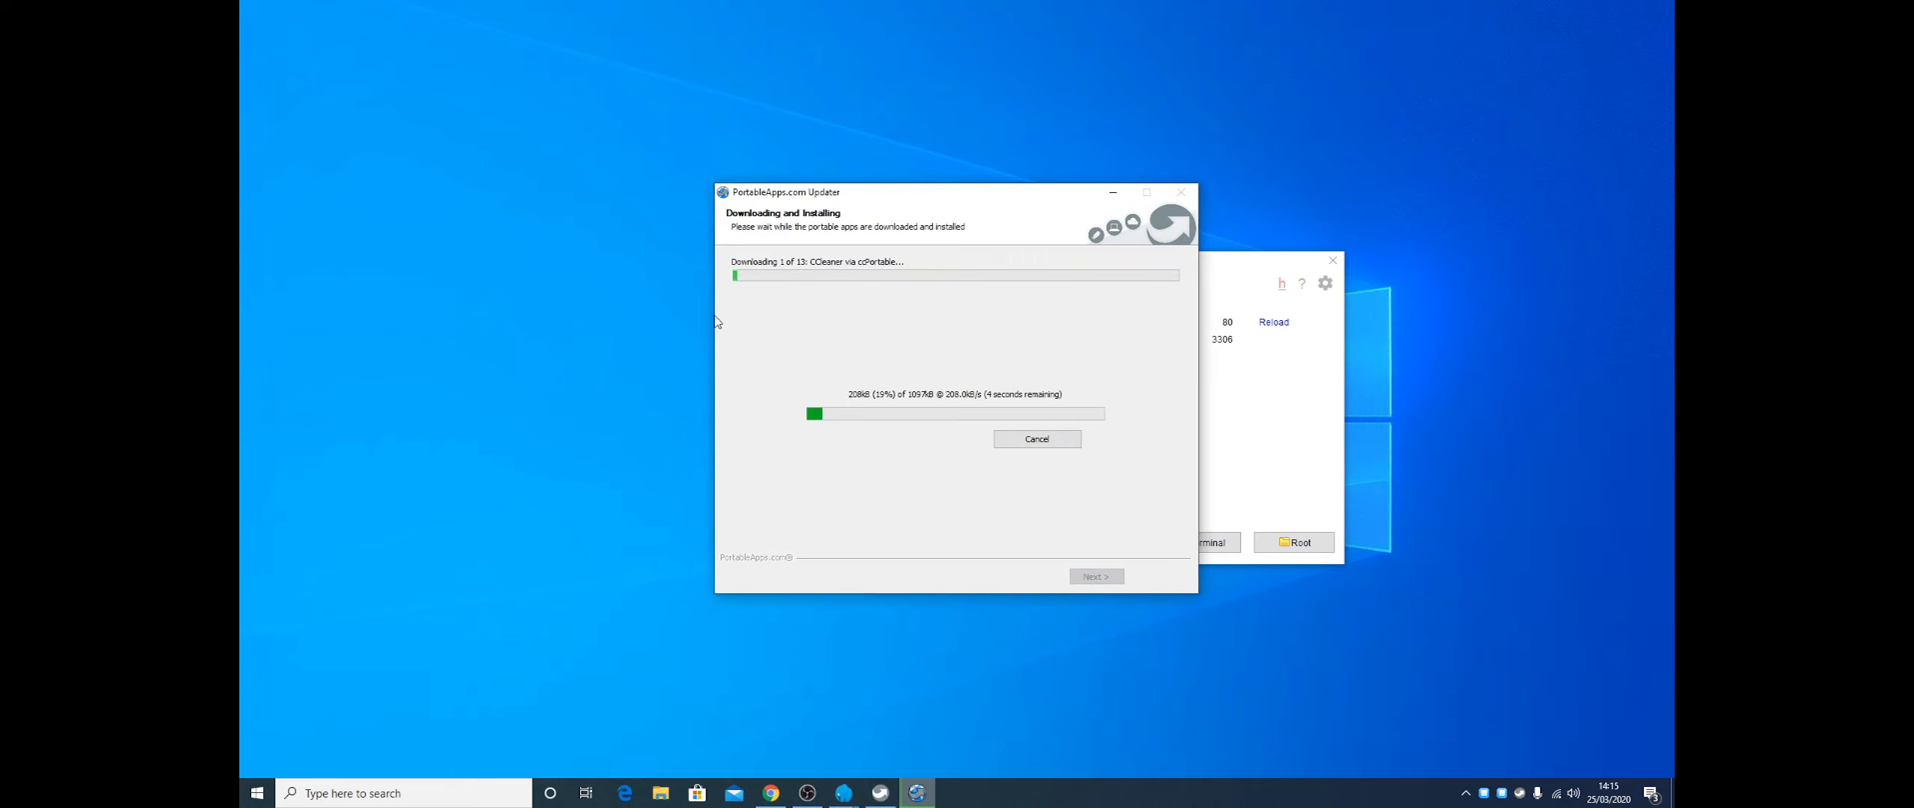
left_click_drag(990, 206, 743, 222)
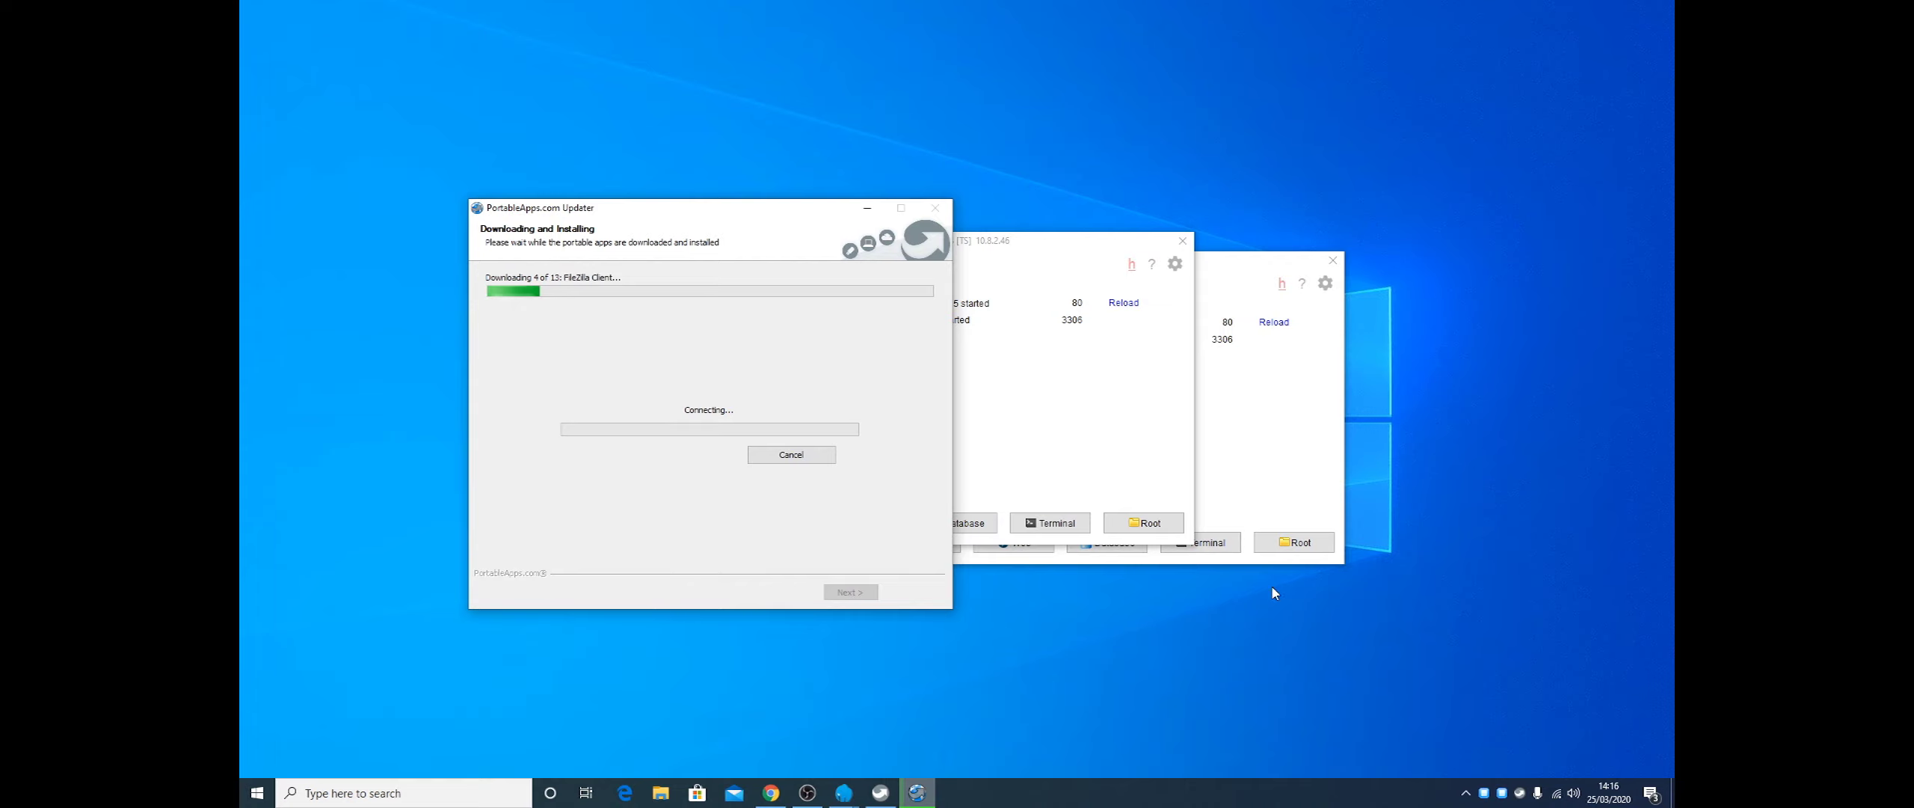
right_click(1501, 791)
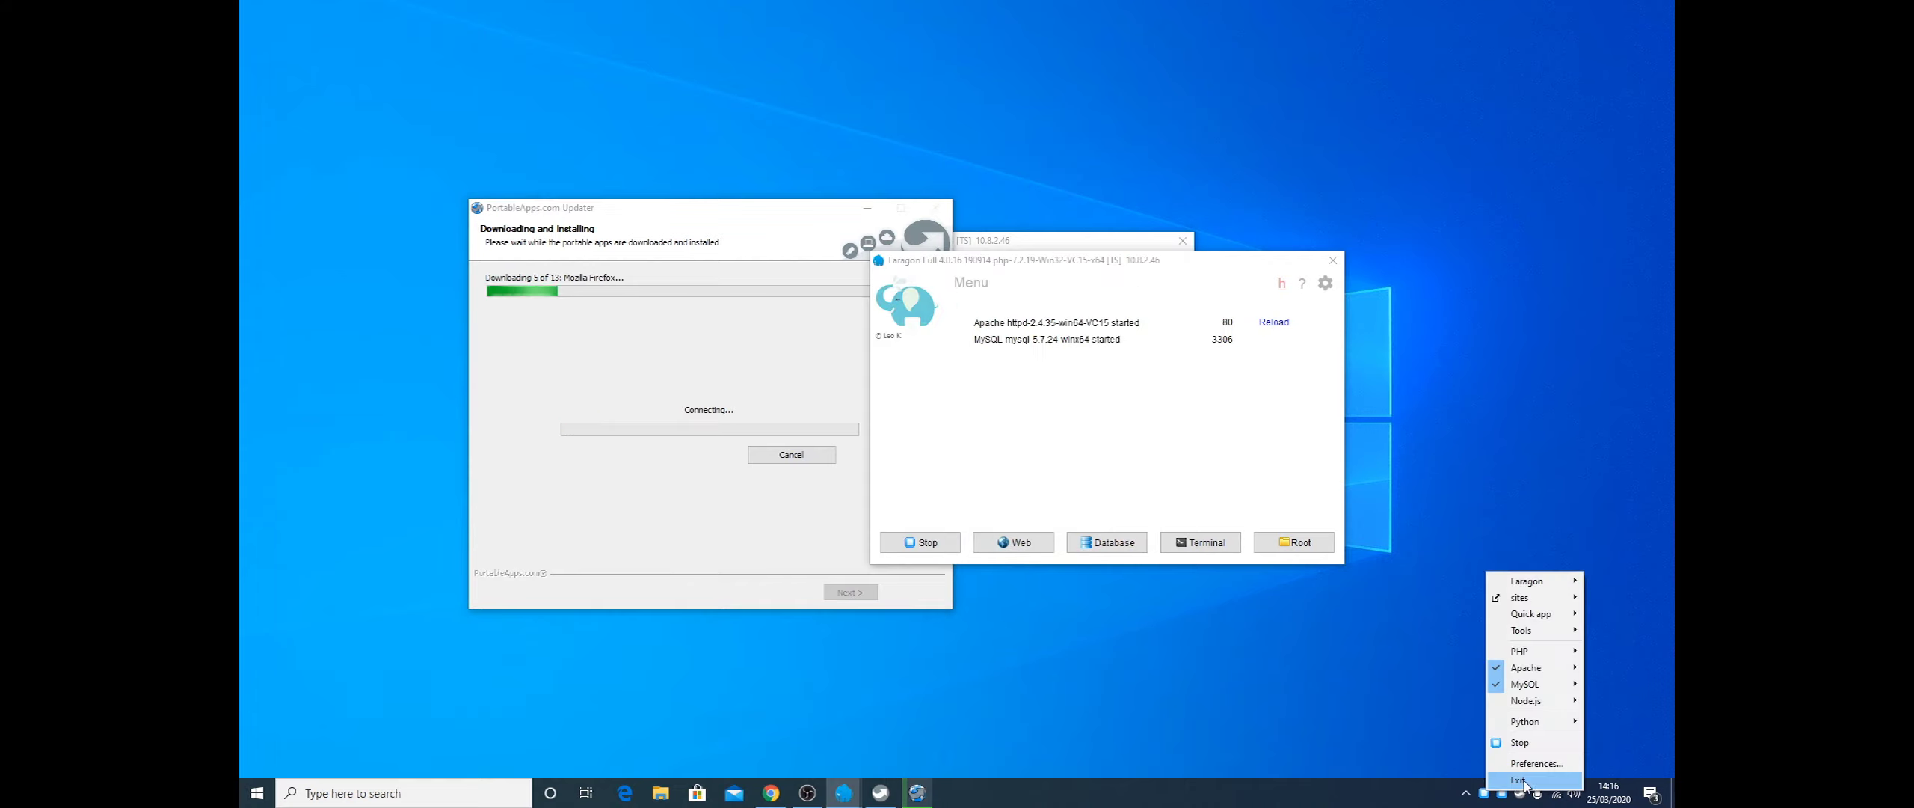
left_click(1518, 780)
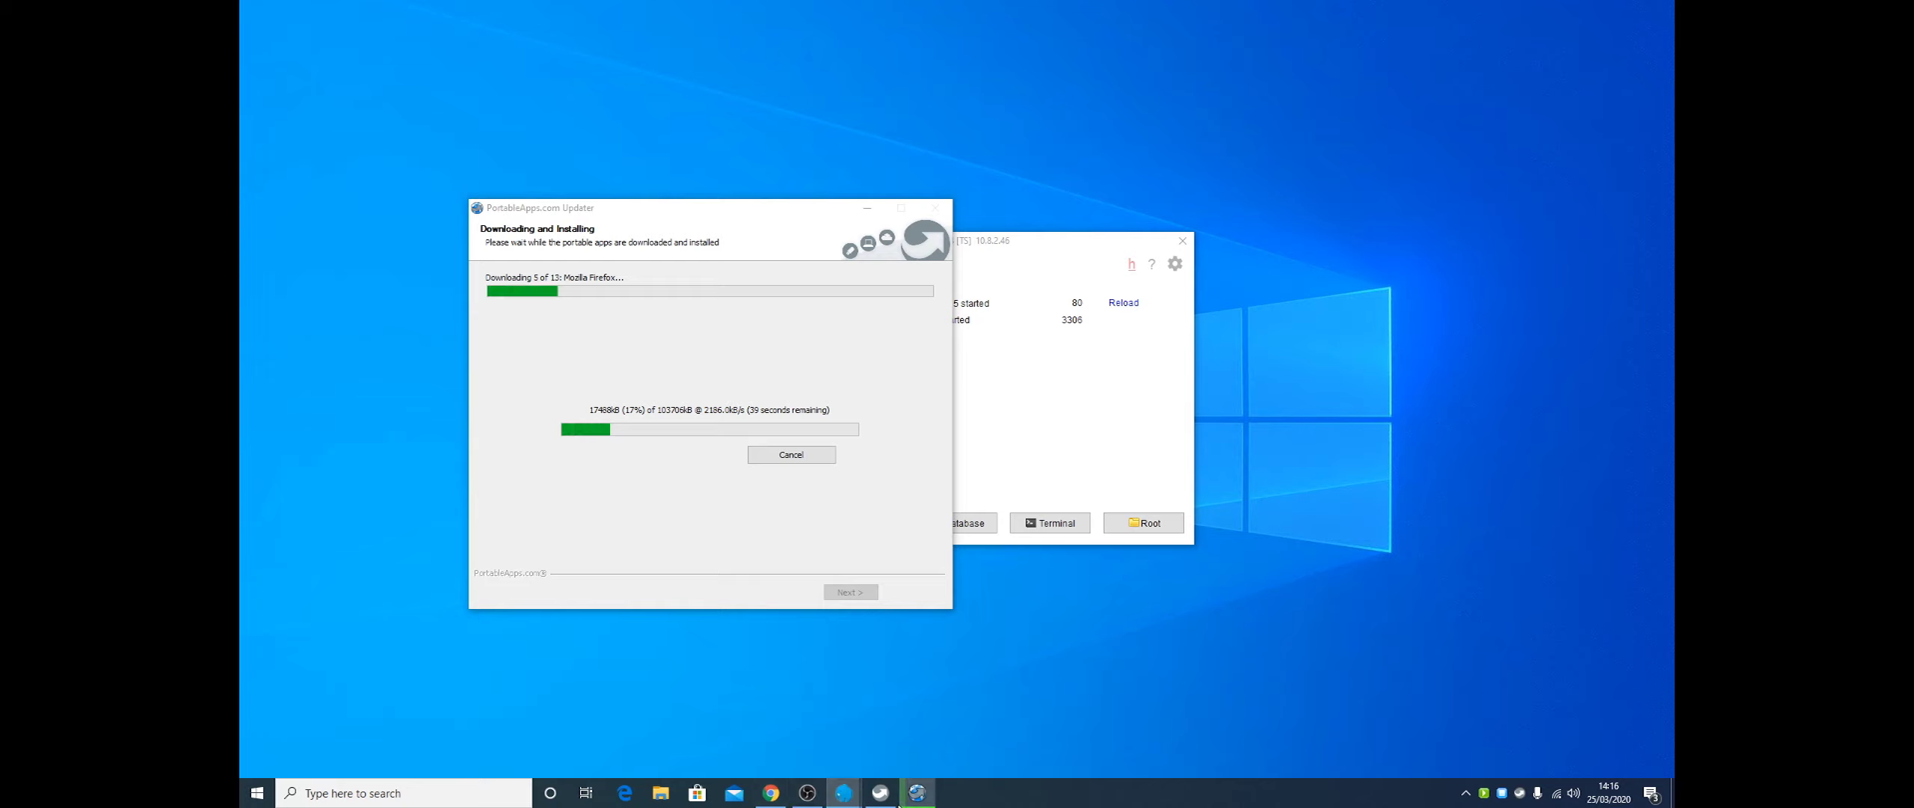
Open the pen drive's Documents folder from the PortableApps.com menu and close it again
left_click(881, 792)
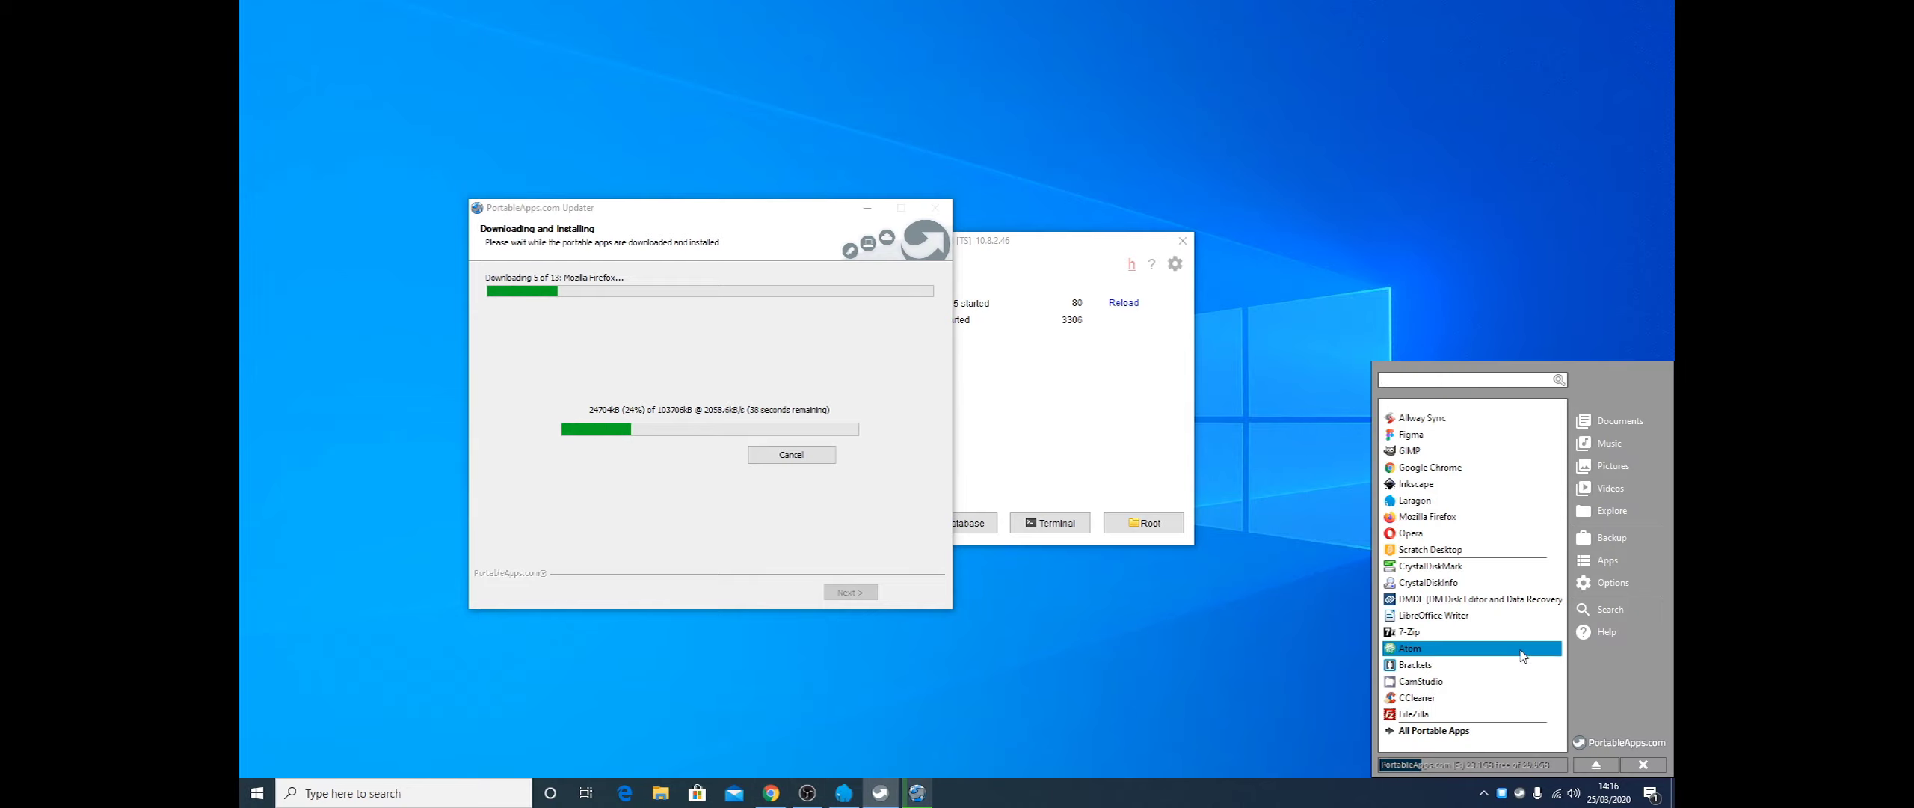
left_click(1623, 419)
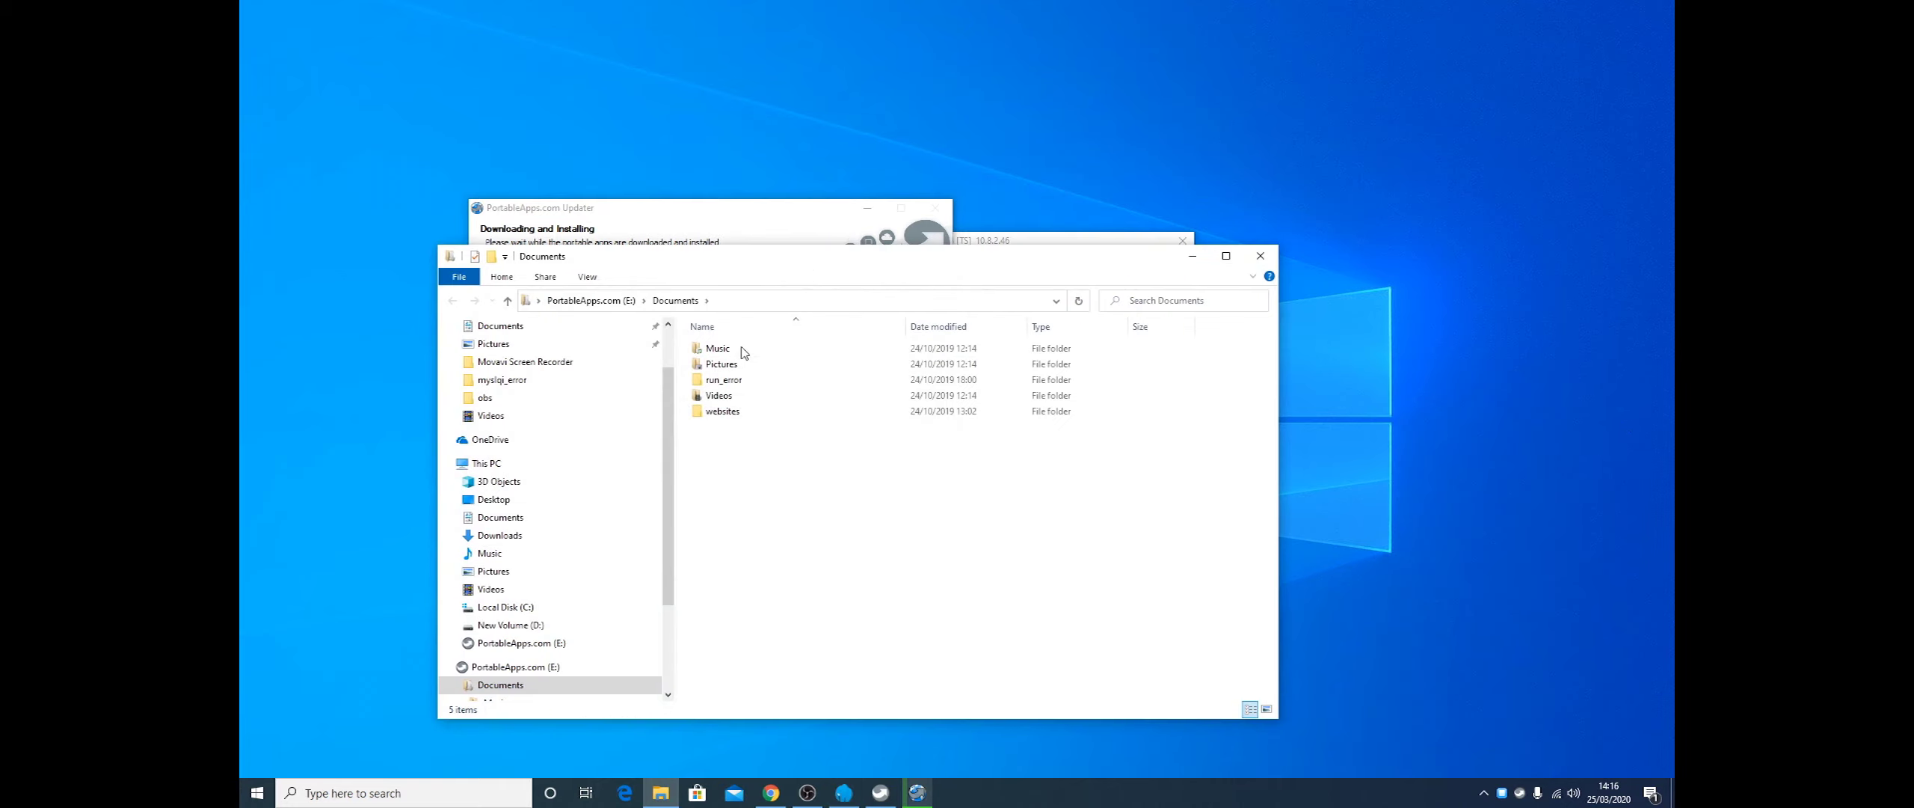
left_click(1261, 256)
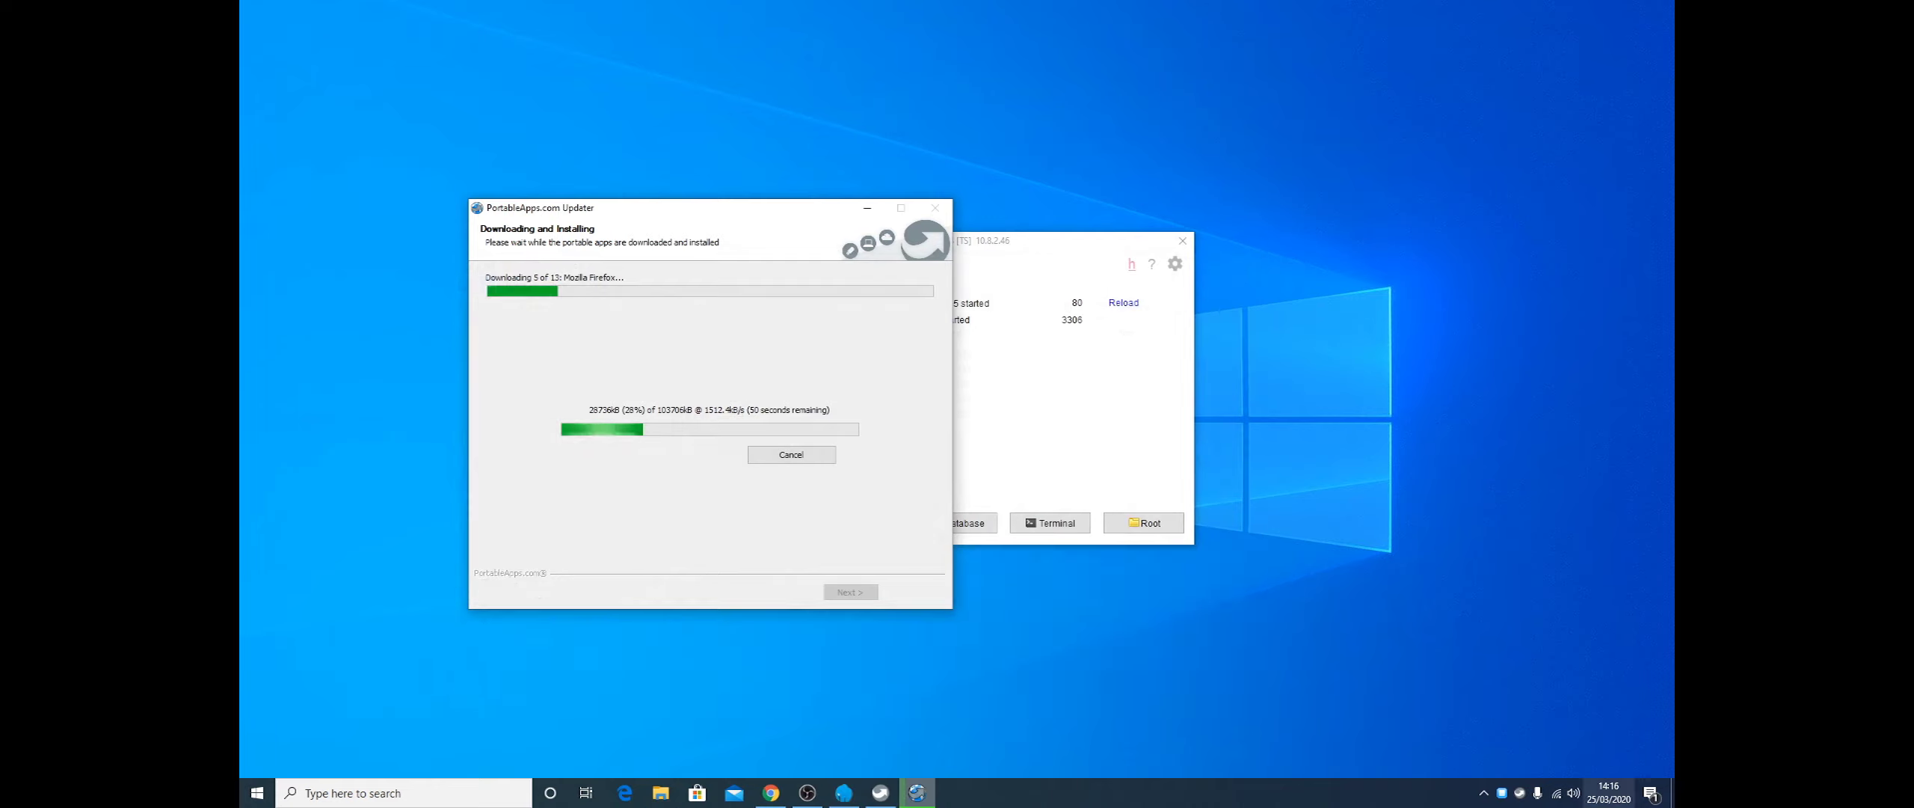
Examine the app update and installation options in the PortableApps.com menu without choosing any
left_click(881, 793)
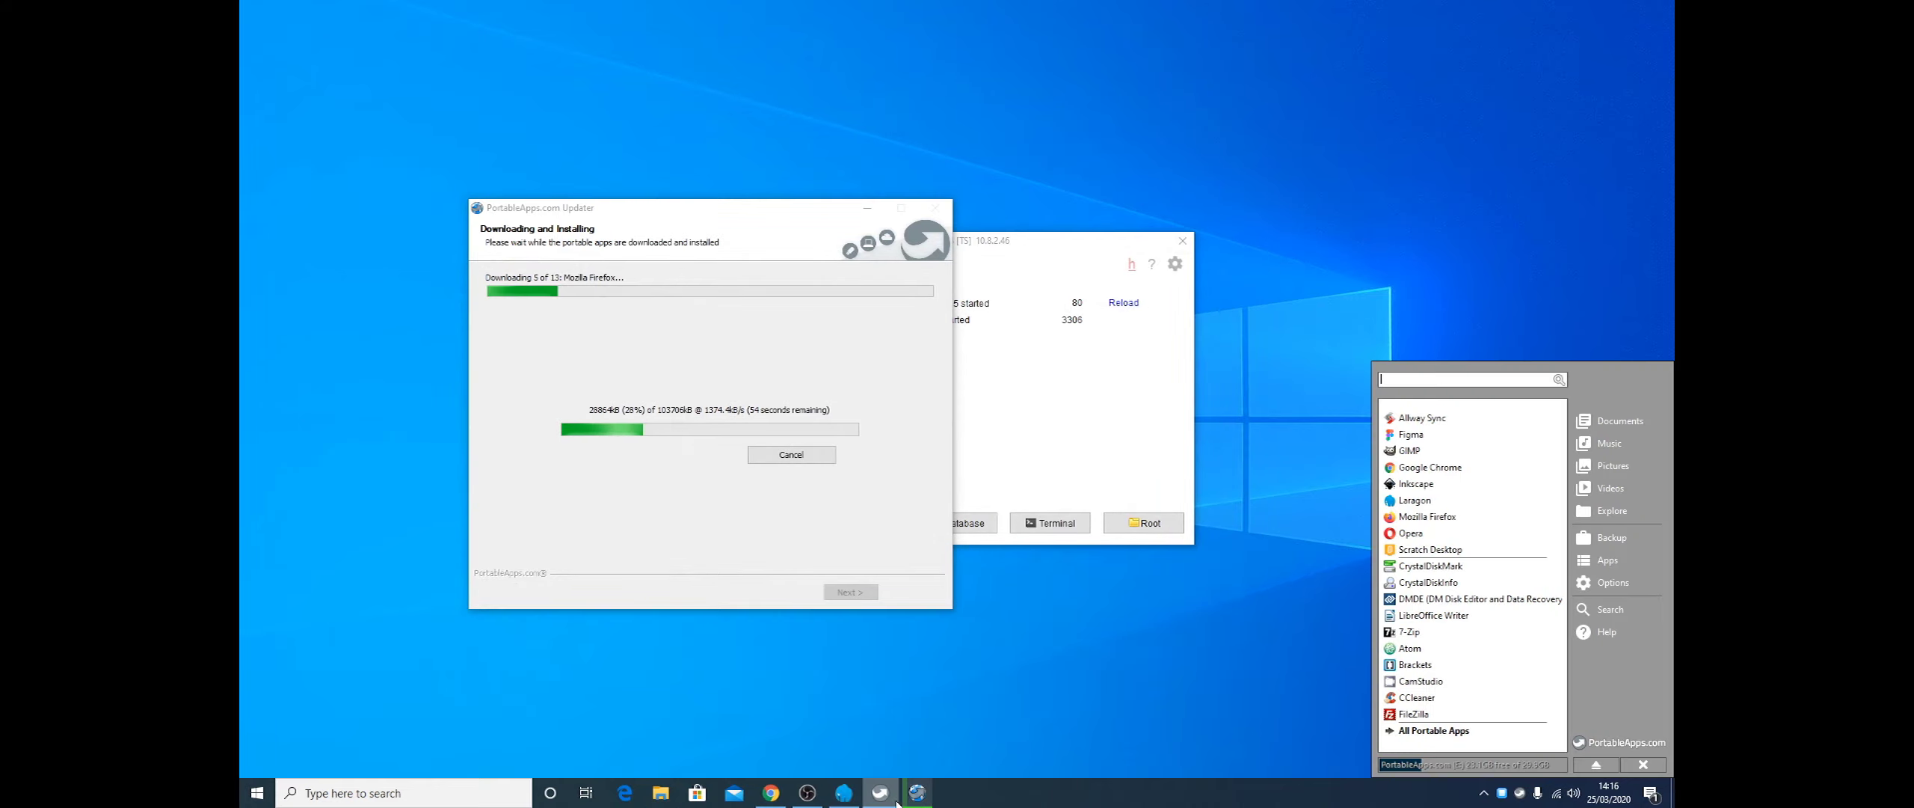
left_click(1604, 567)
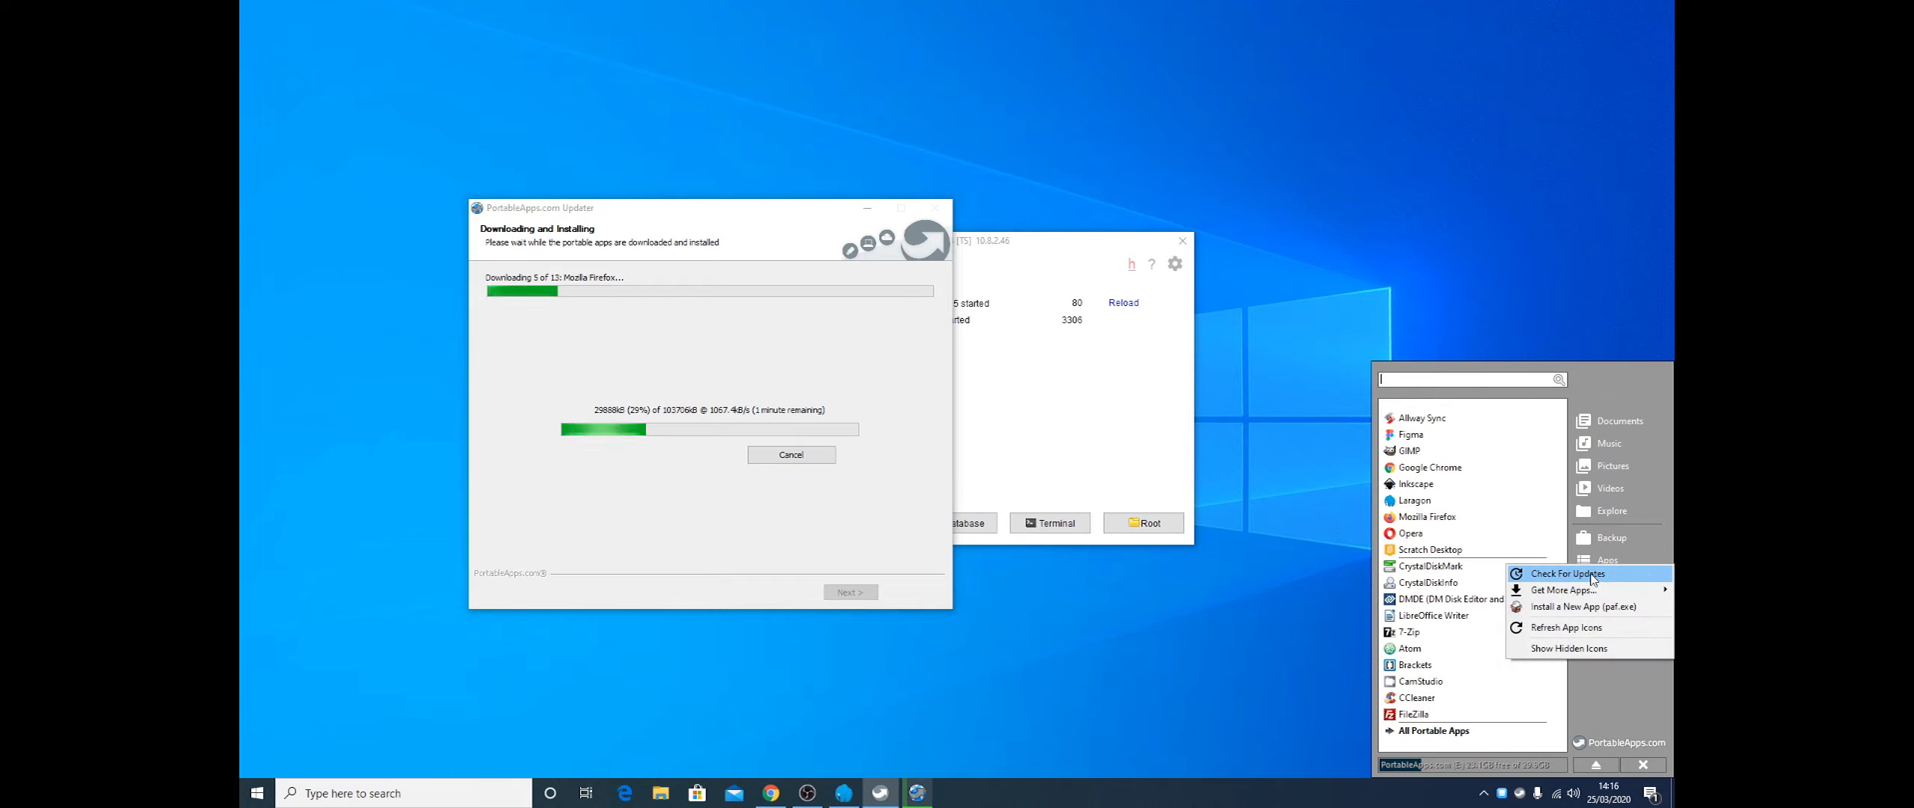
mouse_move(1589, 595)
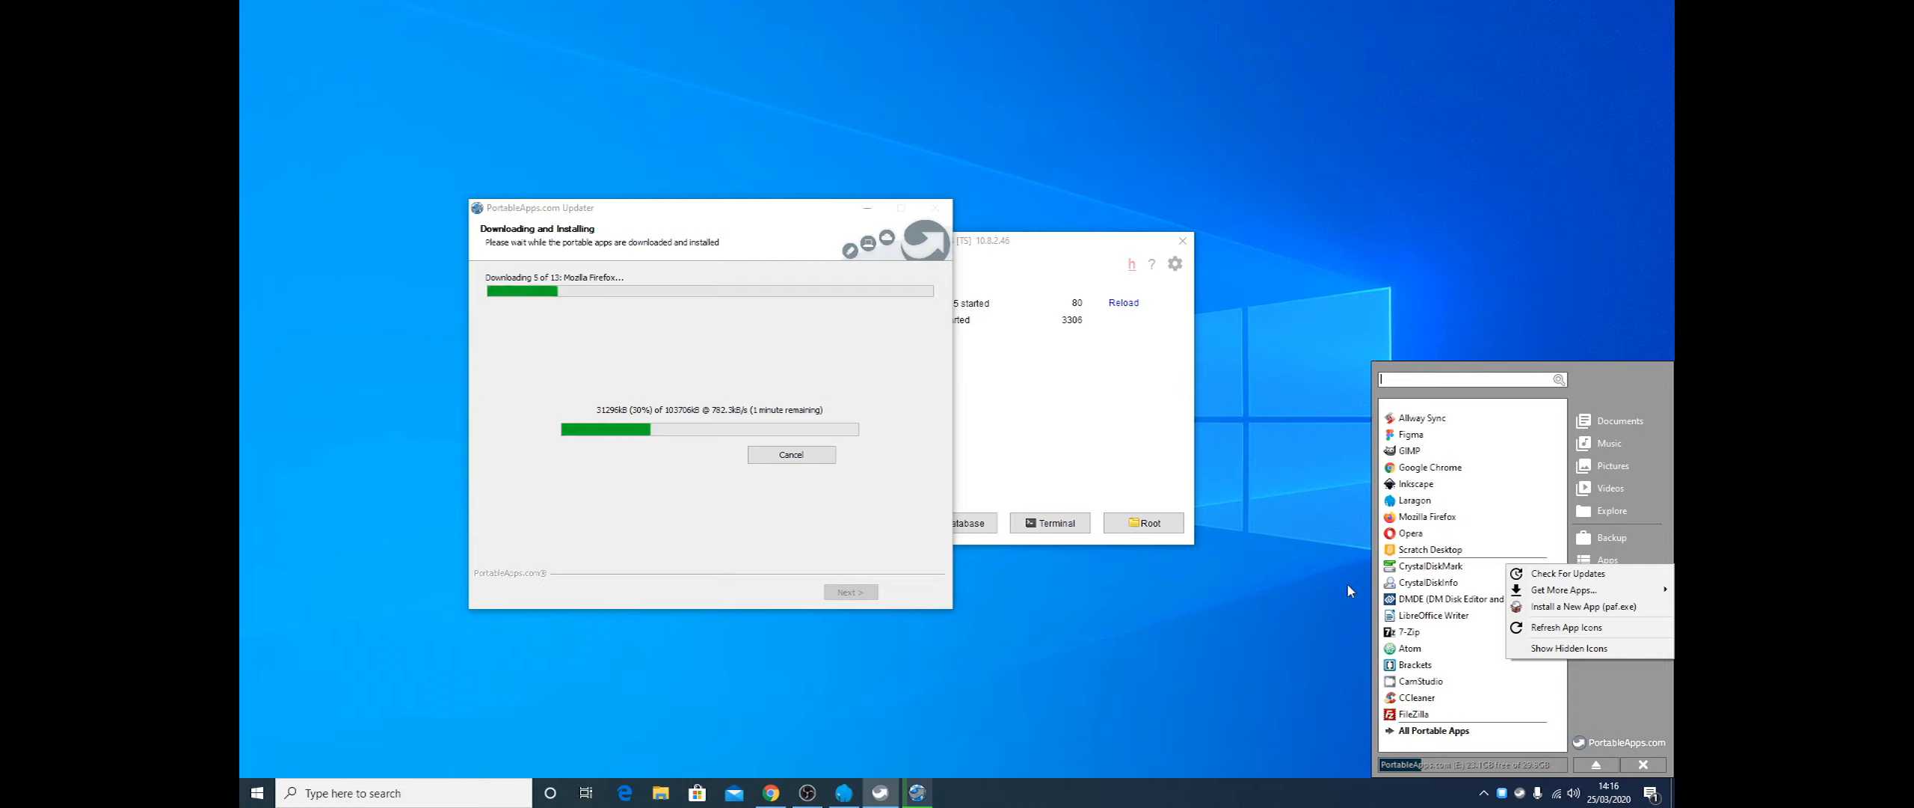
left_click(1280, 597)
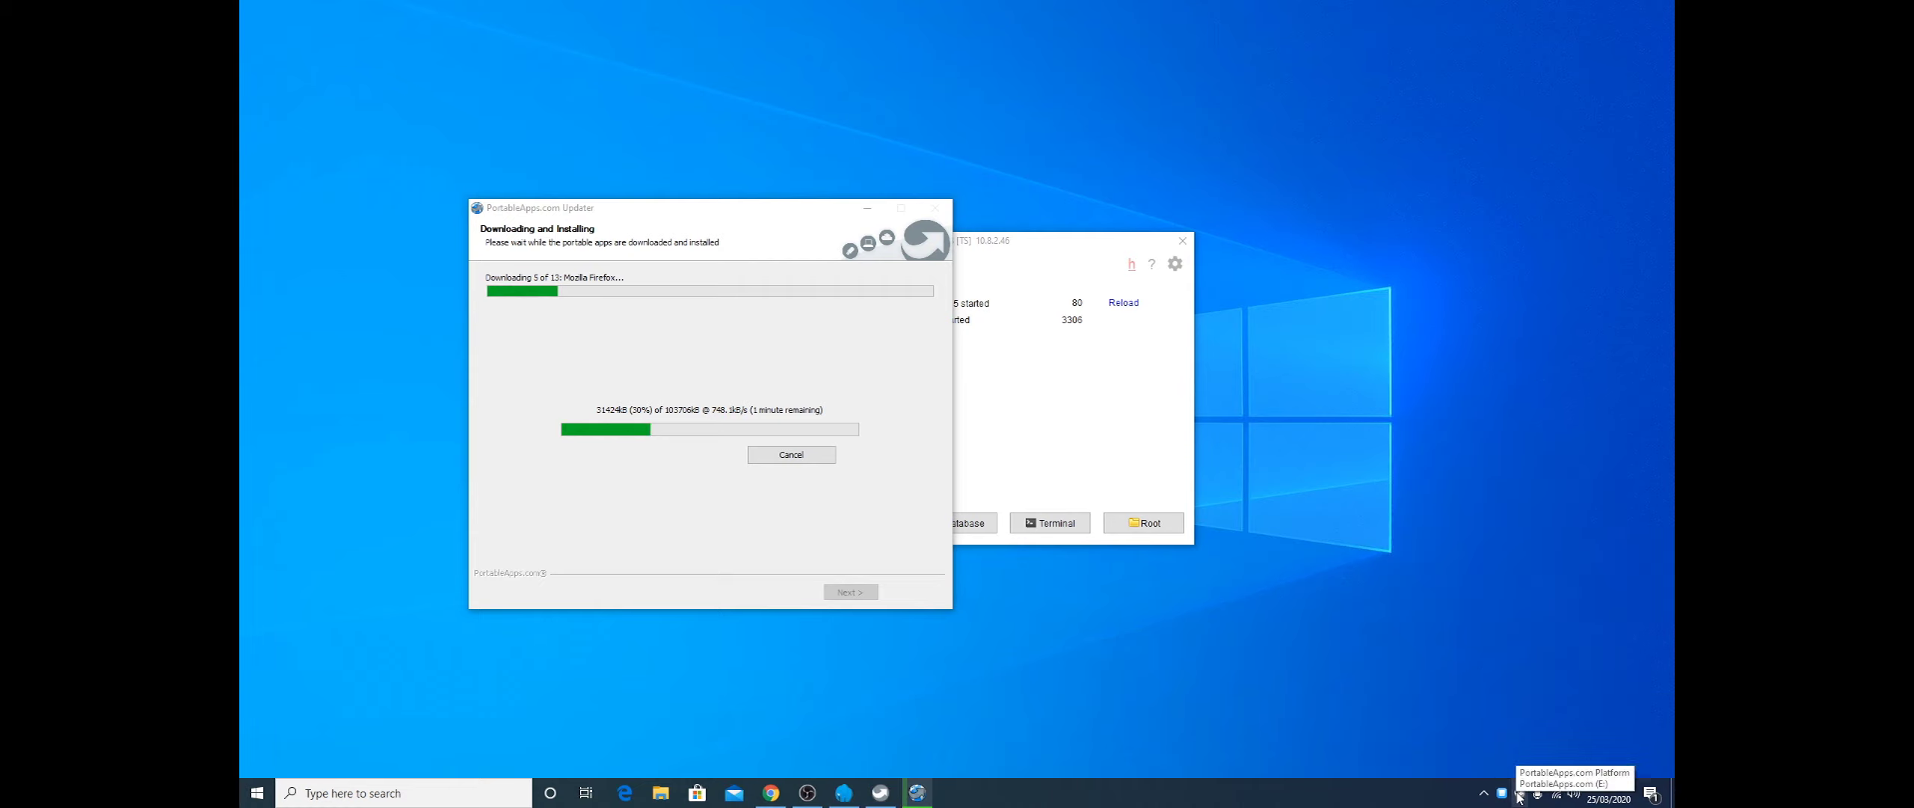
left_click(1520, 793)
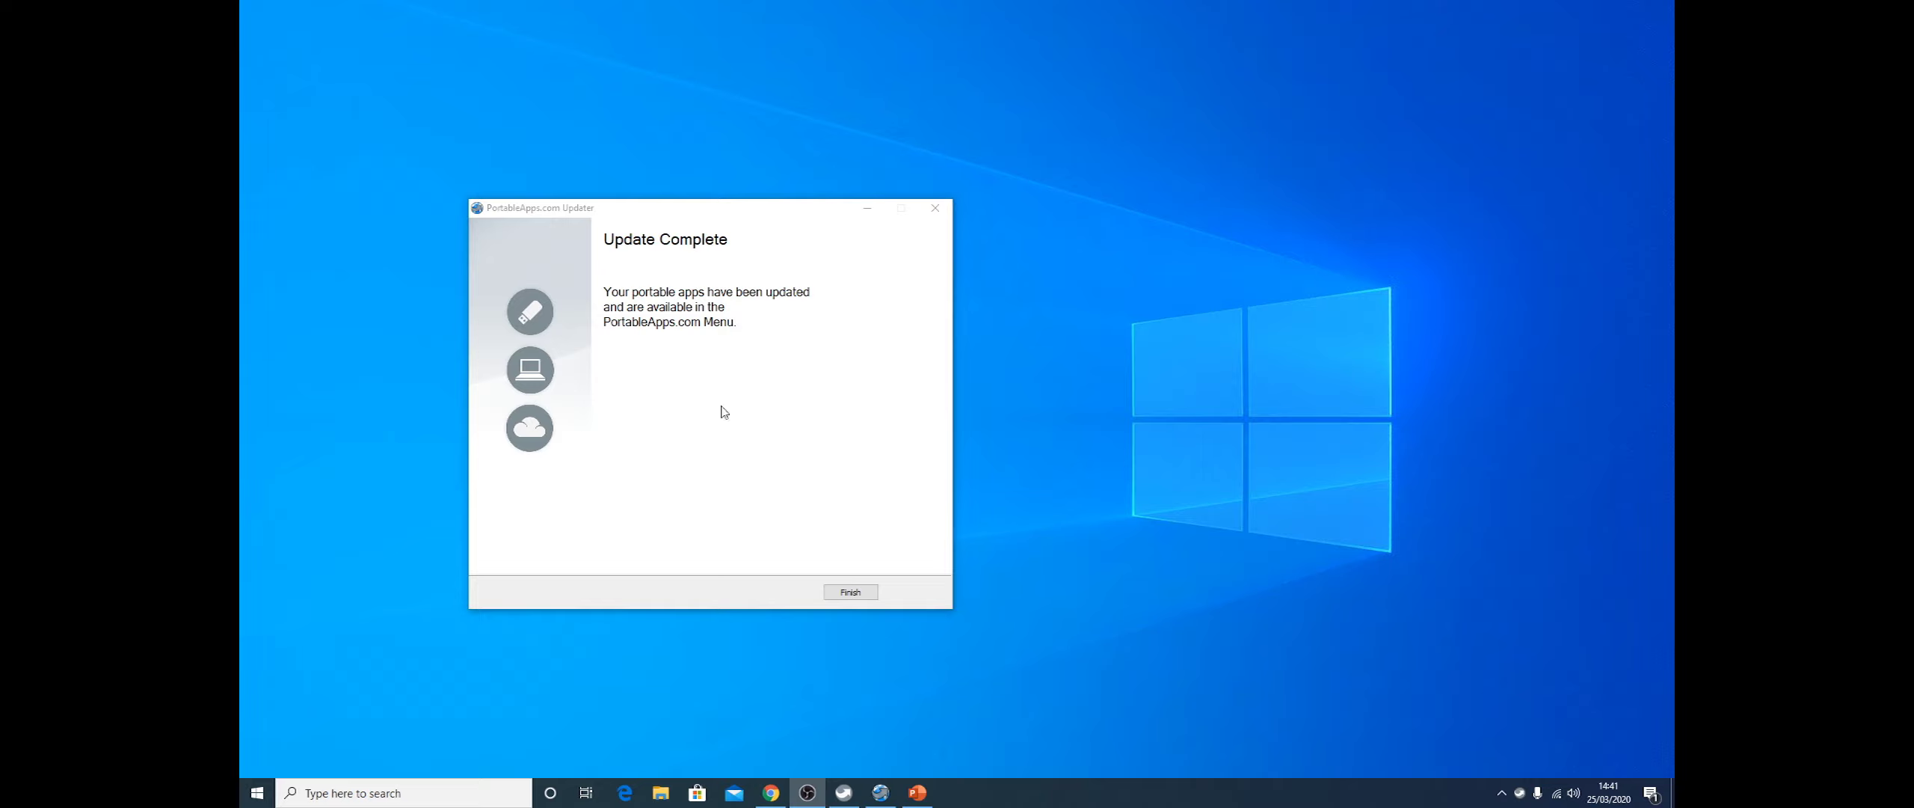
Finish the completed updater and show the categories of all portable apps in the PortableApps.com menu
left_click(841, 591)
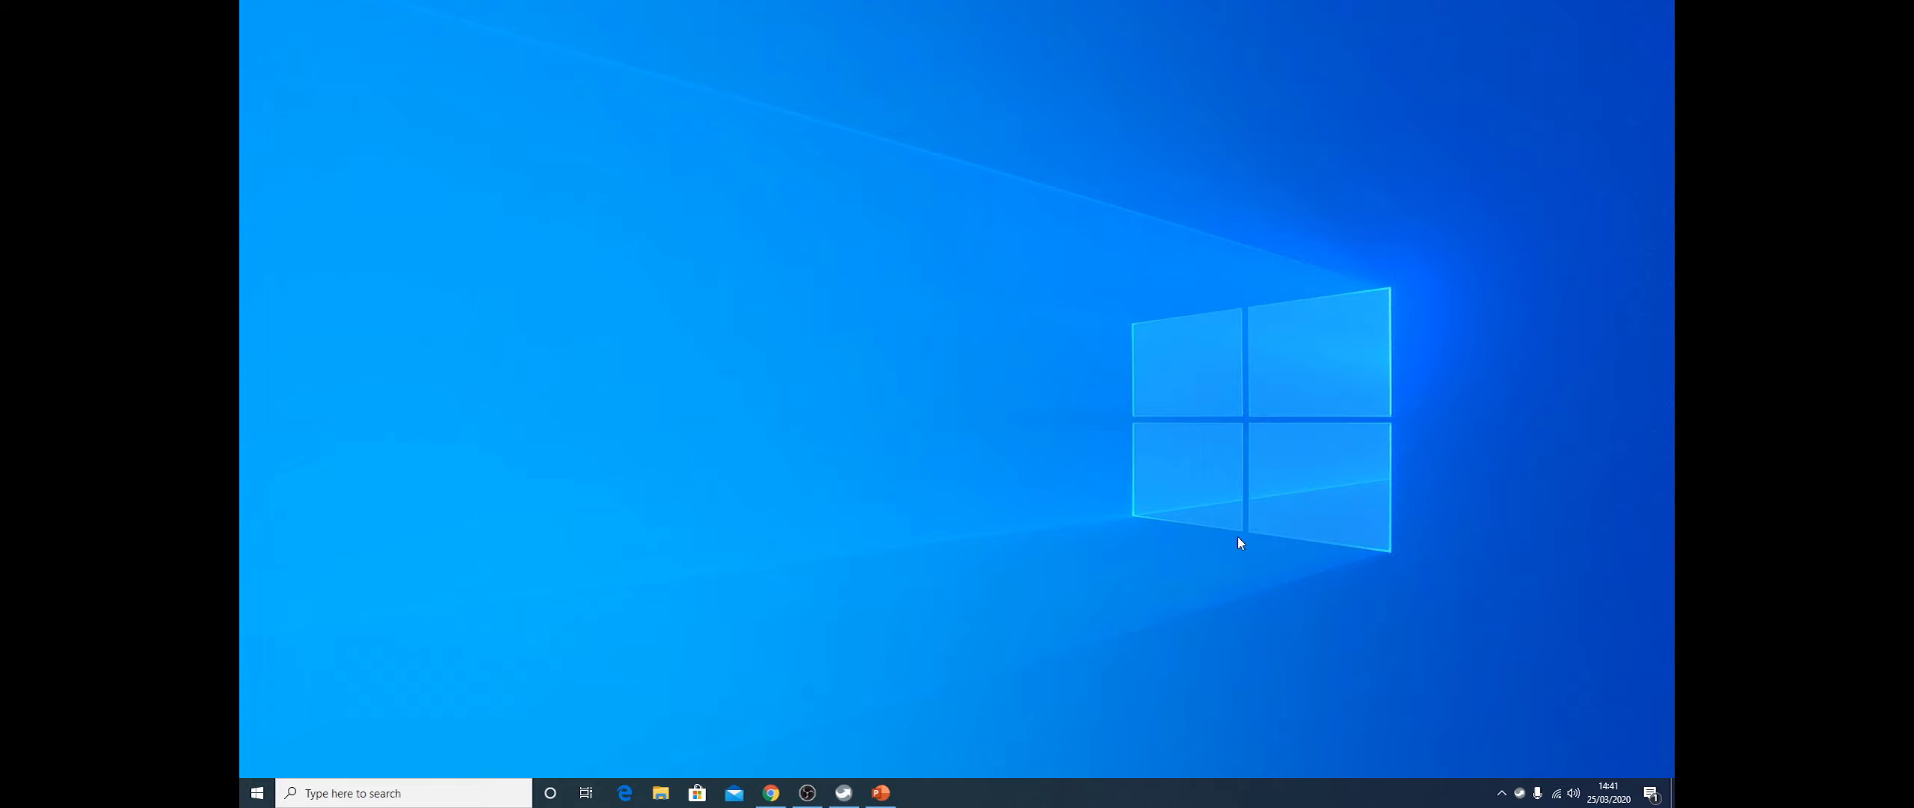
left_click(843, 792)
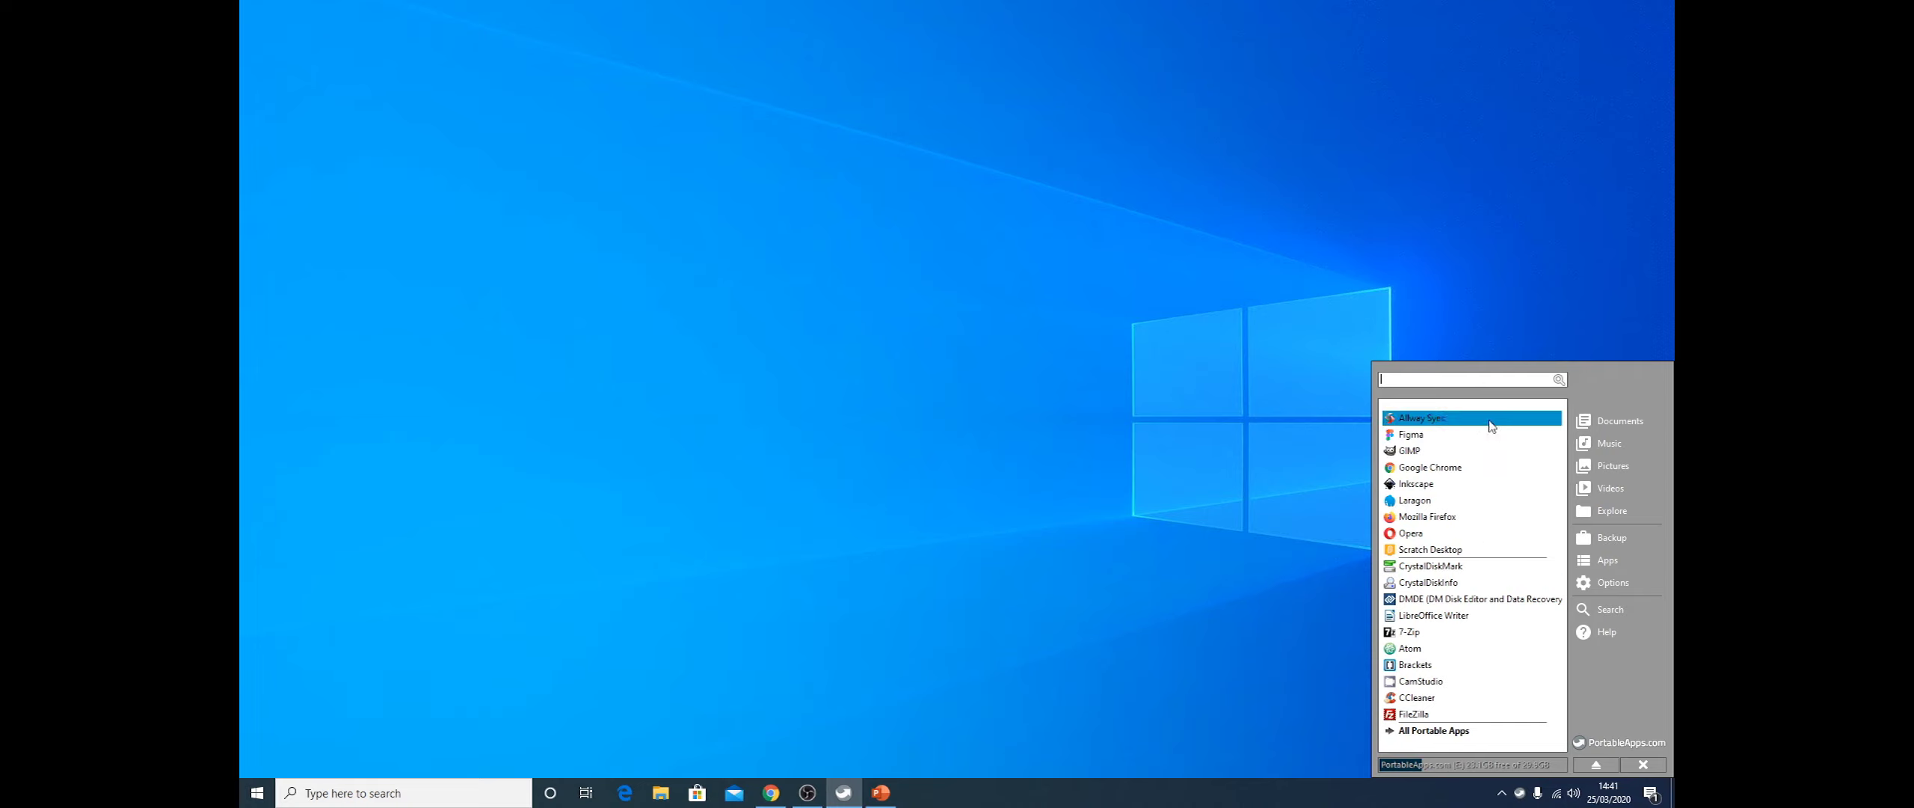
left_click(1436, 731)
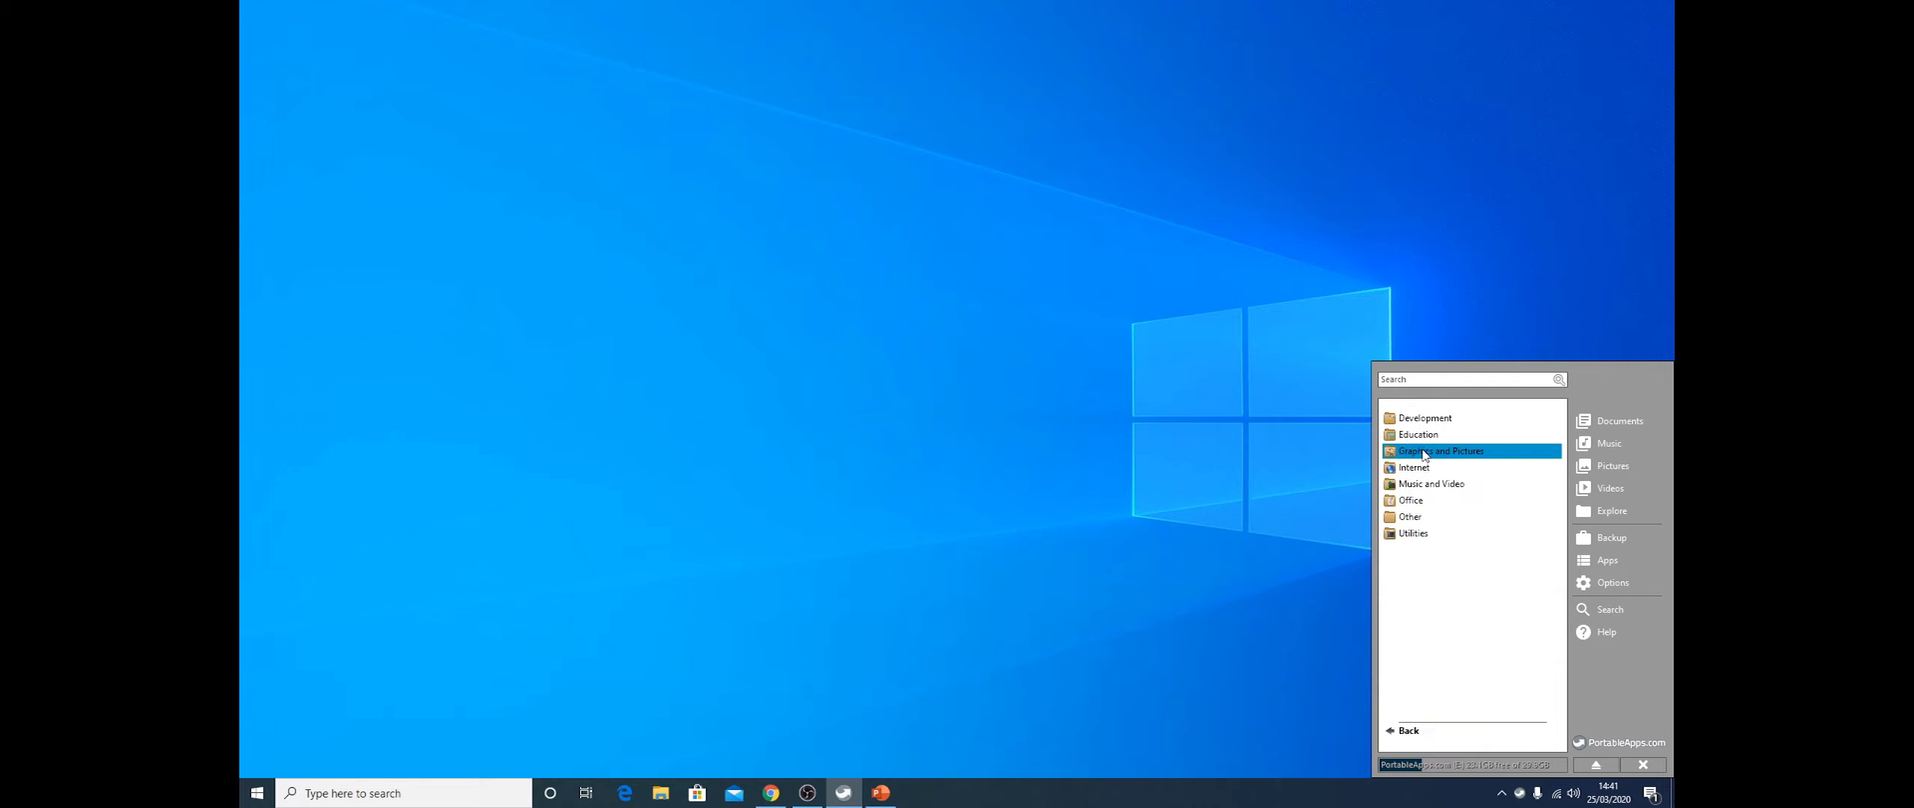
Expand the Development, Education, Graphics and Pictures, and Internet categories to view their portable apps, and close the PortableApps.com menu
left_click(1419, 484)
left_click(1441, 516)
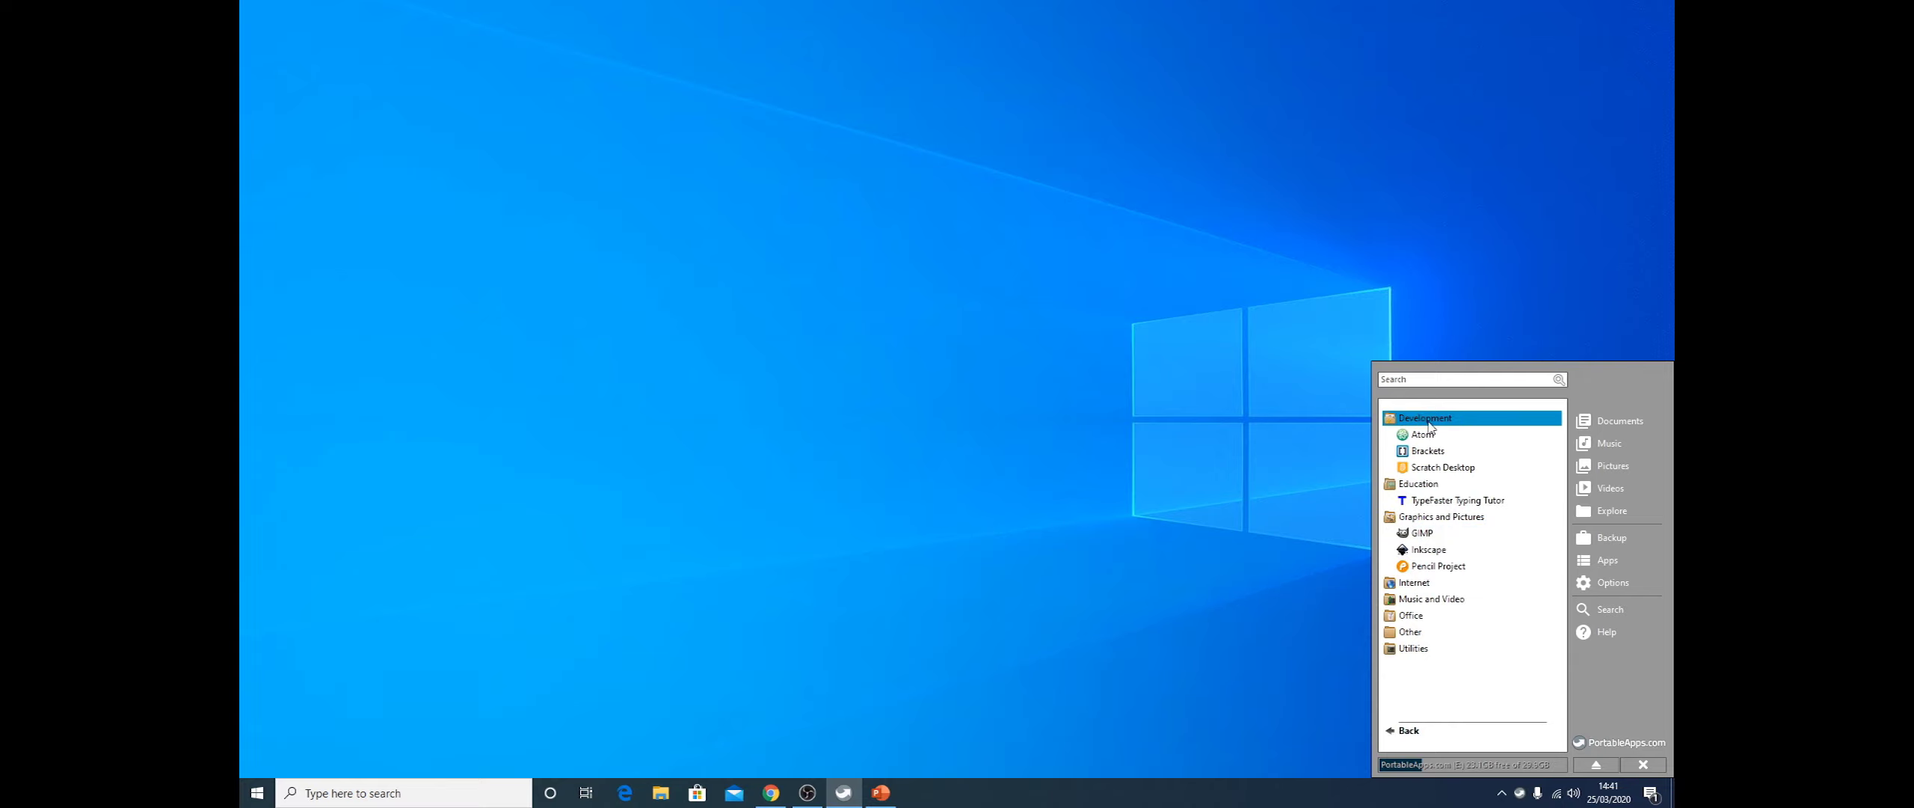
left_click(1412, 583)
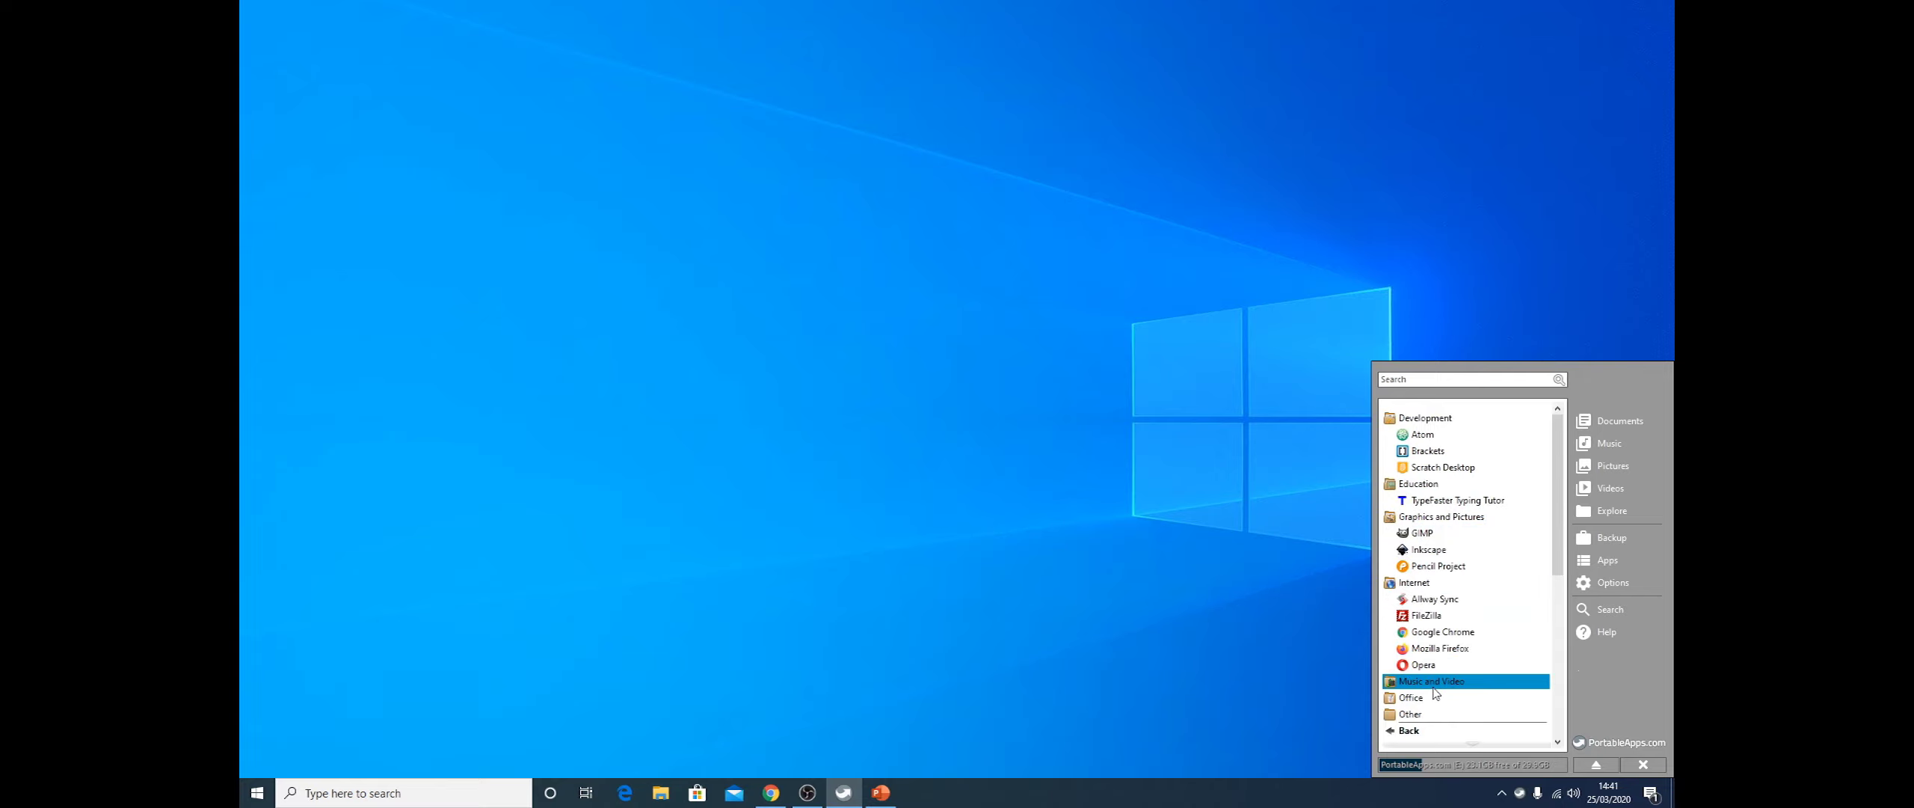
left_click(1230, 639)
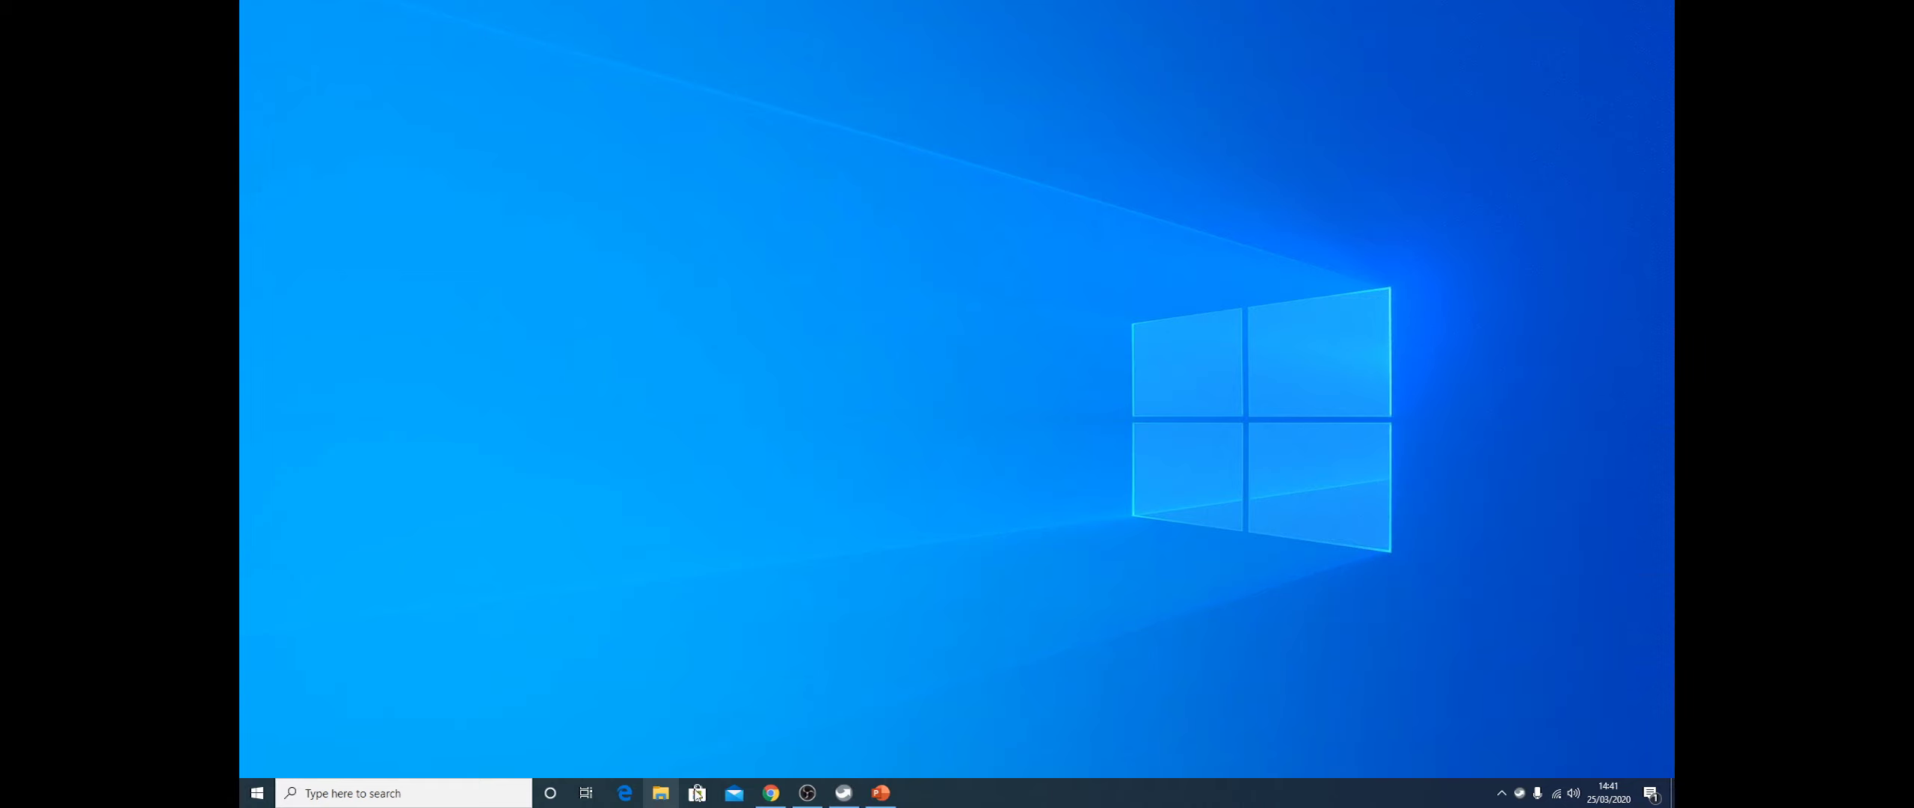
Open the pen drive's Documents folder from the PortableApps.com menu, go up to the drive root and select the Code shortcut
left_click(1517, 797)
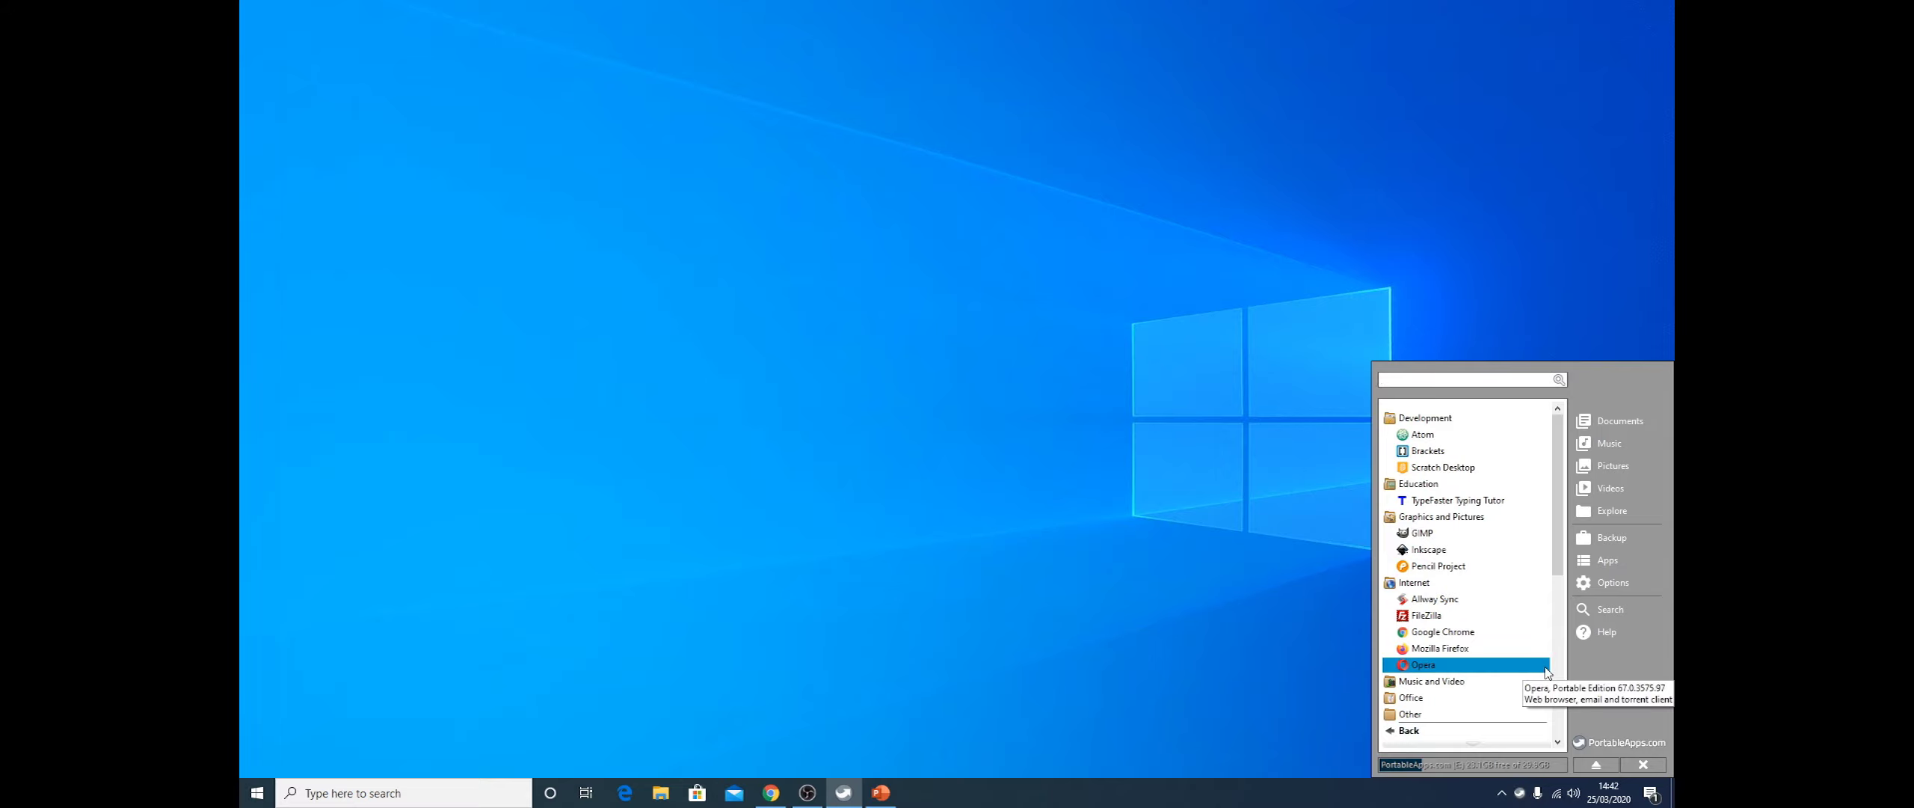
left_click(1621, 421)
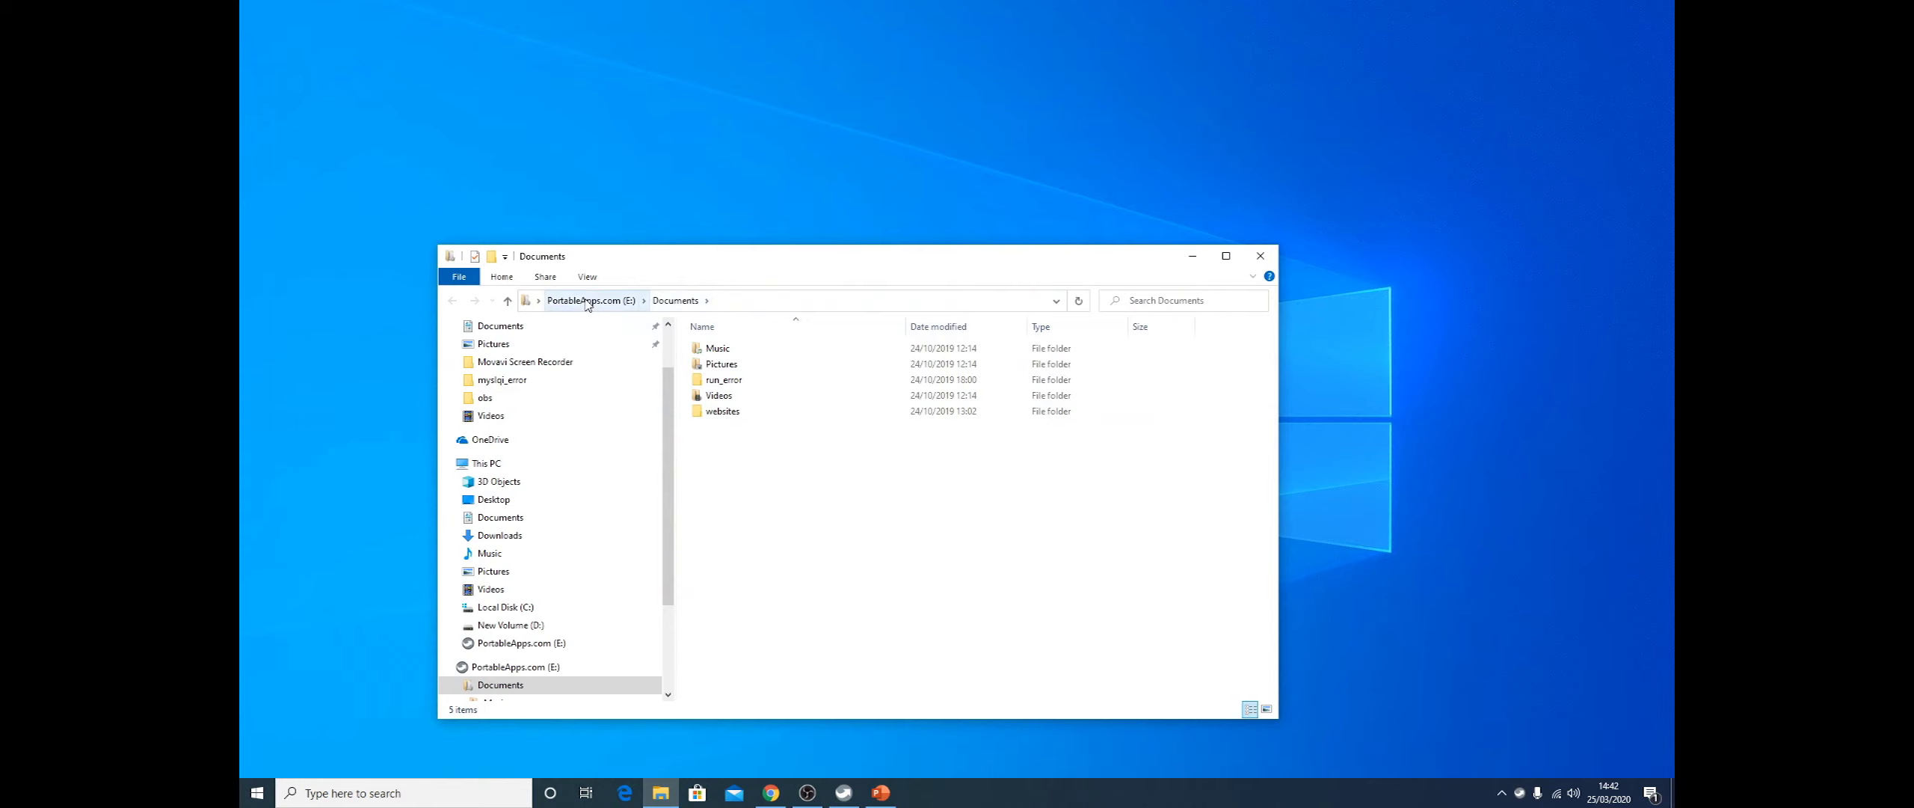
left_click(587, 301)
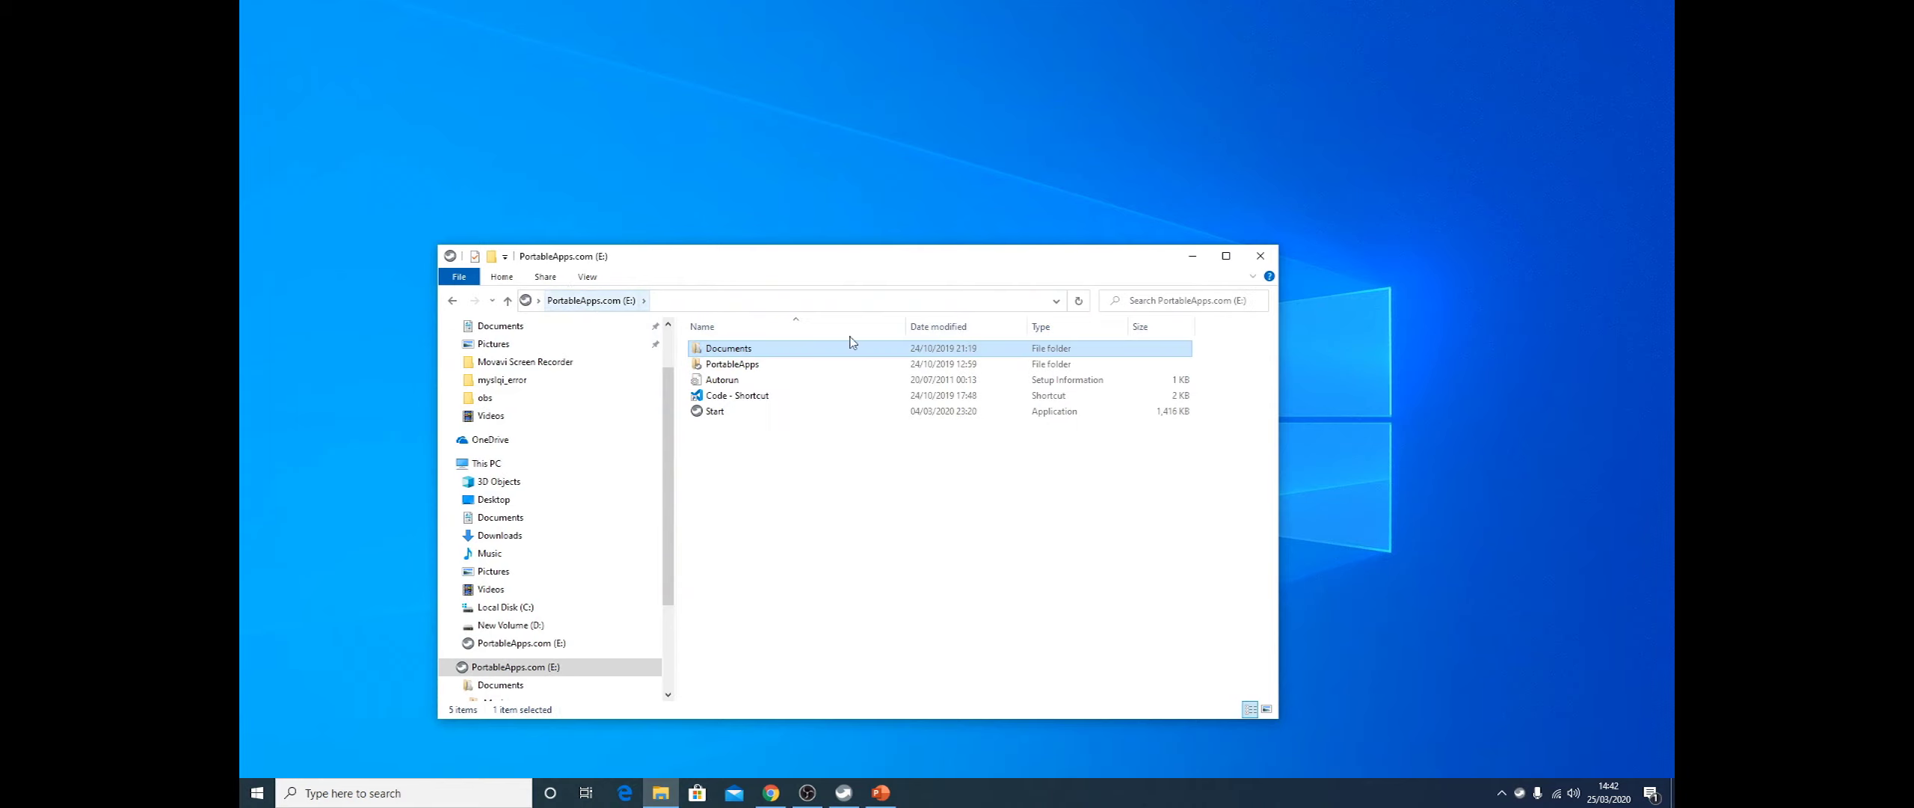
left_click(747, 398)
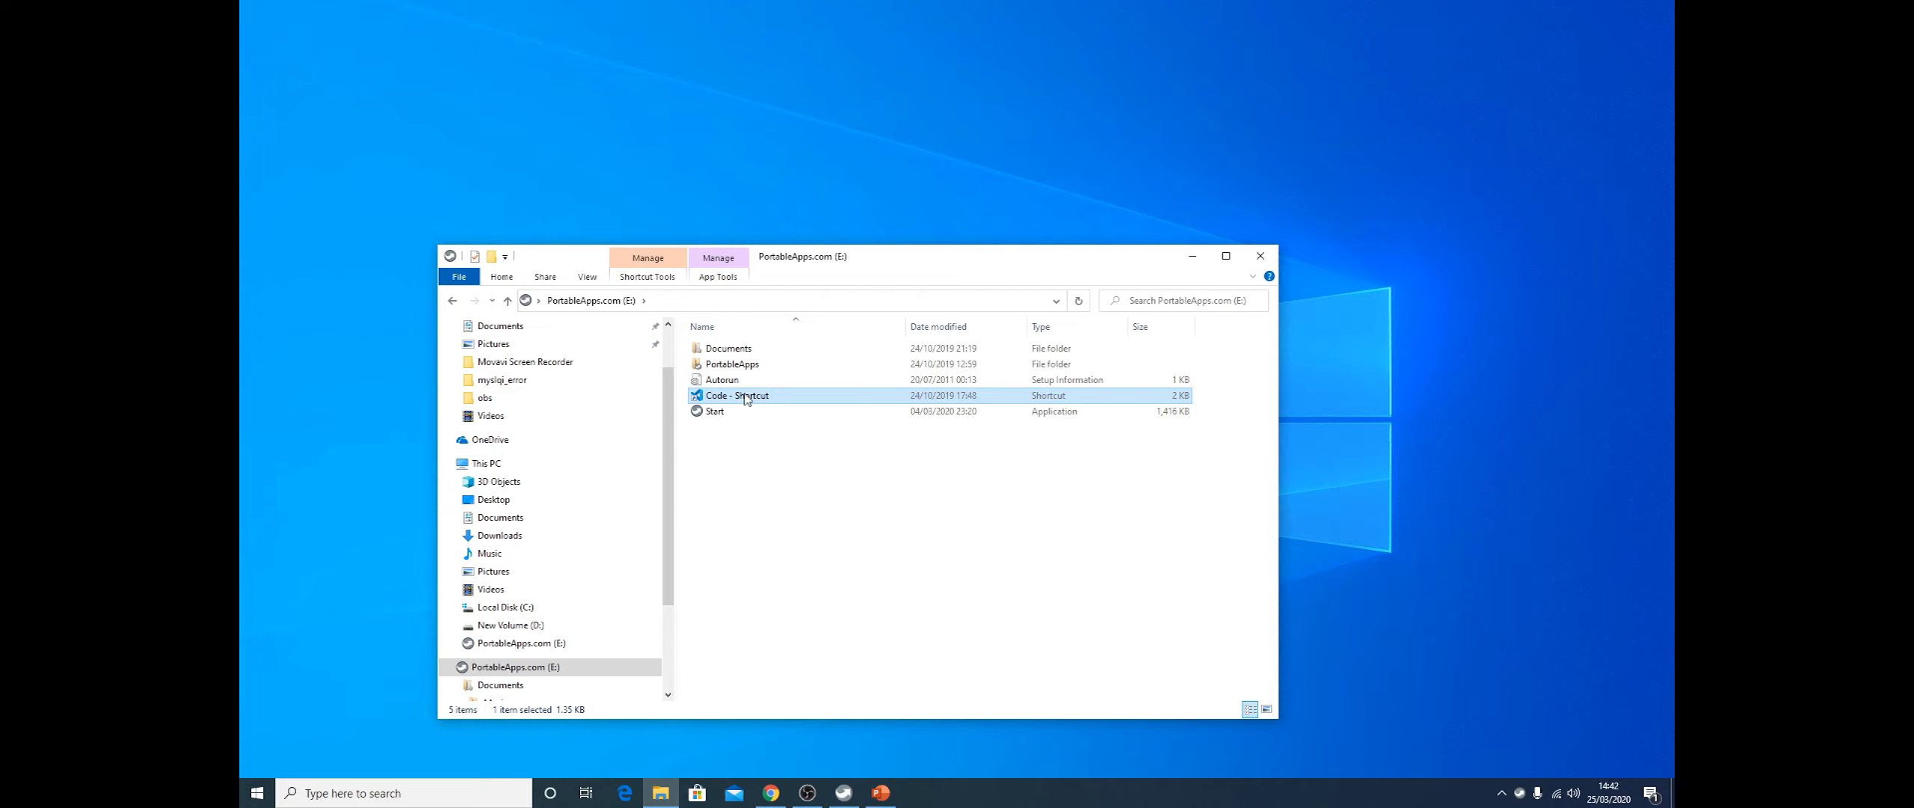
key("alt+Tab")
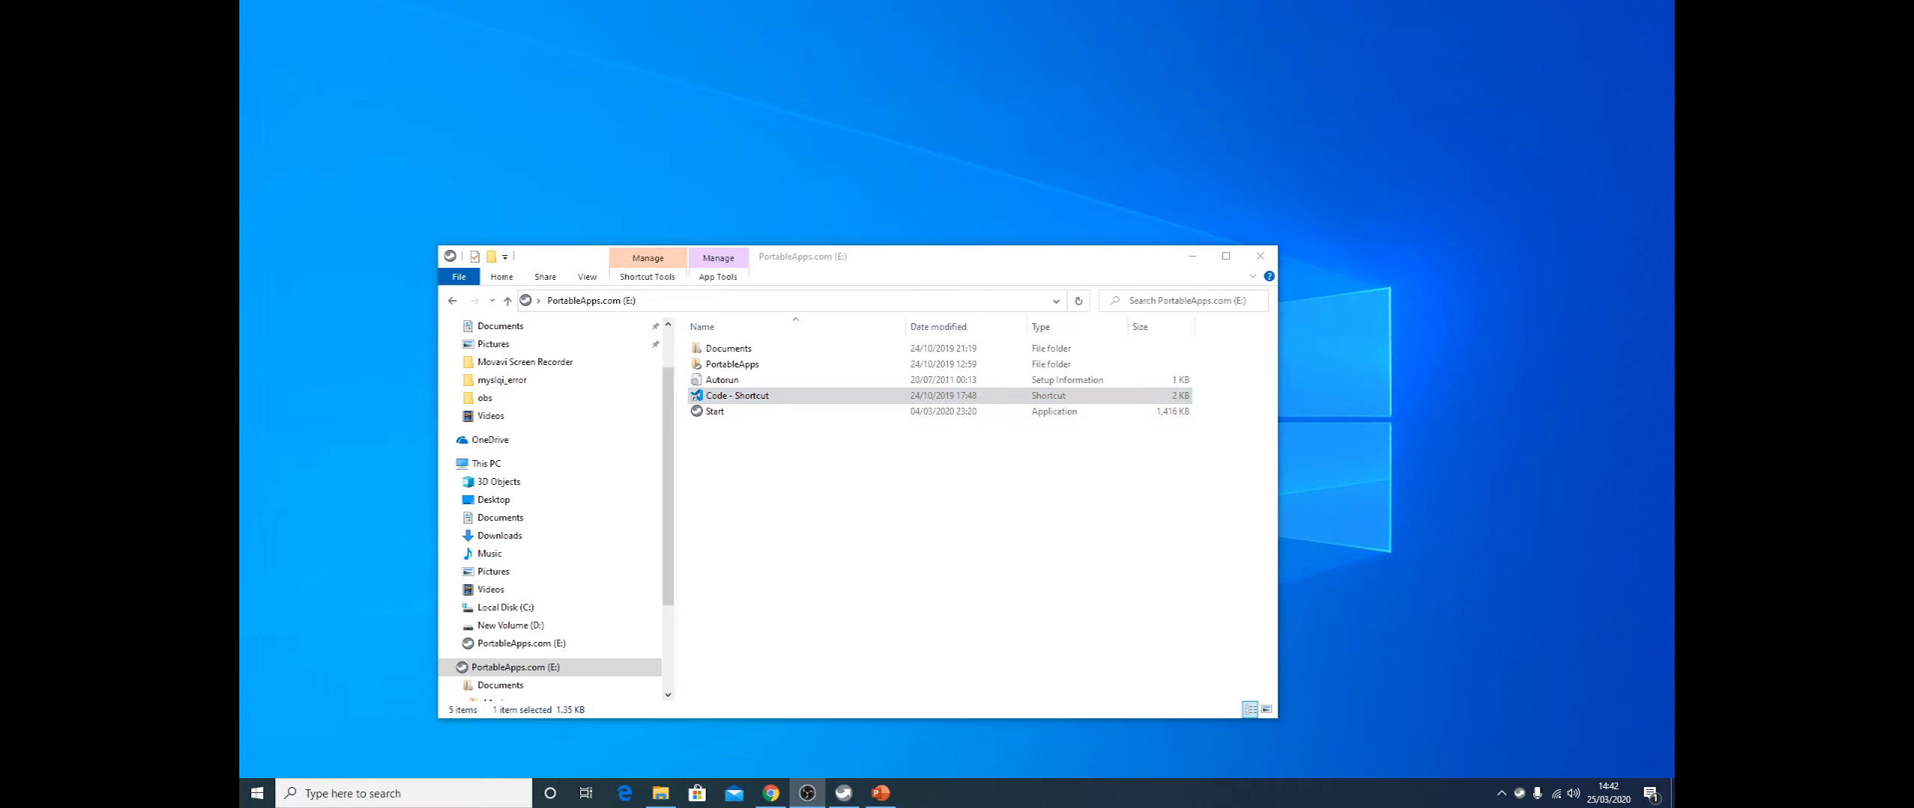